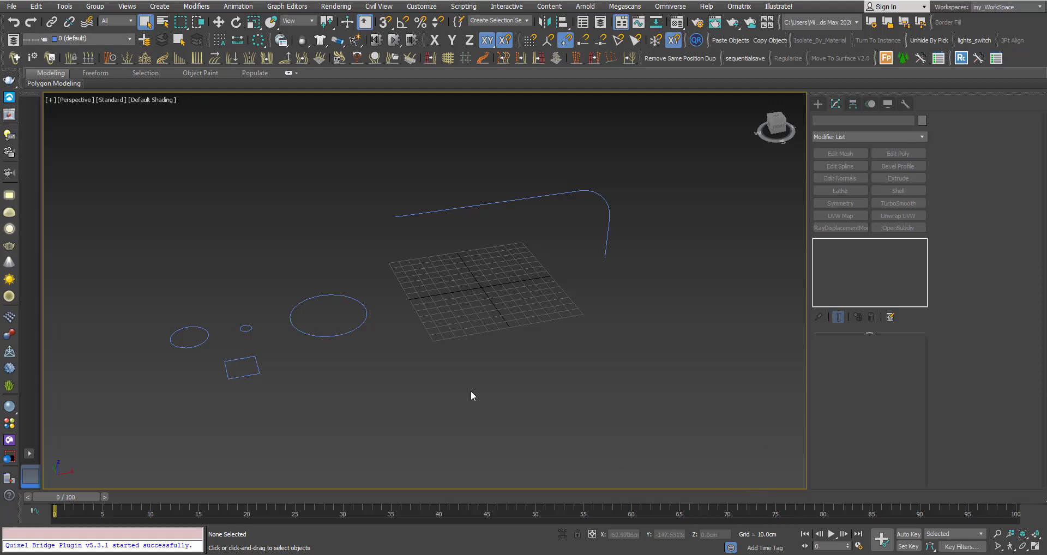
Examine the bent path spline and the four profile shapes beside the grid
scroll(468, 389, "down", 3)
mouse_move(387, 357)
middle_mouse_down()
mouse_move(407, 362)
mouse_move(388, 358)
middle_mouse_up()
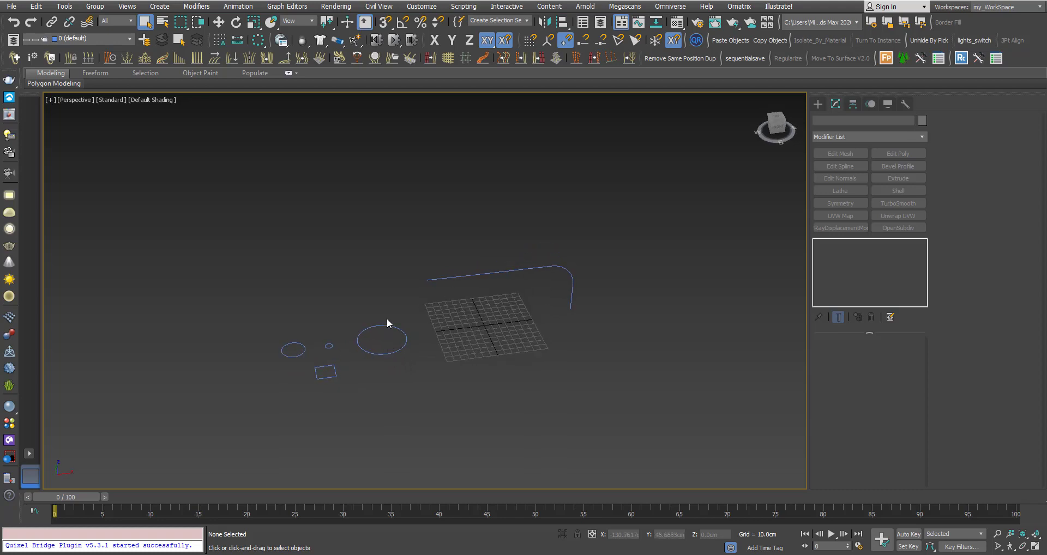
mouse_move(400, 323)
middle_mouse_down("alt")
mouse_move(406, 299)
mouse_move(393, 290)
mouse_move(416, 309)
middle_mouse_up("alt")
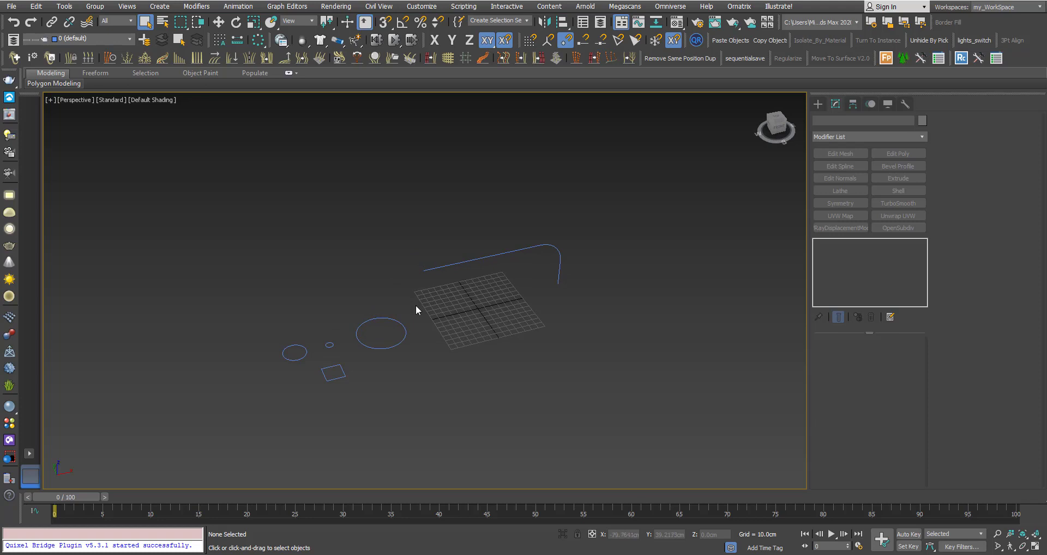
middle_click_drag(412, 300, 404, 305, "alt")
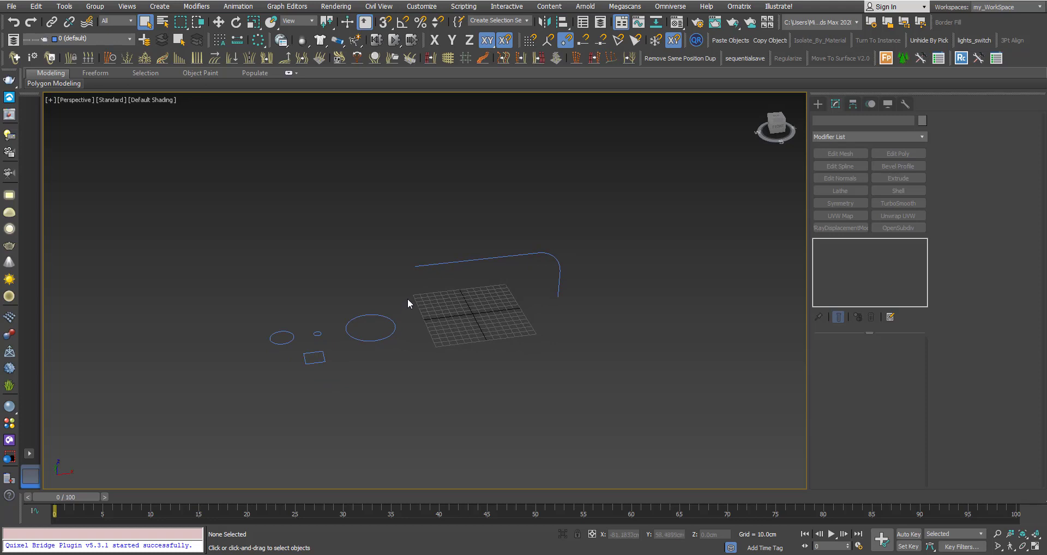
middle_click_drag(407, 299, 412, 296, "alt")
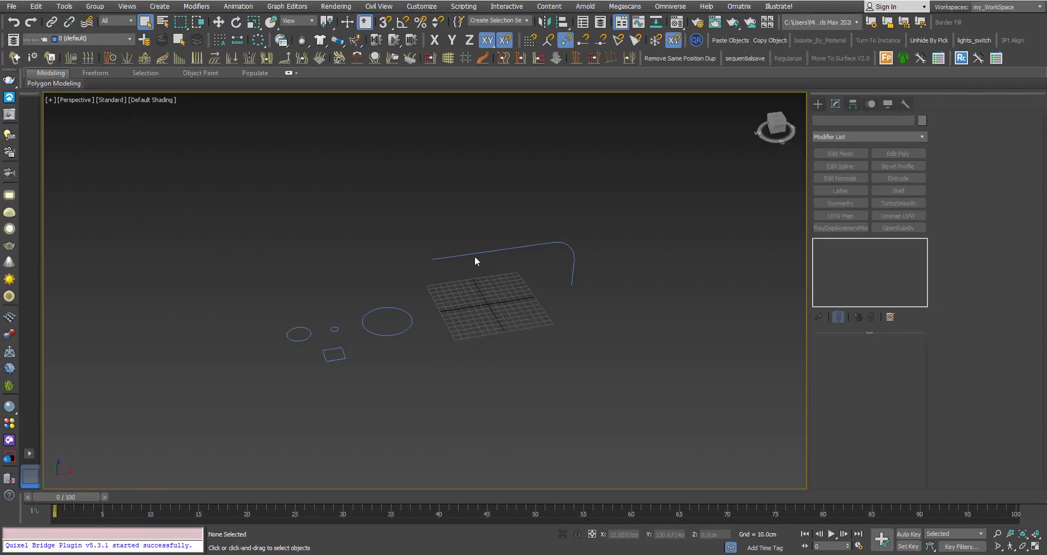
left_click(475, 256)
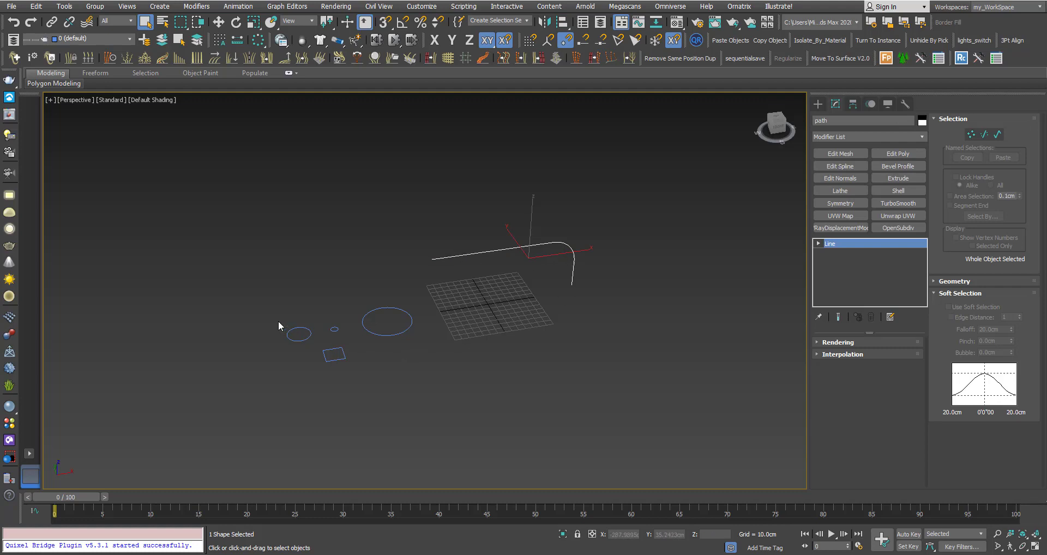
left_click_drag(433, 385, 432, 384)
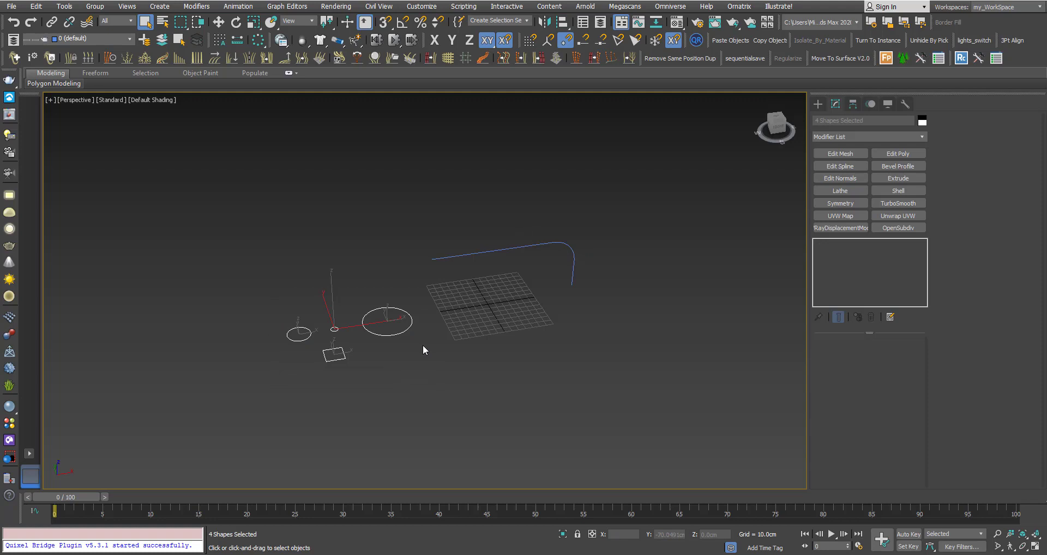
middle_click_drag(423, 348, 395, 353)
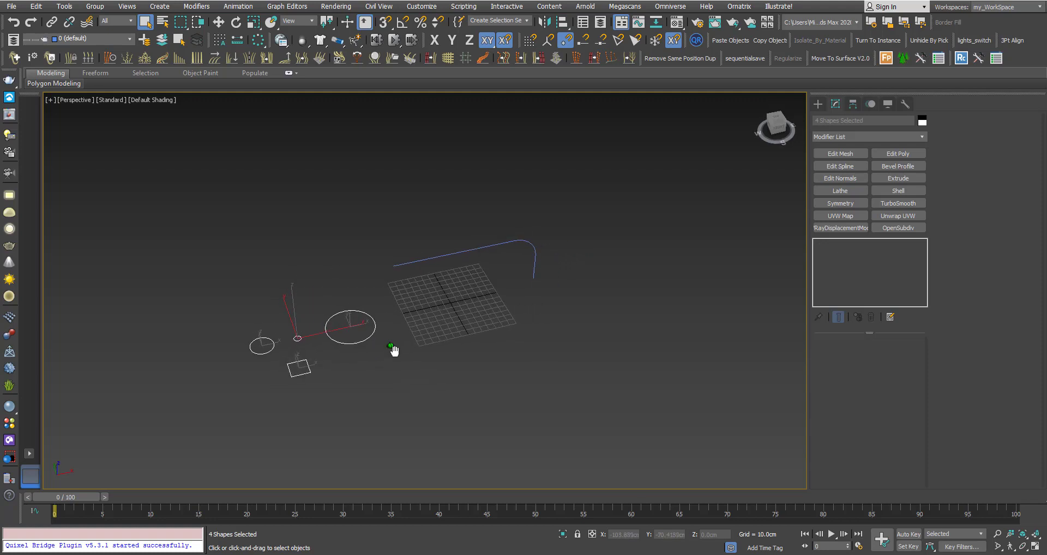
left_click(401, 347)
Create a Loft compound object from the bent path spline, using the medium-sized circle as its cross-section shape
left_click(423, 258)
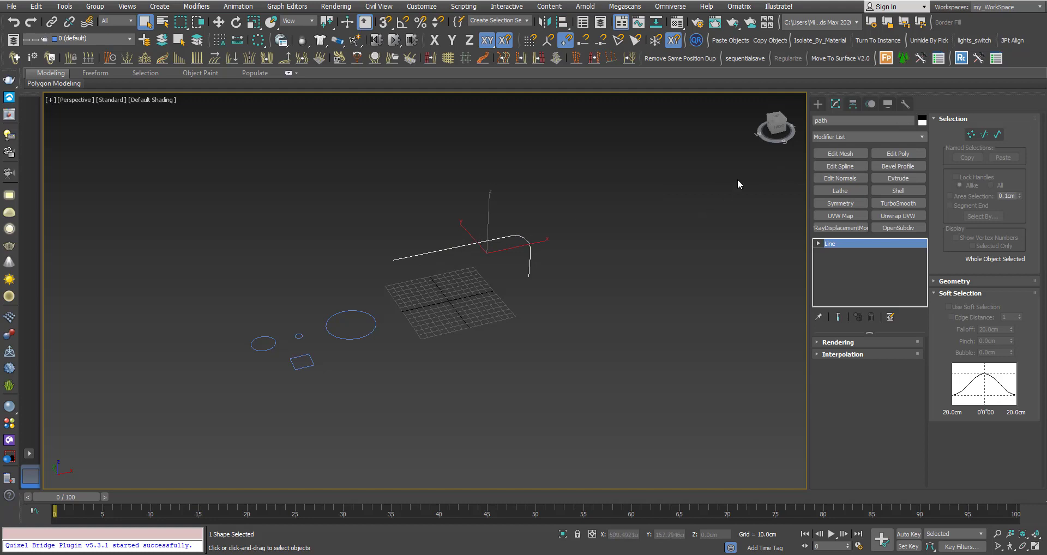
left_click(818, 103)
left_click(831, 135)
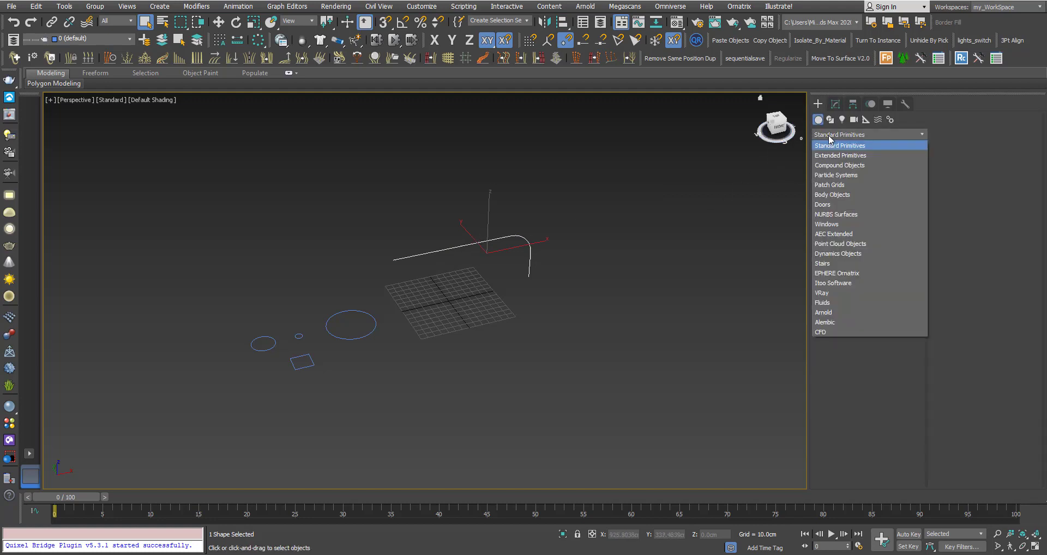
left_click(832, 167)
left_click(888, 204)
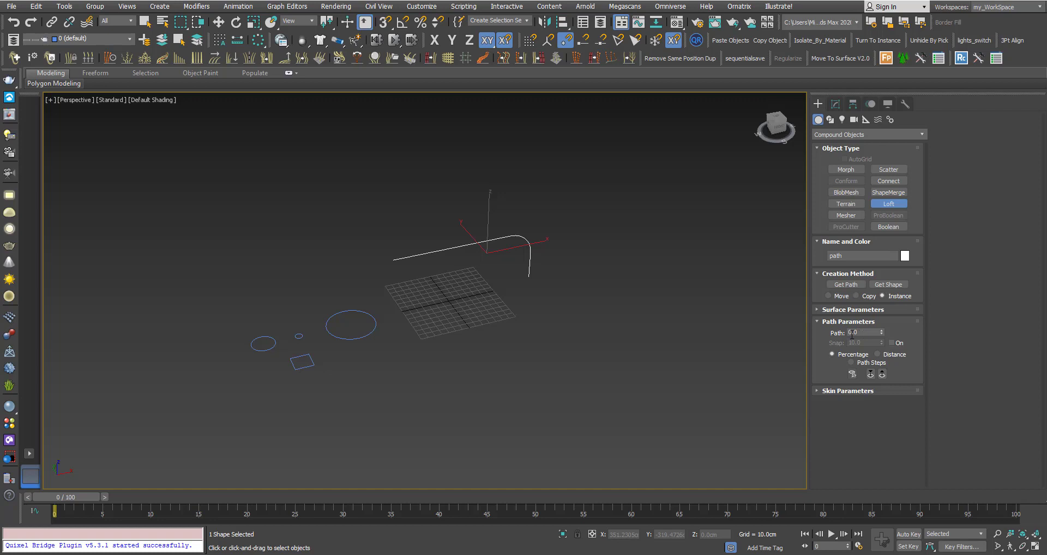
left_click(881, 286)
left_click(258, 349)
Turn on edged-faces display in the perspective view and inspect the lofted pipe's mesh
key("F4")
scroll(467, 260, "up", 3)
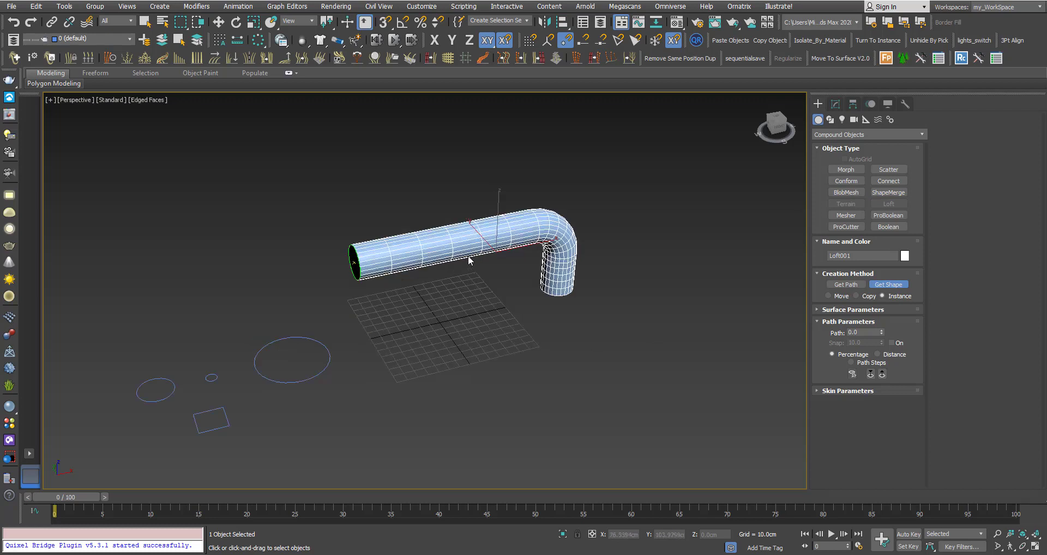
scroll(413, 255, "up", 2)
middle_click_drag(413, 256, 422, 254, "alt")
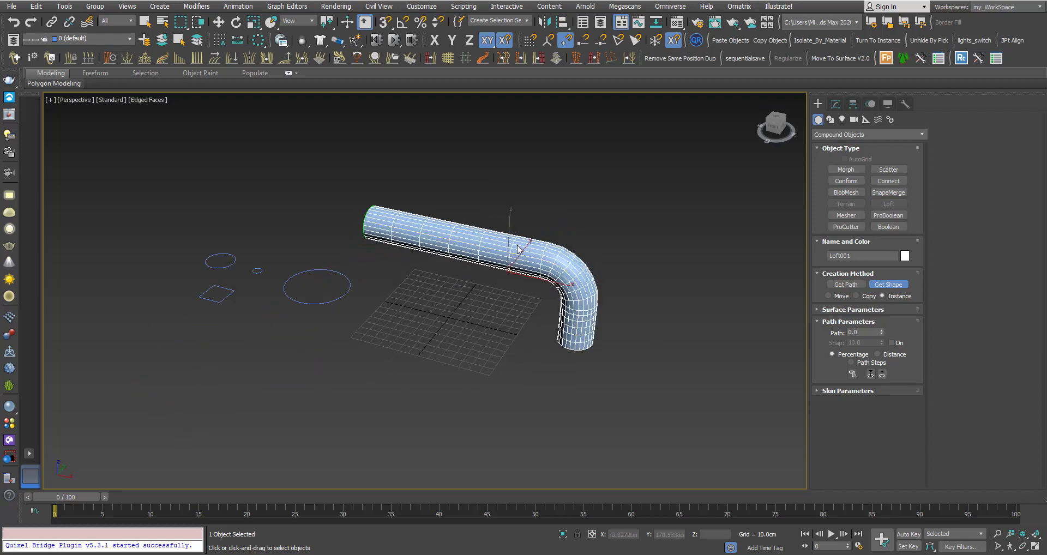
middle_click_drag(490, 256, 642, 239, "alt")
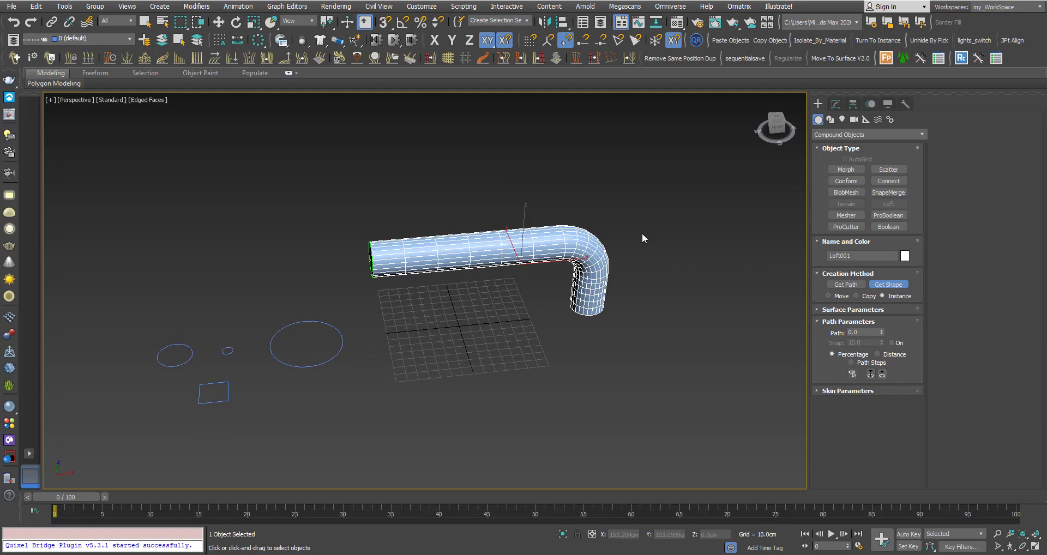
Assign the large circle as the loft's cross-section at path position 100 percent
left_click(834, 104)
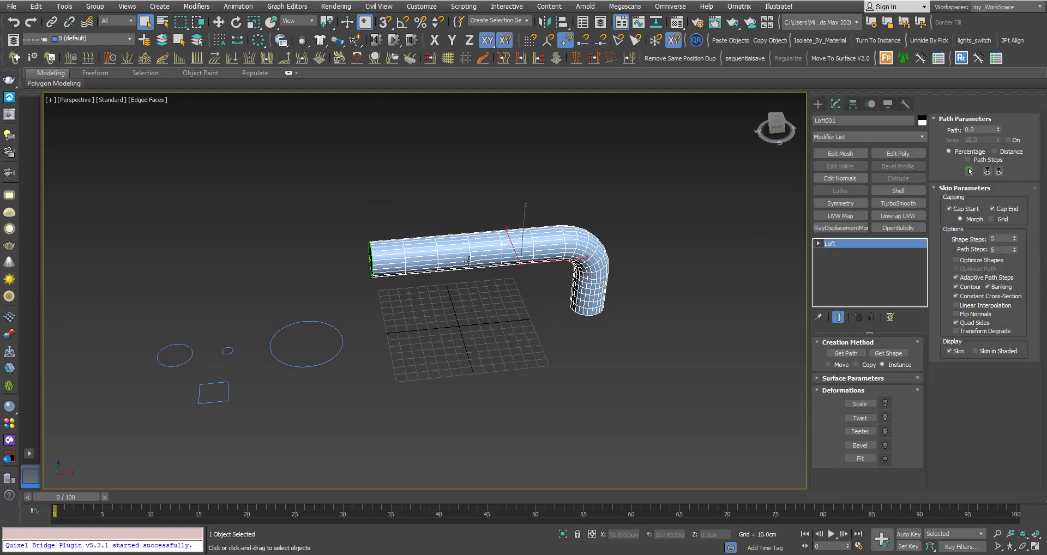
middle_click_drag(470, 260, 508, 235)
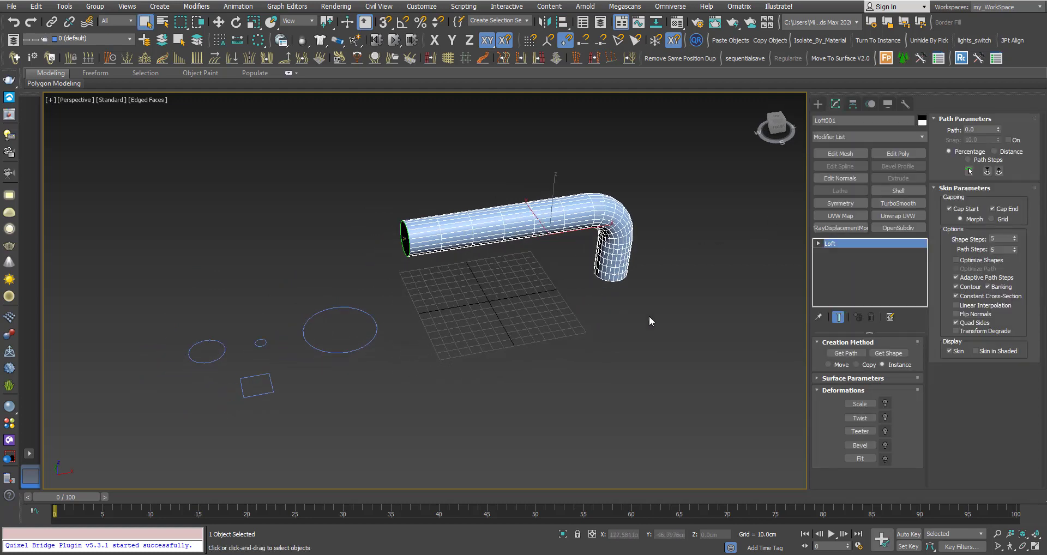
left_click(816, 392)
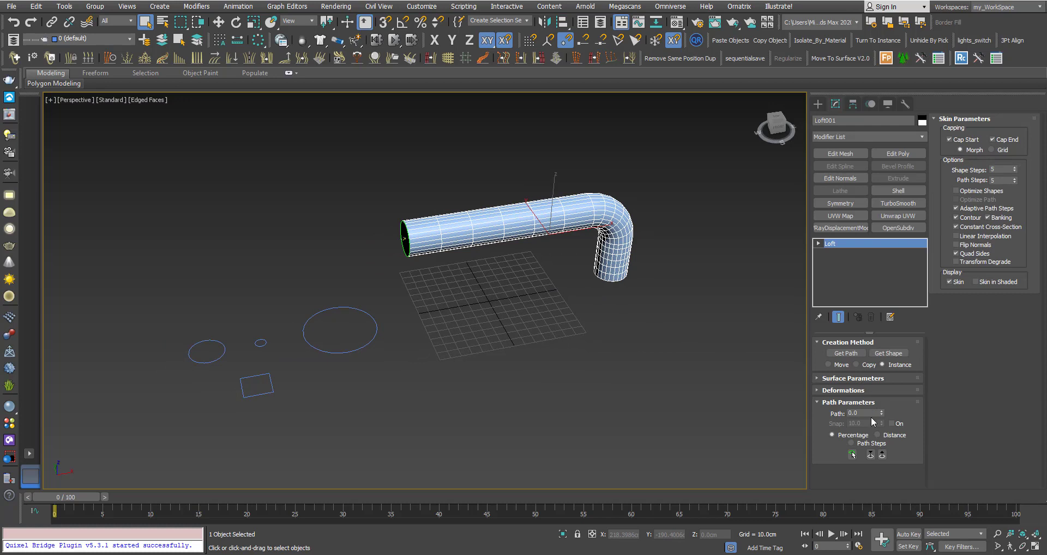
left_click_drag(868, 415, 811, 412)
key("Return")
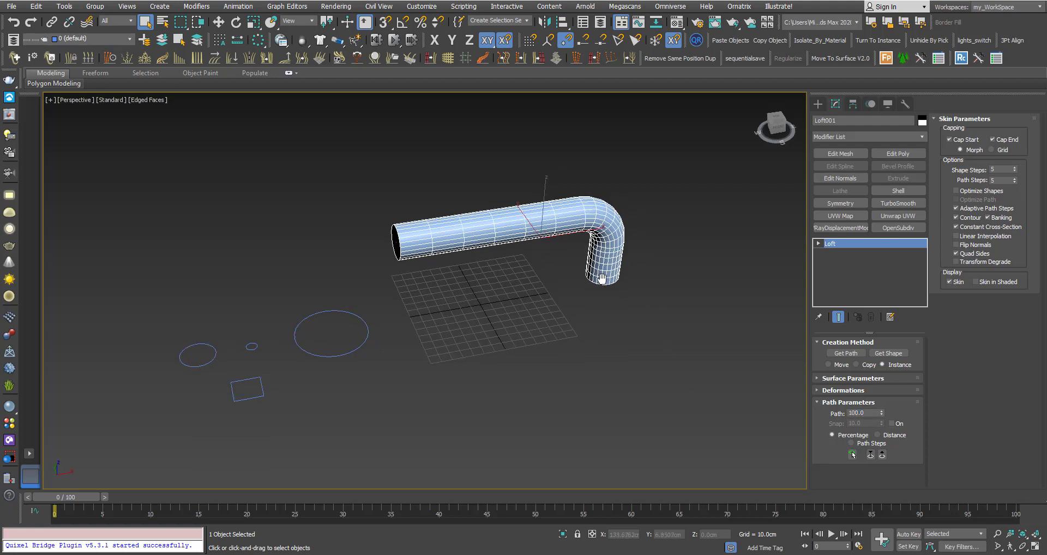
middle_click_drag(616, 288, 588, 294)
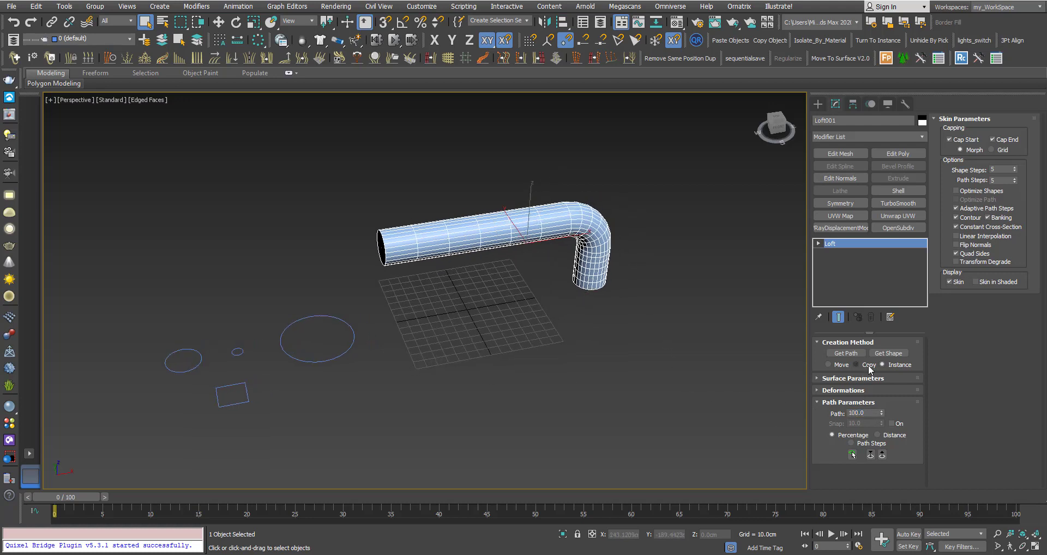
left_click(888, 353)
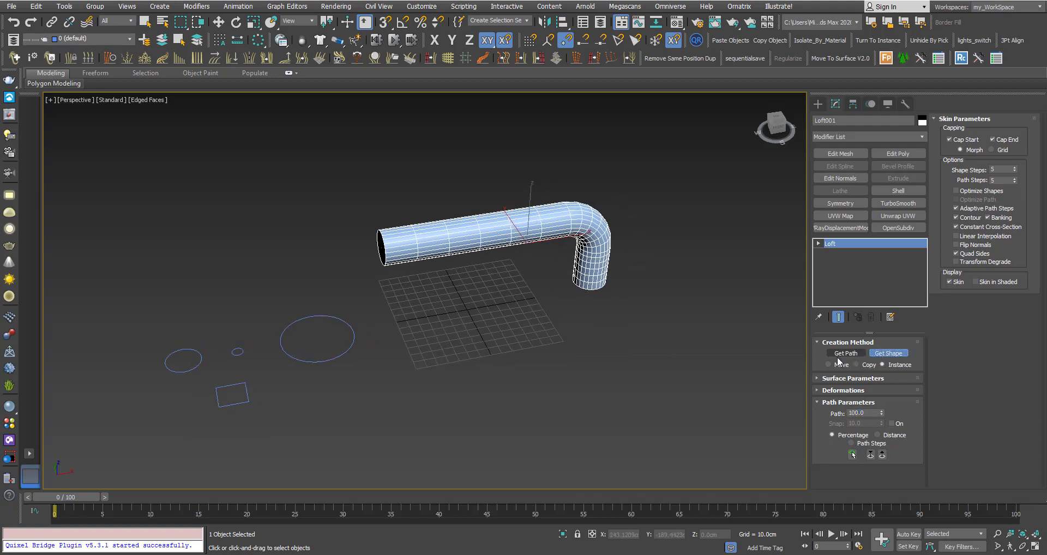
left_click(328, 360)
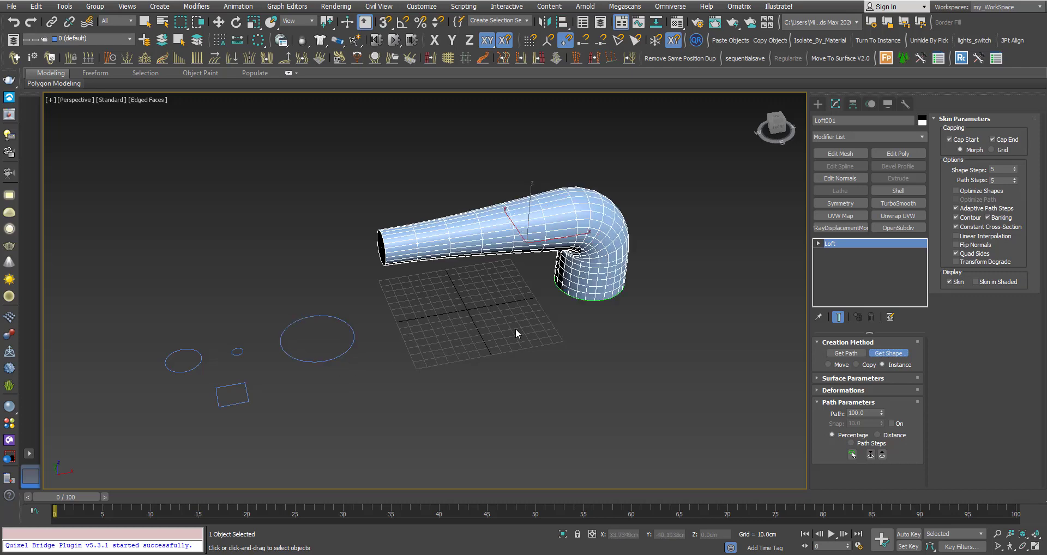
Inspect the widened loft, checking the mesh closely at the inner corner of the bend
middle_click_drag(515, 328, 510, 322)
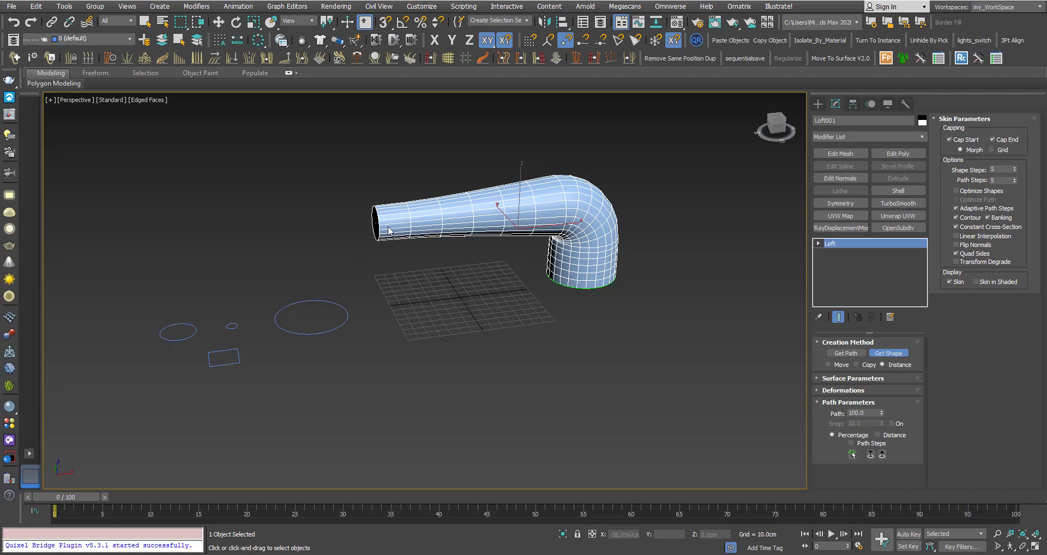
middle_click_drag(588, 251, 545, 261, "alt")
scroll(540, 269, "up", 8)
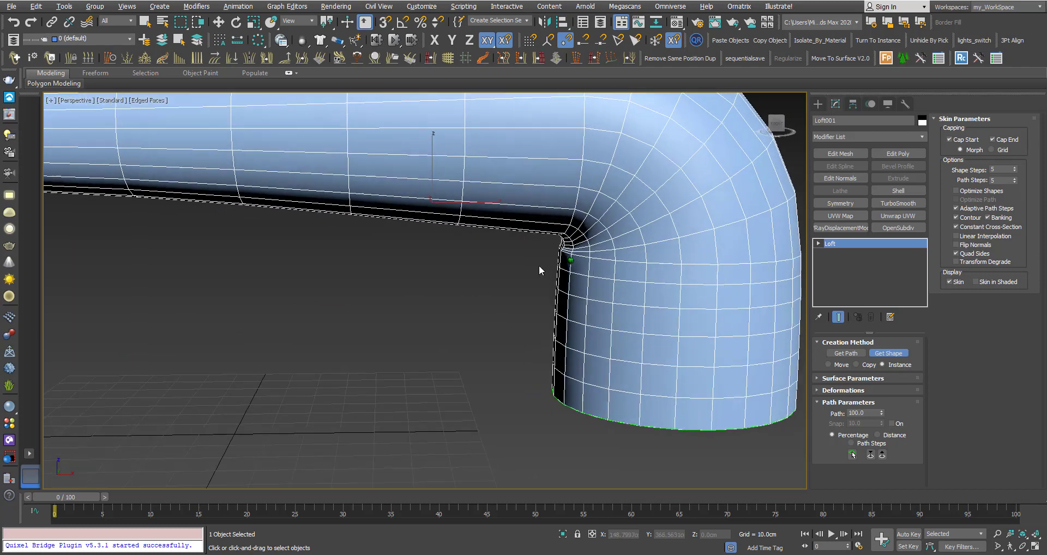
scroll(594, 246, "down", 5)
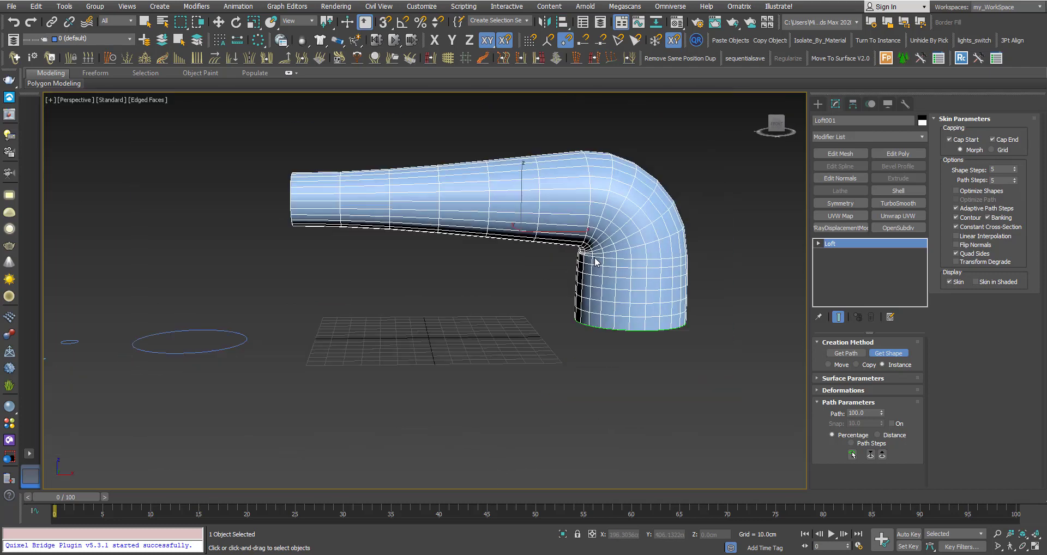
scroll(589, 262, "up", 2)
scroll(580, 249, "up", 5)
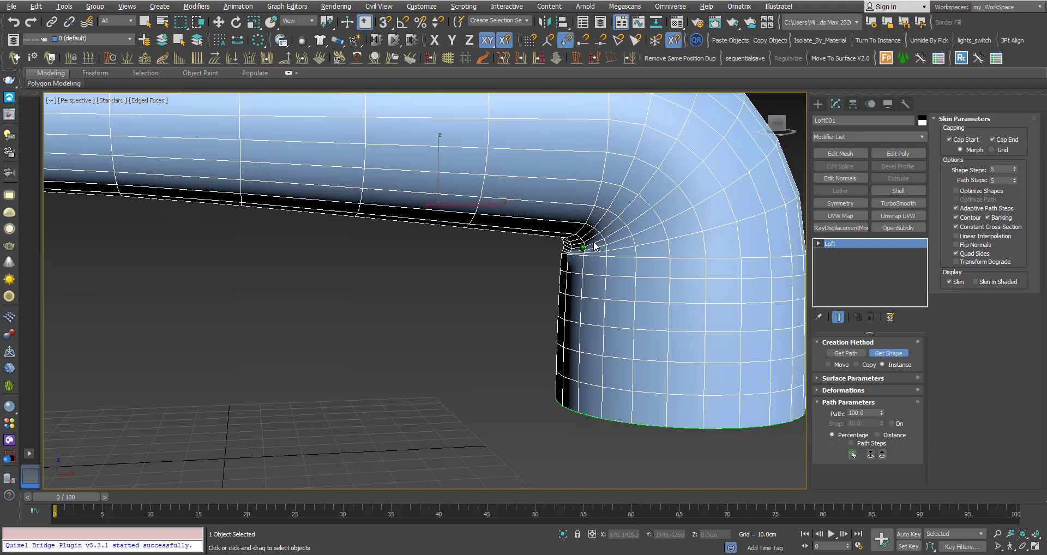
mouse_move(584, 248)
middle_mouse_down("alt")
mouse_move(609, 225)
mouse_move(591, 251)
middle_mouse_up("alt")
scroll(592, 251, "down", 4)
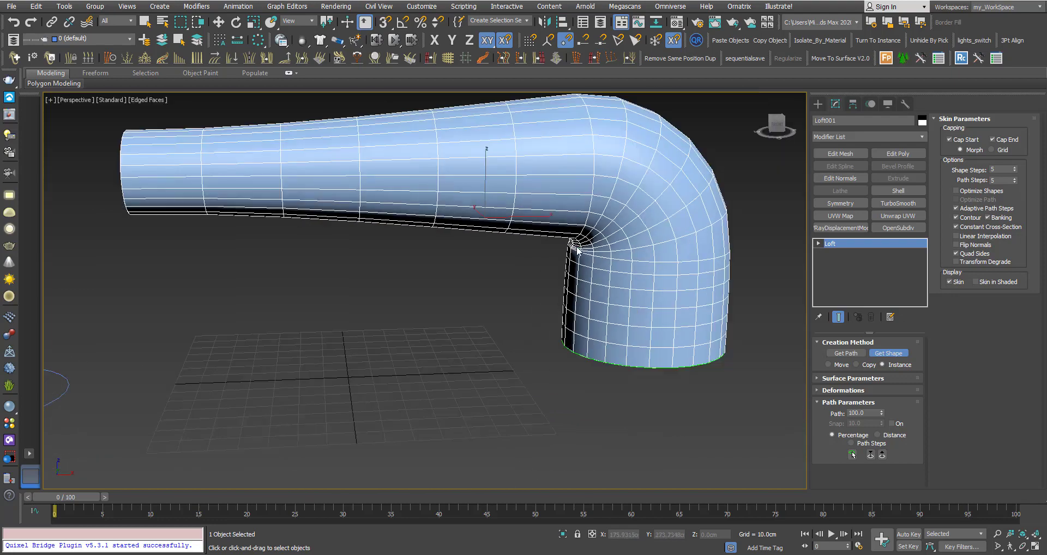
scroll(588, 255, "down", 3)
scroll(433, 357, "down", 4)
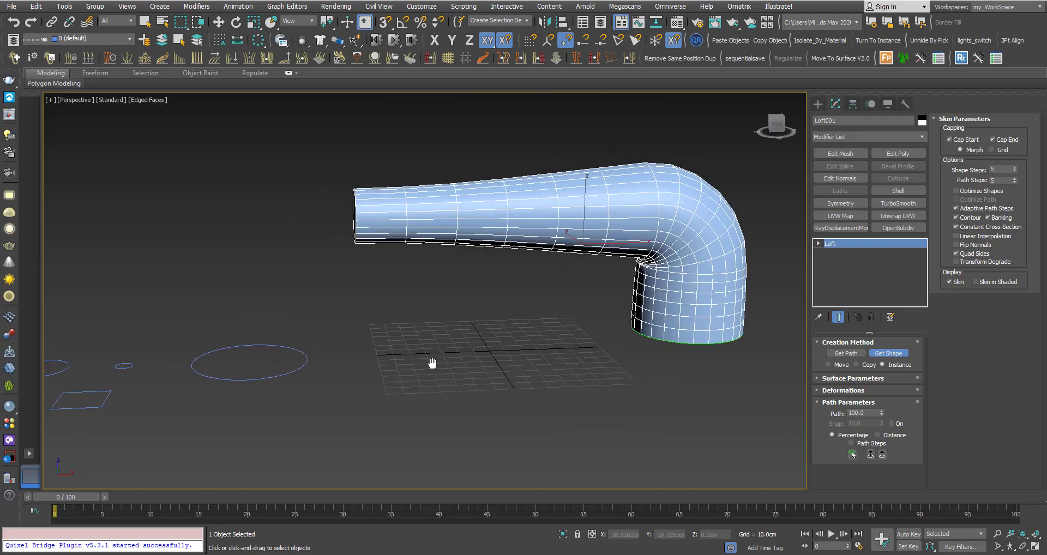
middle_click_drag(438, 338, 440, 359, "alt")
scroll(430, 351, "up", 3)
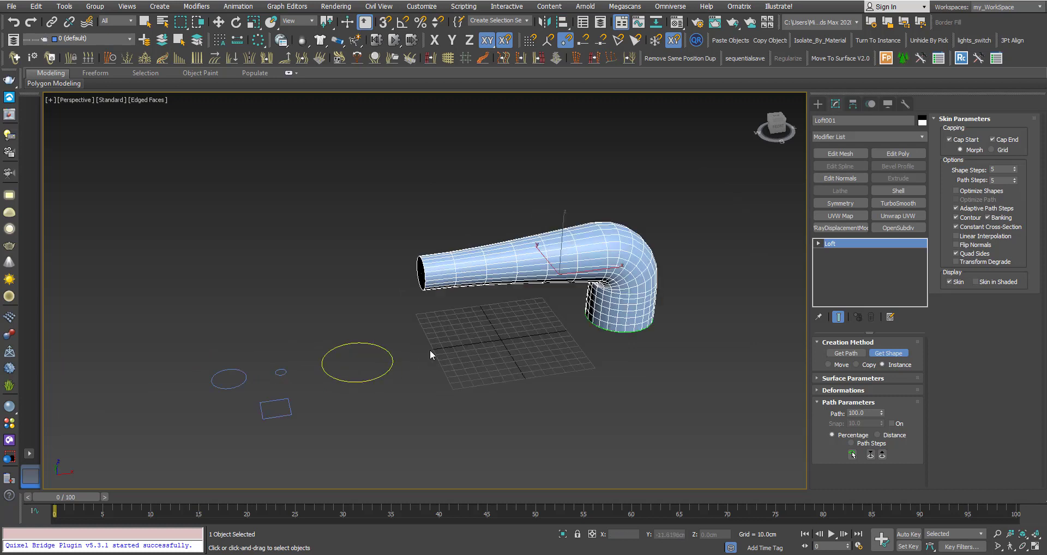
middle_click_drag(601, 241, 551, 287, "alt")
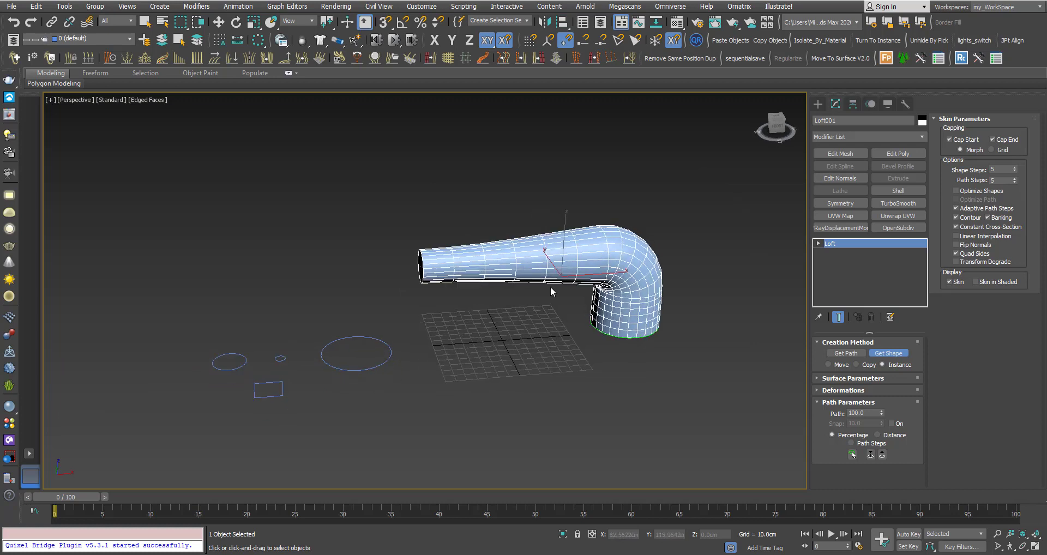
Reduce the large circle's radius to 28.56 cm to slim the wide end of the loft
key("w")
left_click(360, 370)
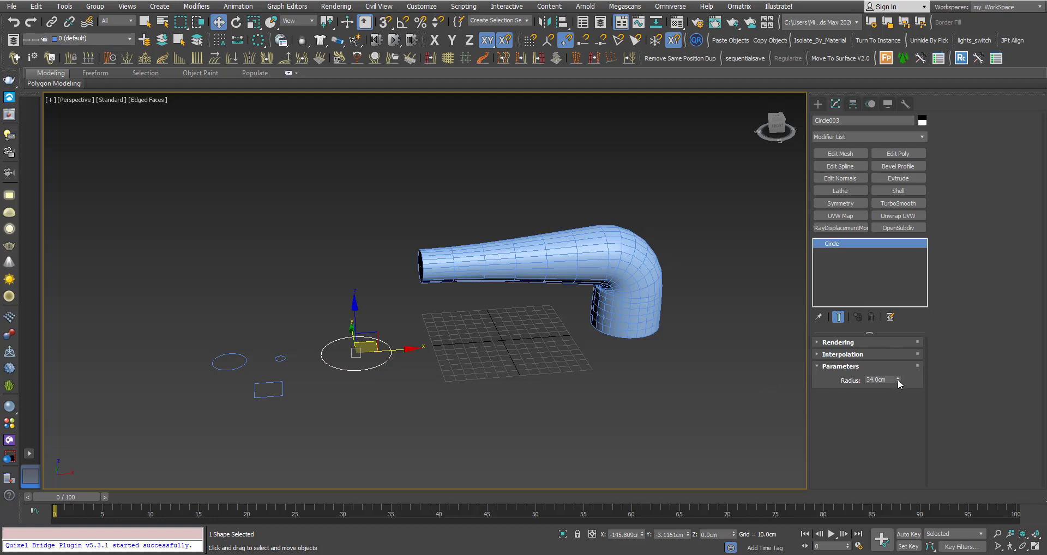
left_click_drag(897, 380, 897, 407)
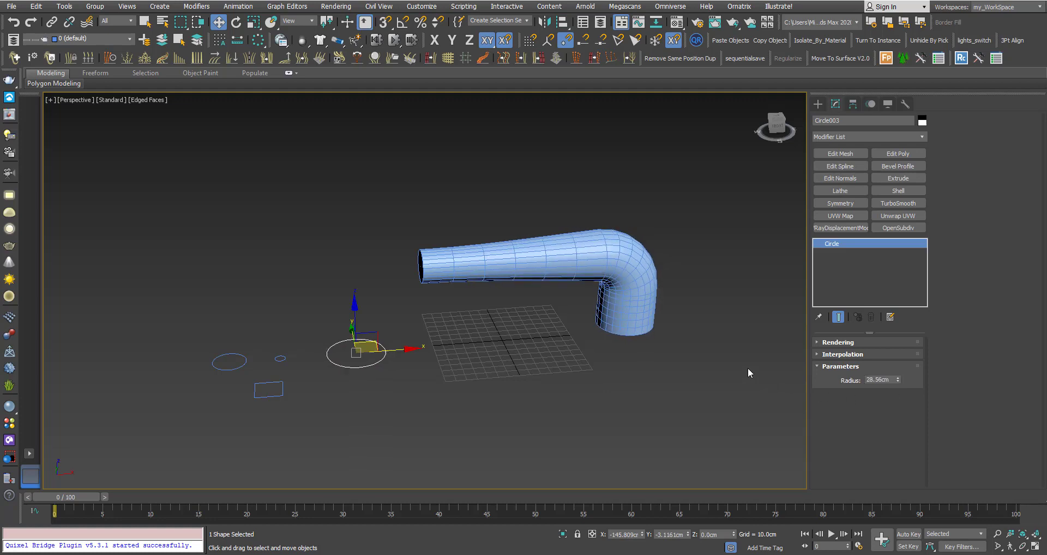
scroll(594, 297, "up", 3)
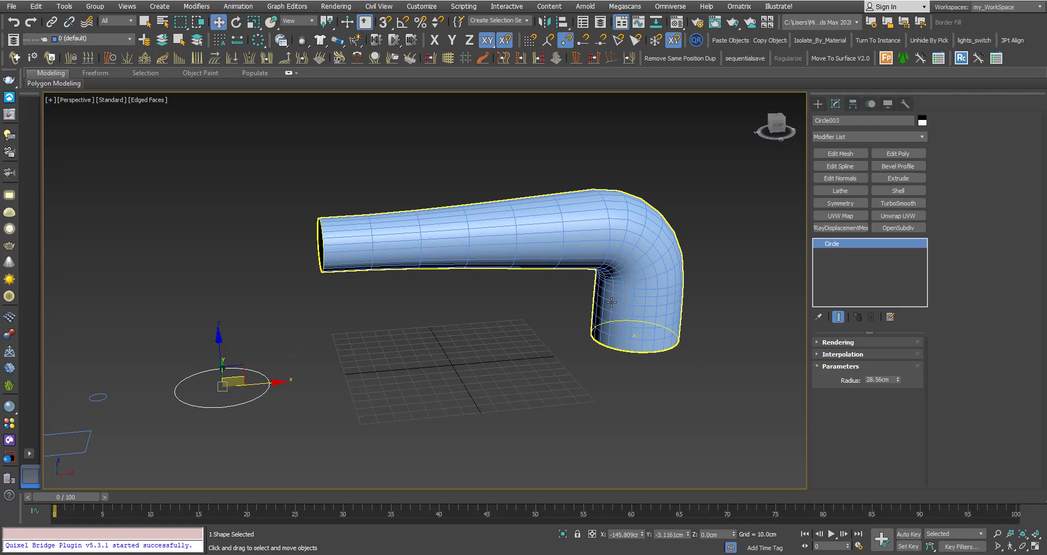
scroll(605, 295, "down", 3)
Assign the medium-sized circle as the loft's cross-section at path position 10 percent
left_click(551, 267)
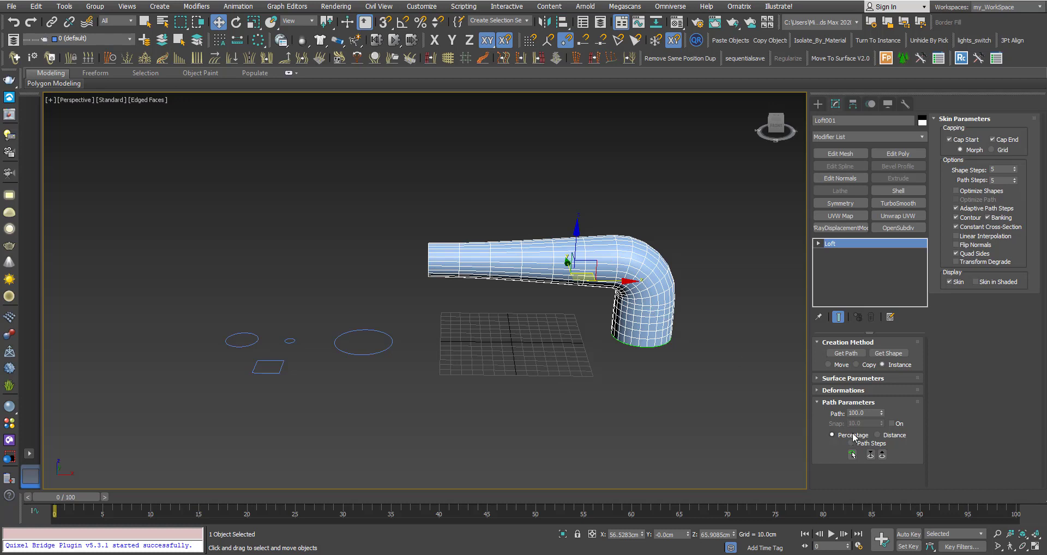
double_click(870, 413)
type("10")
key("Return")
left_click(887, 353)
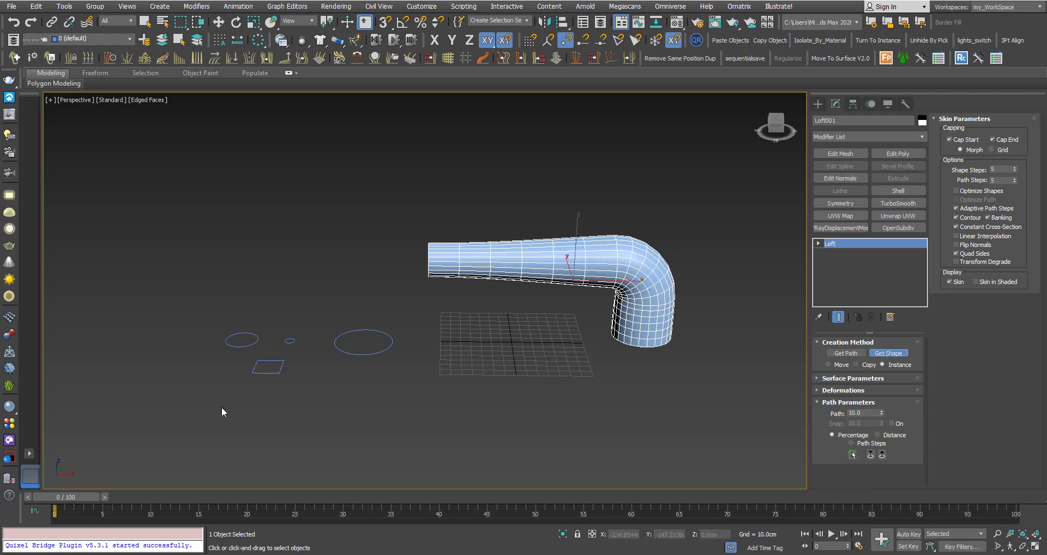
left_click(245, 347)
scroll(461, 267, "up", 3)
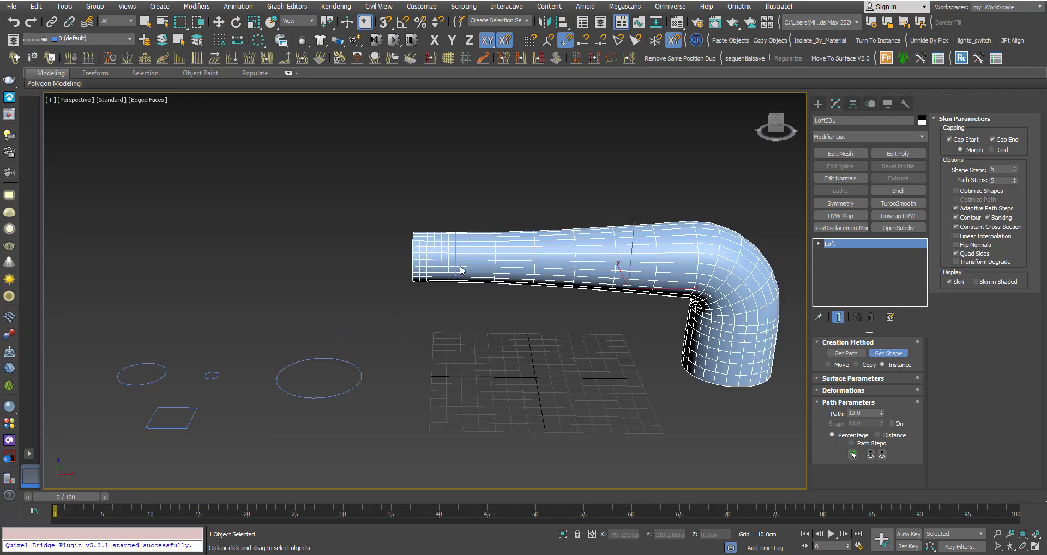
key("w")
mouse_move(461, 267)
middle_mouse_down()
mouse_move(448, 251)
mouse_move(458, 257)
middle_mouse_up()
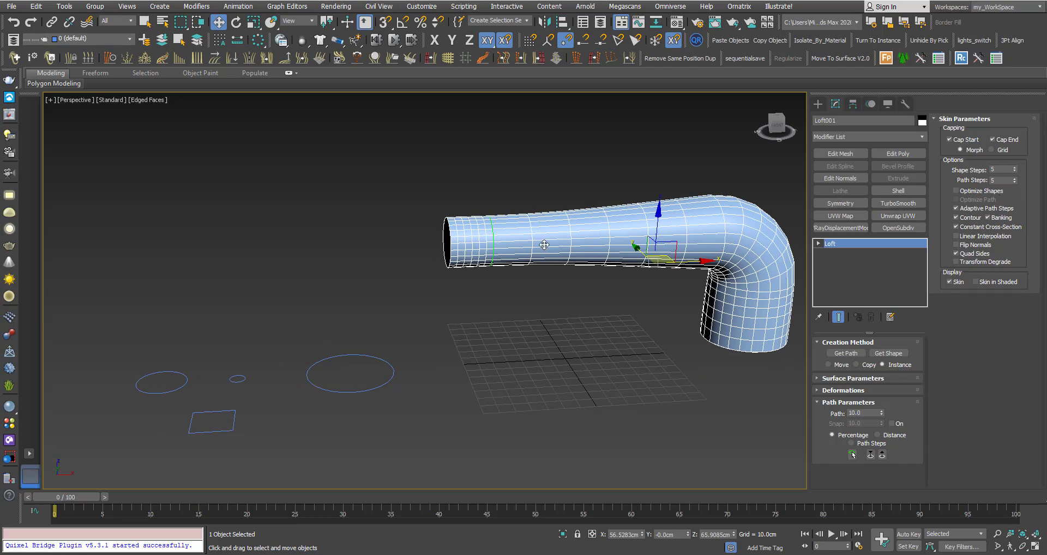
Examine the loft in shaded and wireframe display, checking its path line at vertex level around the bend
middle_click_drag(543, 243, 527, 241, "alt")
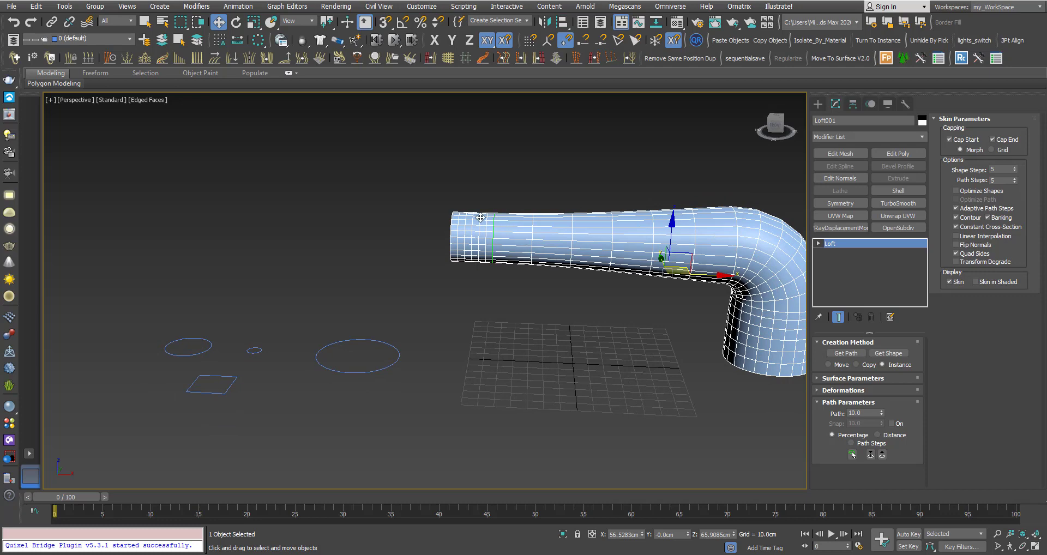
scroll(493, 219, "up", 2)
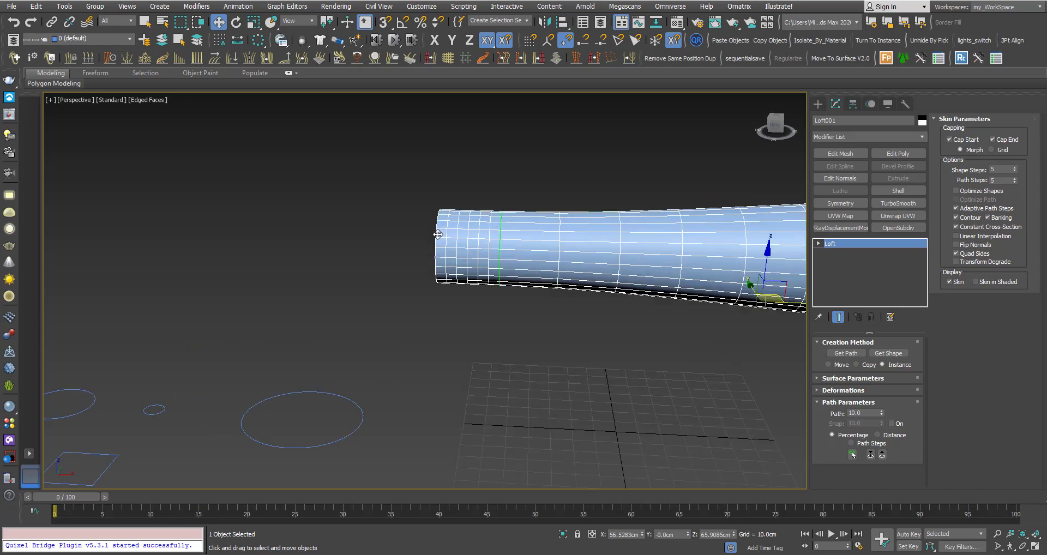
scroll(446, 233, "down", 2)
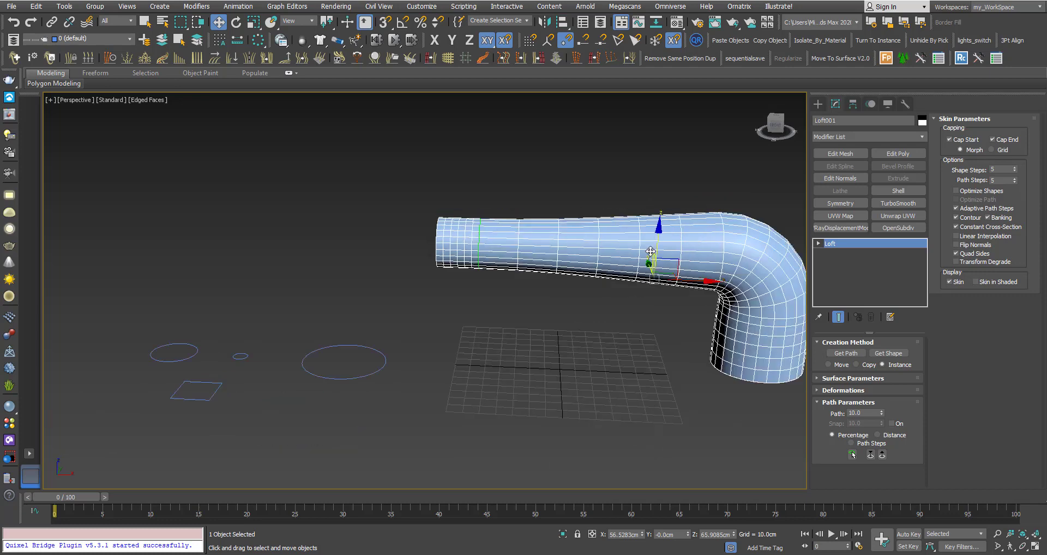
middle_click_drag(690, 242, 586, 238)
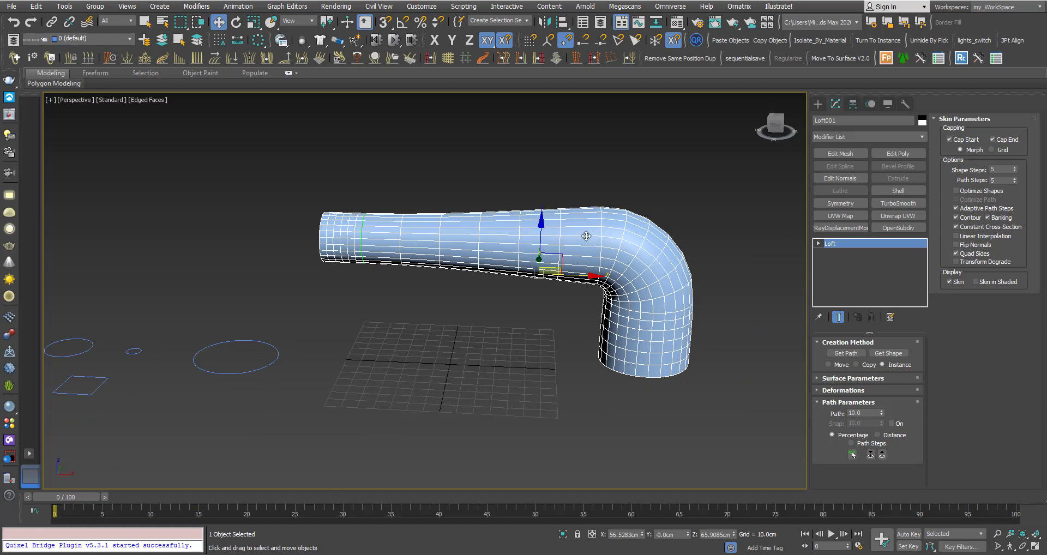
key("F3")
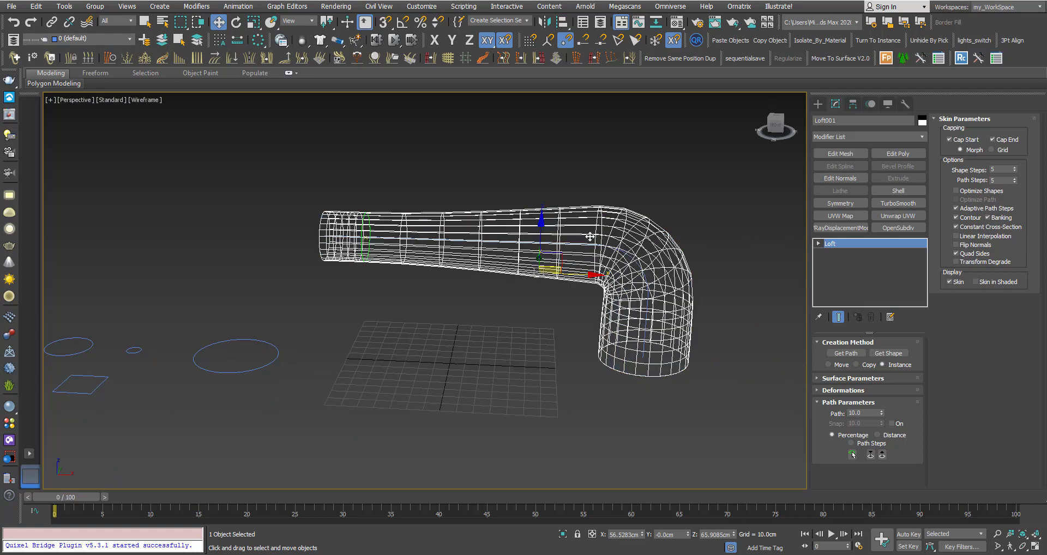
left_click(818, 244)
left_click(836, 263)
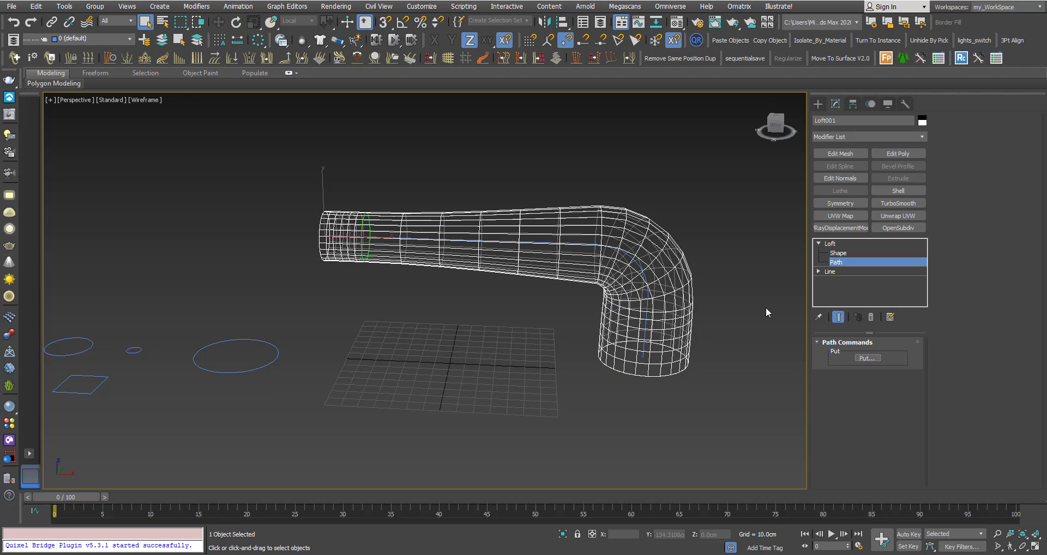
left_click(818, 272)
left_click(838, 281)
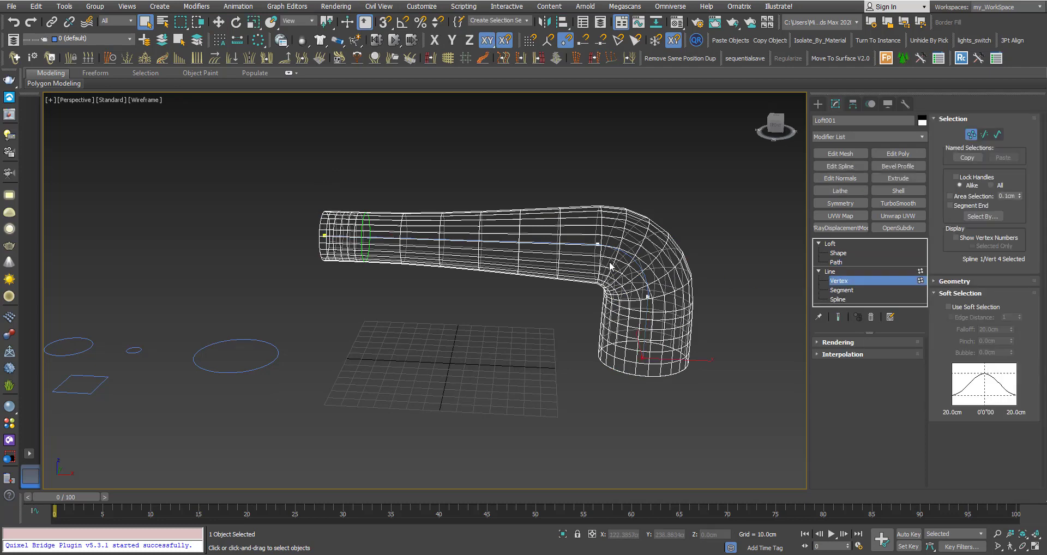
scroll(553, 248, "up", 3)
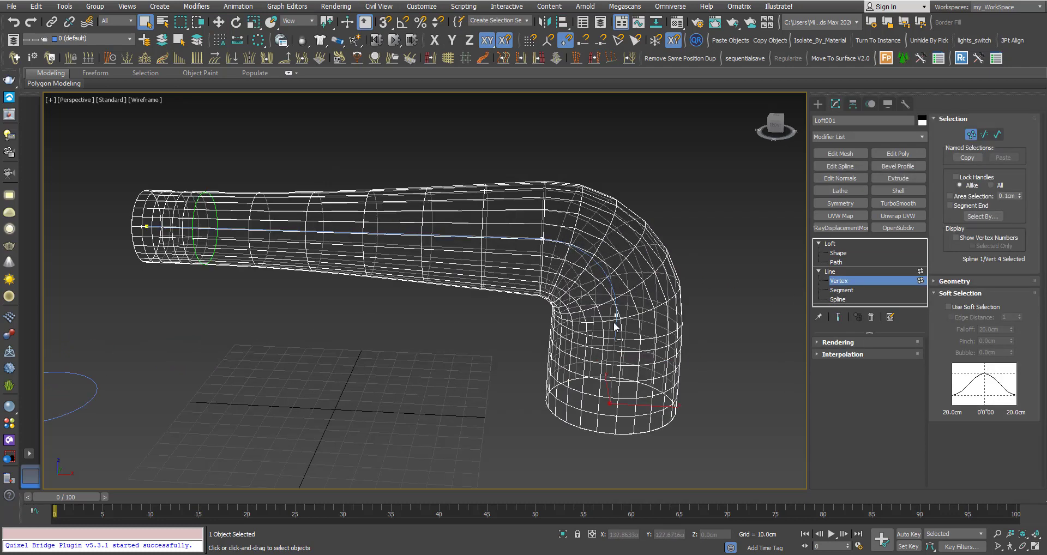
scroll(553, 261, "down", 3)
key("F3")
key("F3")
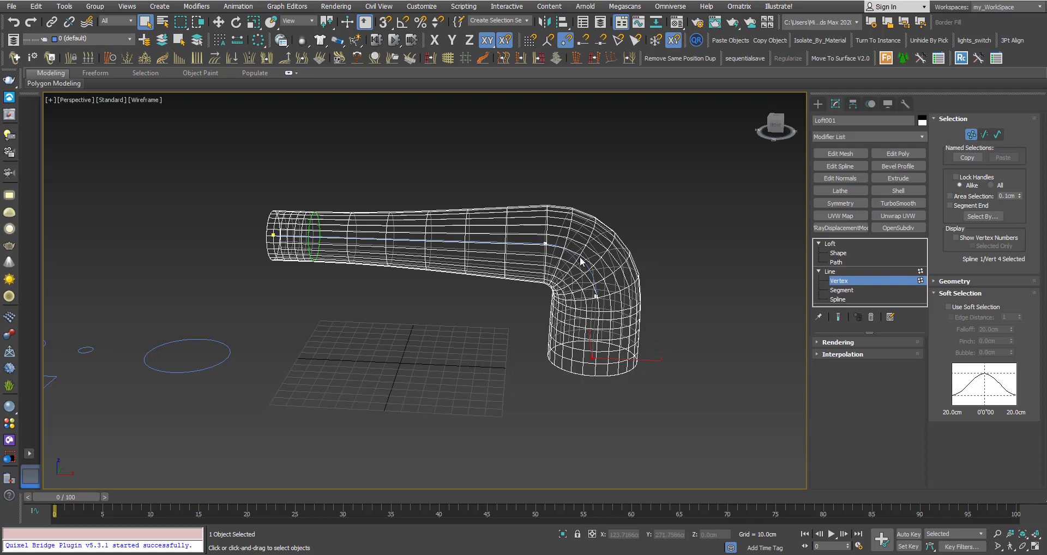
middle_click_drag(595, 296, 599, 274)
key("F3")
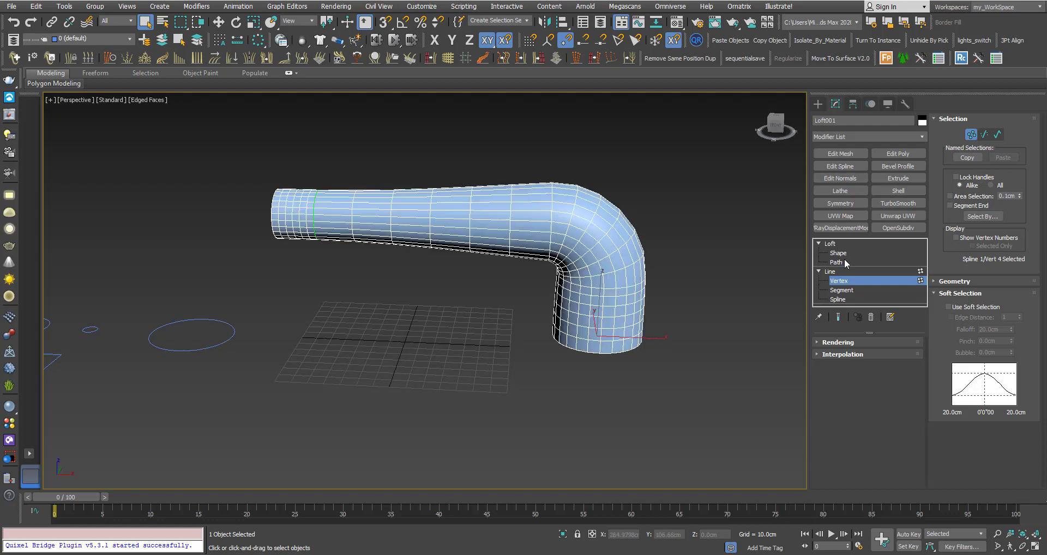
Return to the loft's Path level and examine the mesh spacing at the narrow end from several angles
left_click(835, 262)
scroll(505, 303, "down", 4)
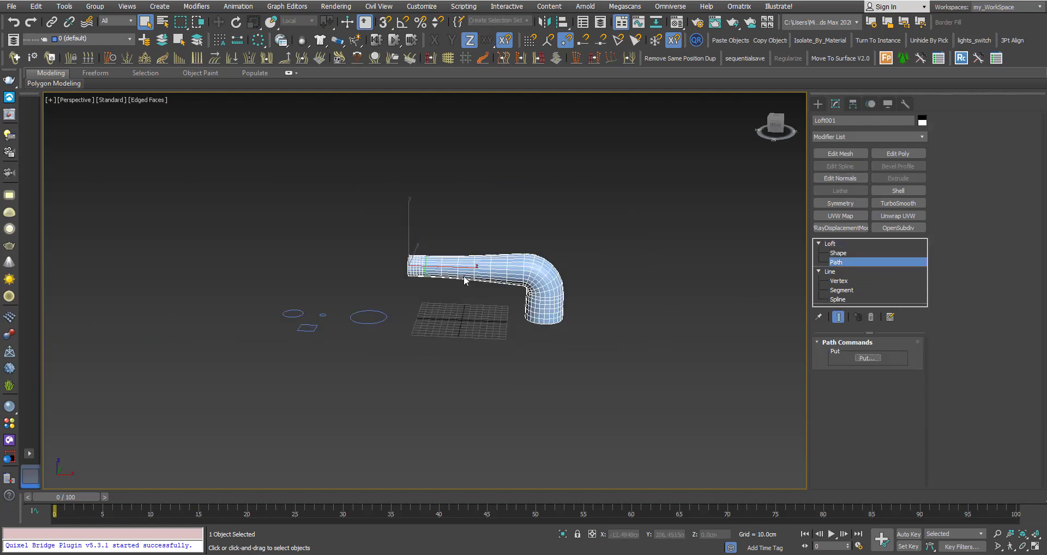
scroll(464, 280, "up", 2)
mouse_move(451, 297)
middle_mouse_down("alt")
mouse_move(483, 290)
mouse_move(455, 296)
middle_mouse_up("alt")
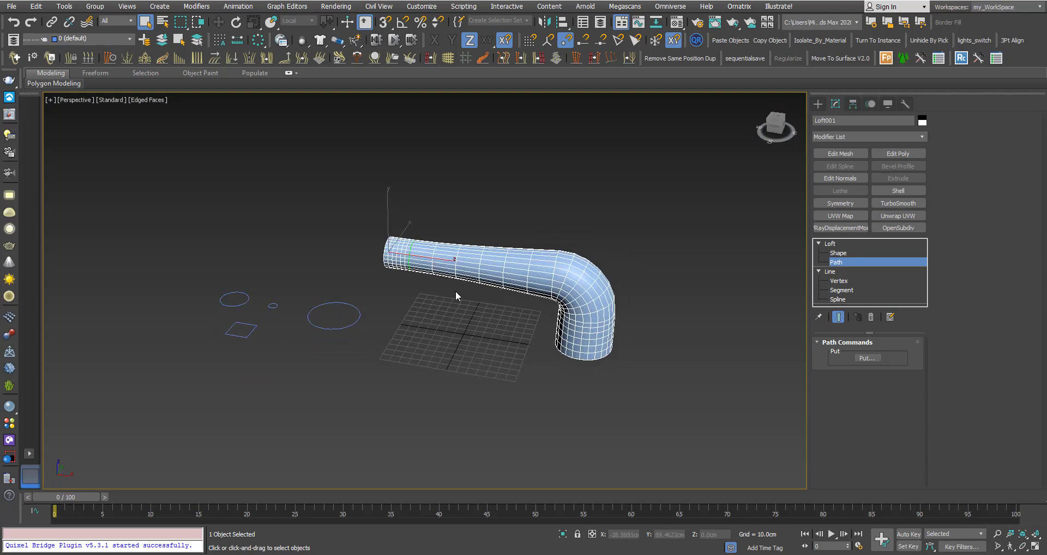
scroll(384, 277, "up", 2)
scroll(420, 285, "up", 3)
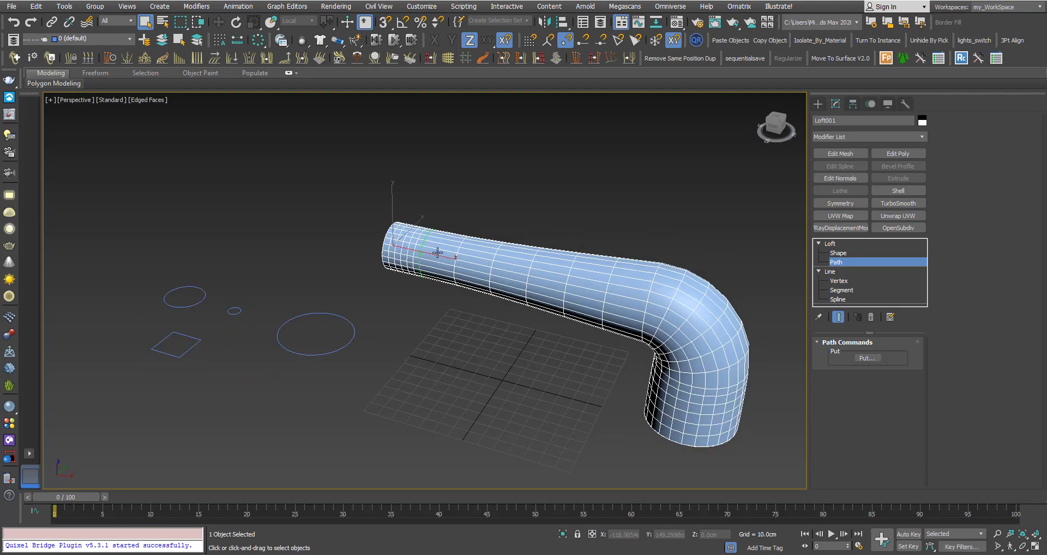
middle_click_drag(438, 252, 498, 257, "alt")
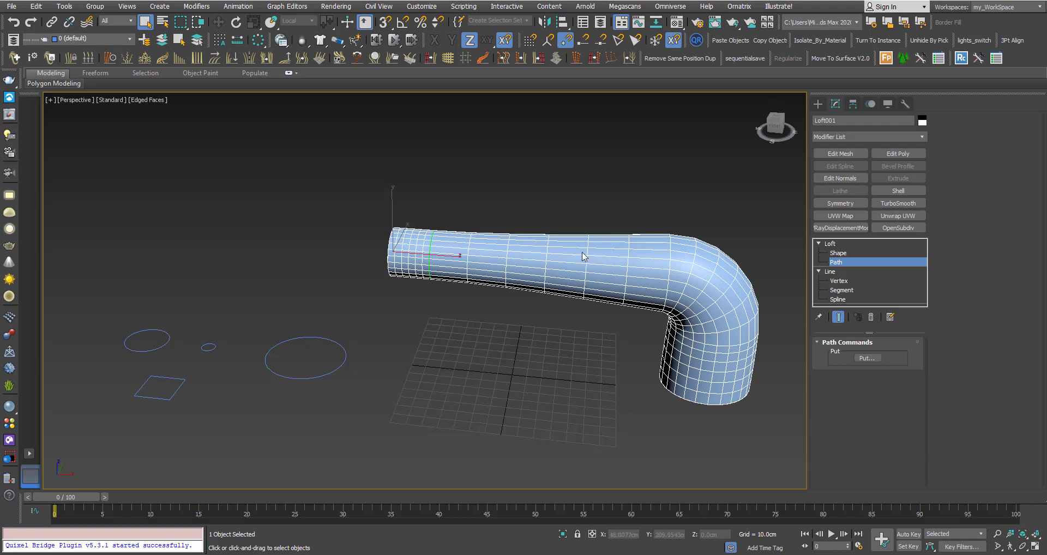
middle_click_drag(546, 257, 554, 255, "alt")
scroll(436, 268, "up", 2)
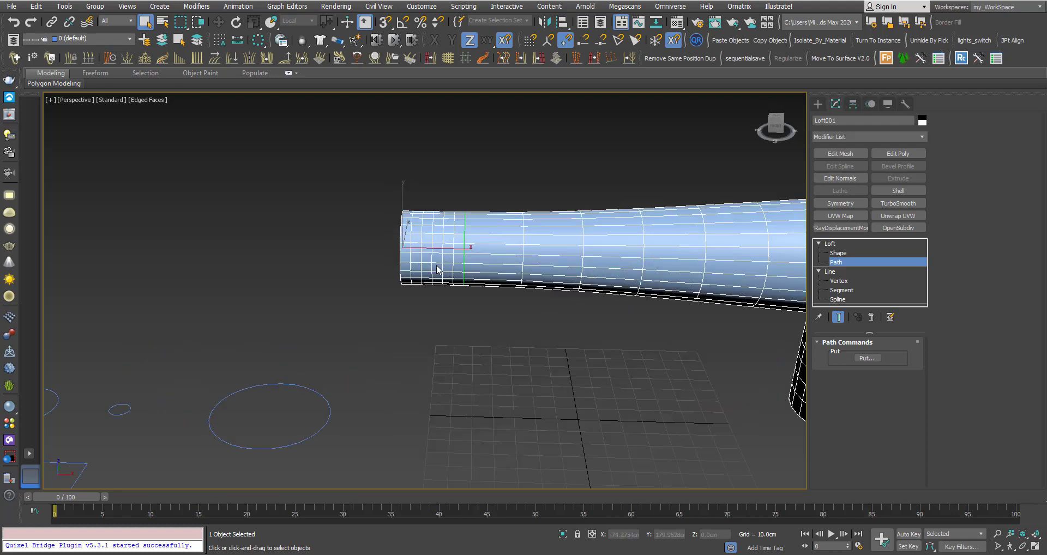
scroll(469, 248, "down", 2)
middle_click_drag(469, 248, 472, 274, "alt")
Assign the small circle as the loft's cross-section at path position 12 percent
left_click(821, 262)
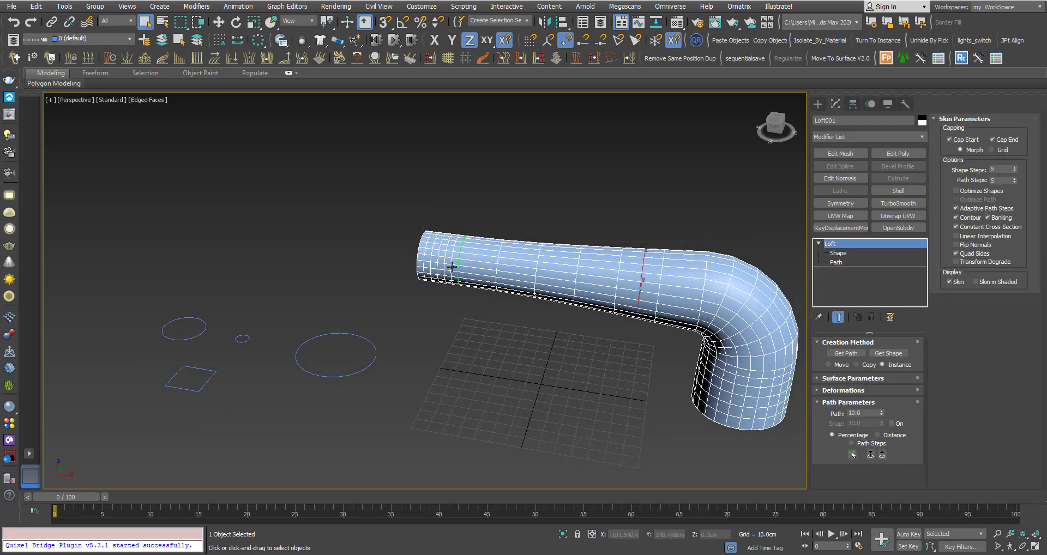
left_click(864, 413)
type("12")
key("Return")
left_click(888, 353)
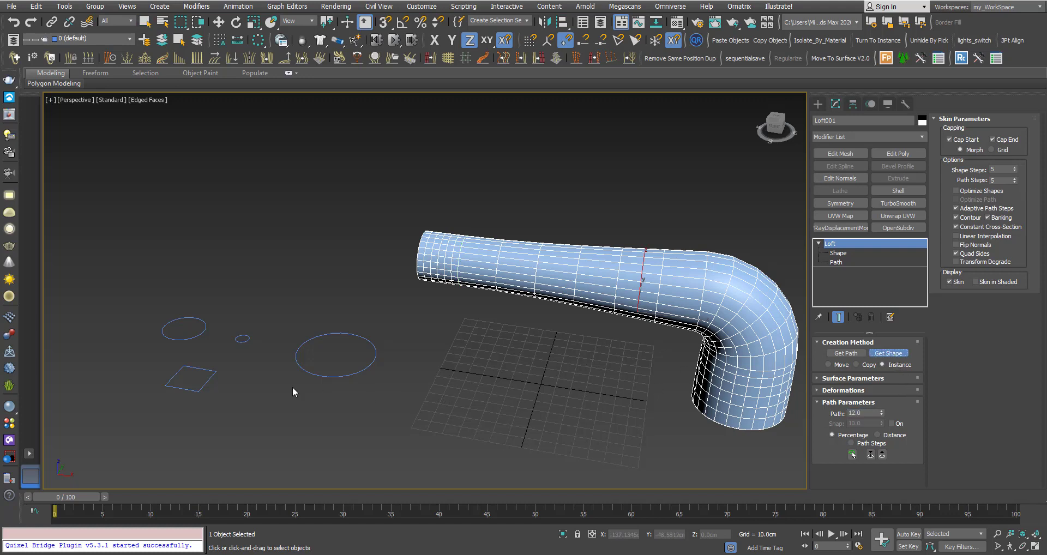
left_click(245, 341)
scroll(486, 261, "up", 5)
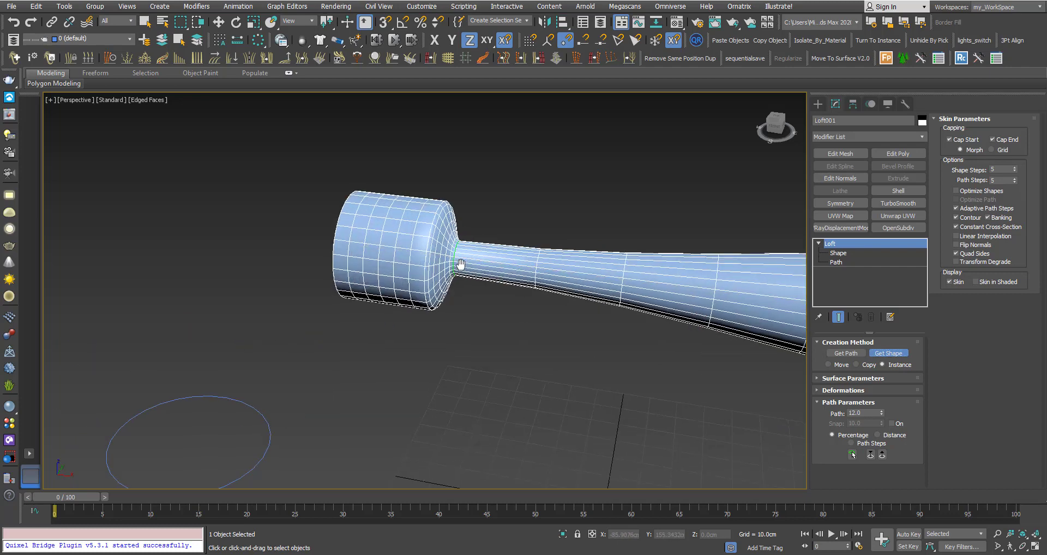
scroll(483, 245, "down", 5)
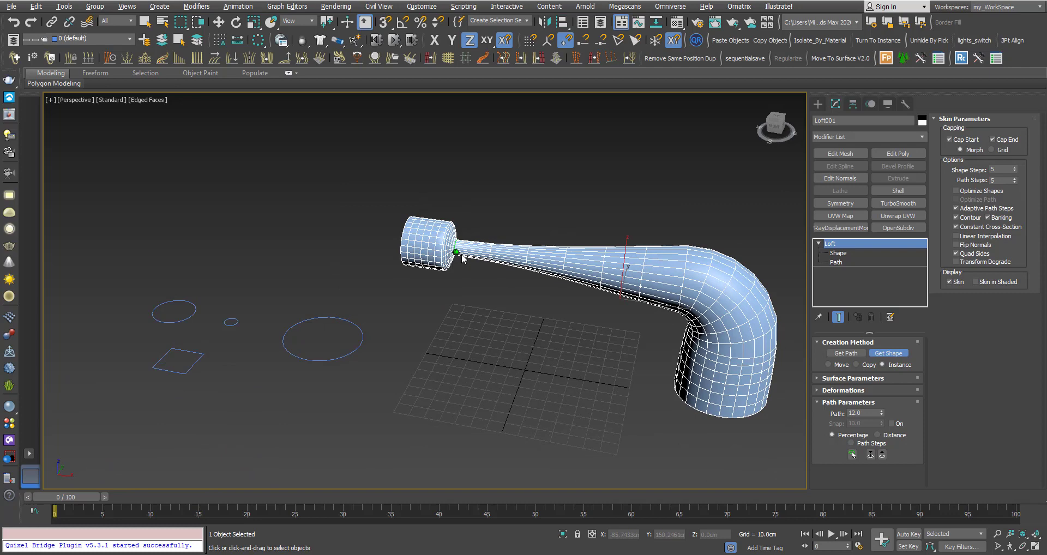
middle_click_drag(459, 258, 455, 258)
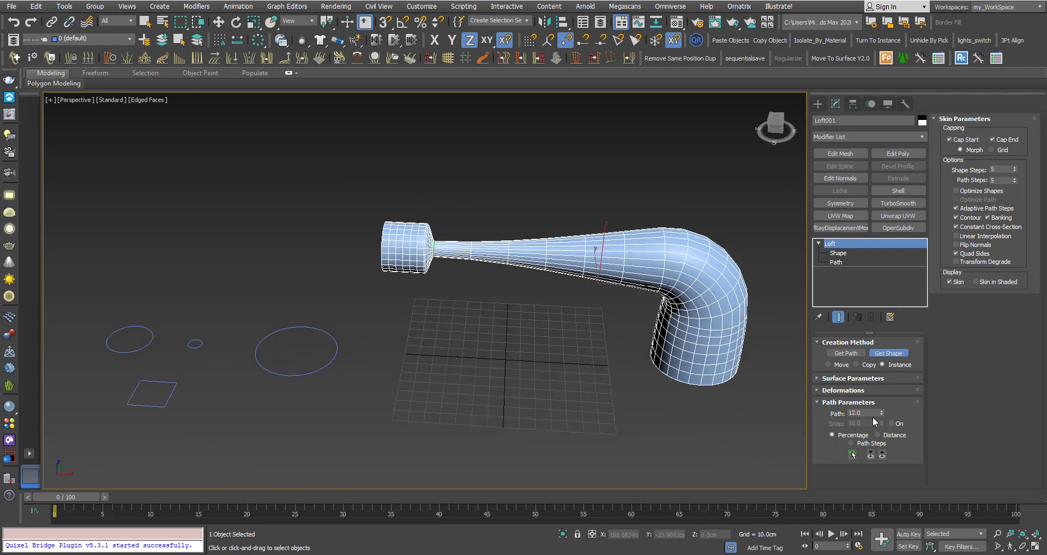
Assign the small circle as the loft's cross-section again at path position 40 percent
double_click(858, 413)
type("40")
key("Return")
left_click(195, 346)
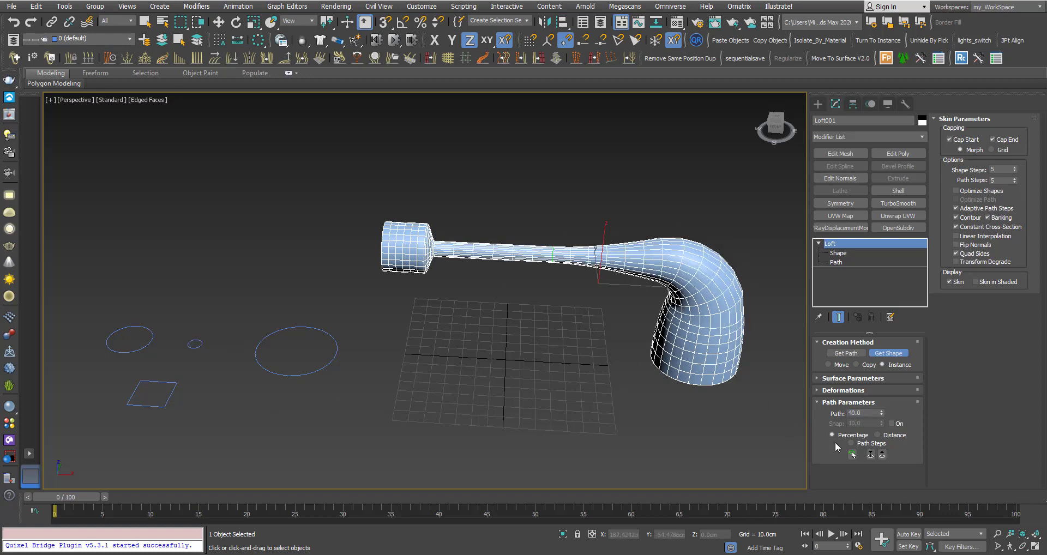
Assign the medium-sized circle as the loft's cross-section at path position 42 percent and deselect the loft
left_click_drag(871, 413, 827, 408)
left_click(129, 353)
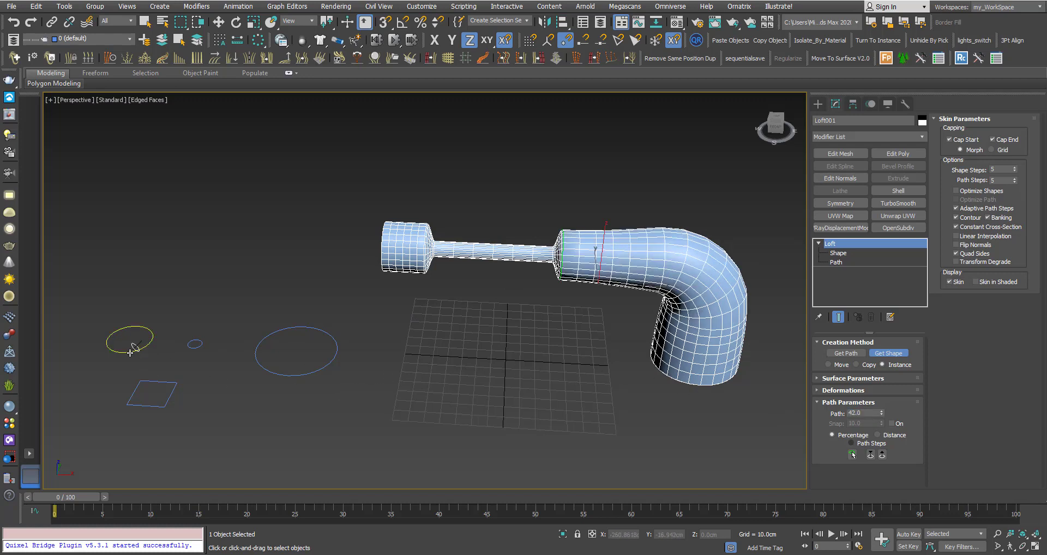
key("w")
left_click(476, 285)
Inspect the loft's thin neck and stepped transitions from several angles, with and without edged faces
key("F4")
scroll(491, 247, "up", 3)
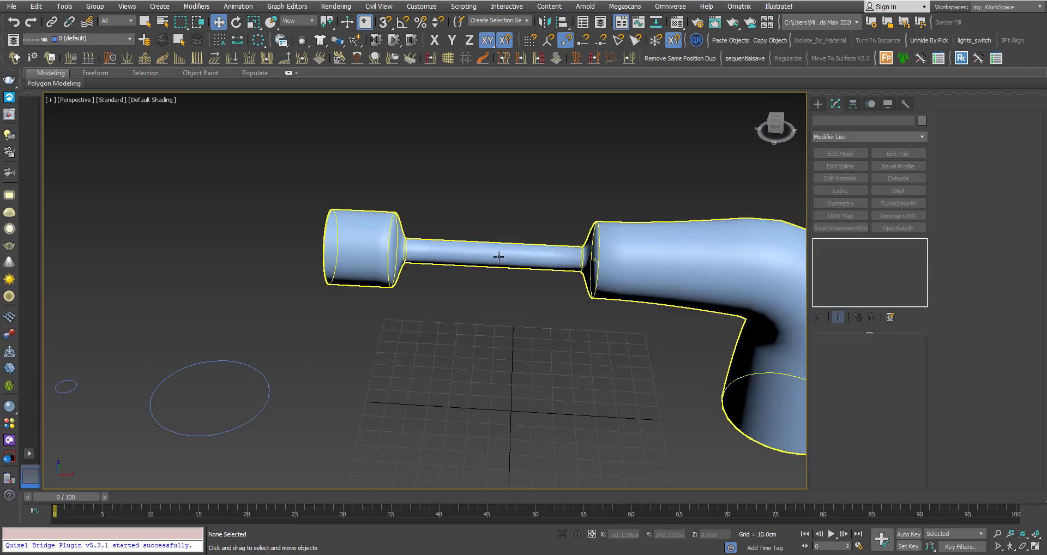
middle_click_drag(498, 249, 542, 252, "alt")
scroll(532, 285, "up", 3)
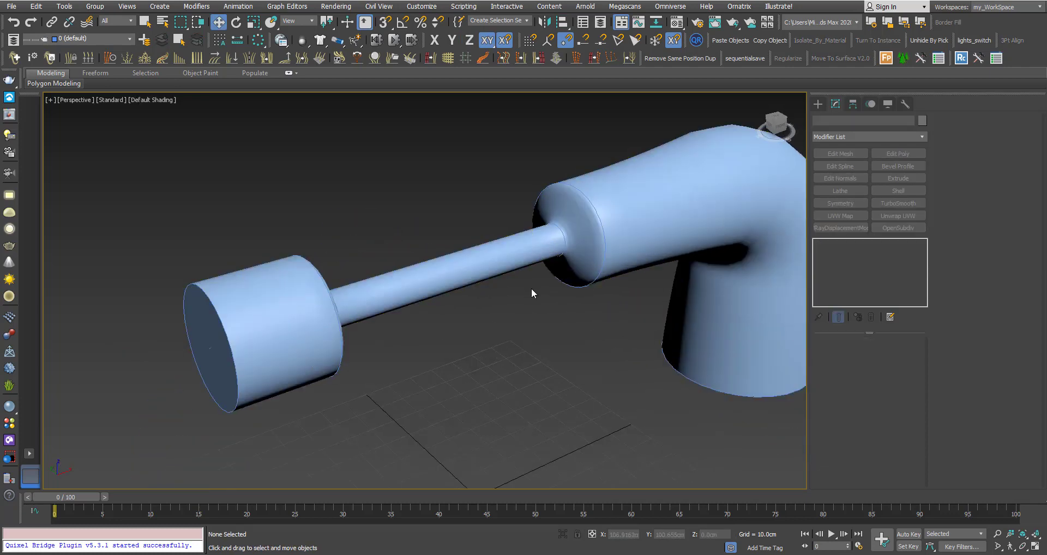
mouse_move(467, 264)
middle_mouse_down("alt")
mouse_move(421, 264)
mouse_move(467, 263)
mouse_move(458, 295)
mouse_move(493, 304)
mouse_move(436, 294)
mouse_move(486, 291)
middle_mouse_up("alt")
scroll(467, 264, "down", 5)
key("F4")
scroll(478, 307, "down", 2)
scroll(456, 283, "up", 2)
scroll(436, 295, "up", 3)
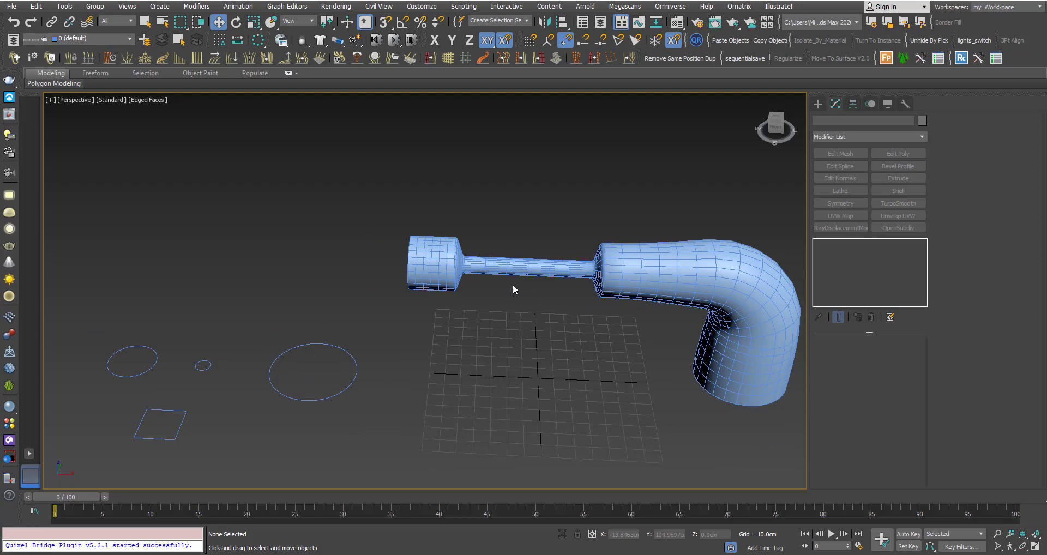
scroll(515, 284, "down", 2)
scroll(516, 280, "up", 2)
middle_click_drag(516, 280, 519, 261, "alt")
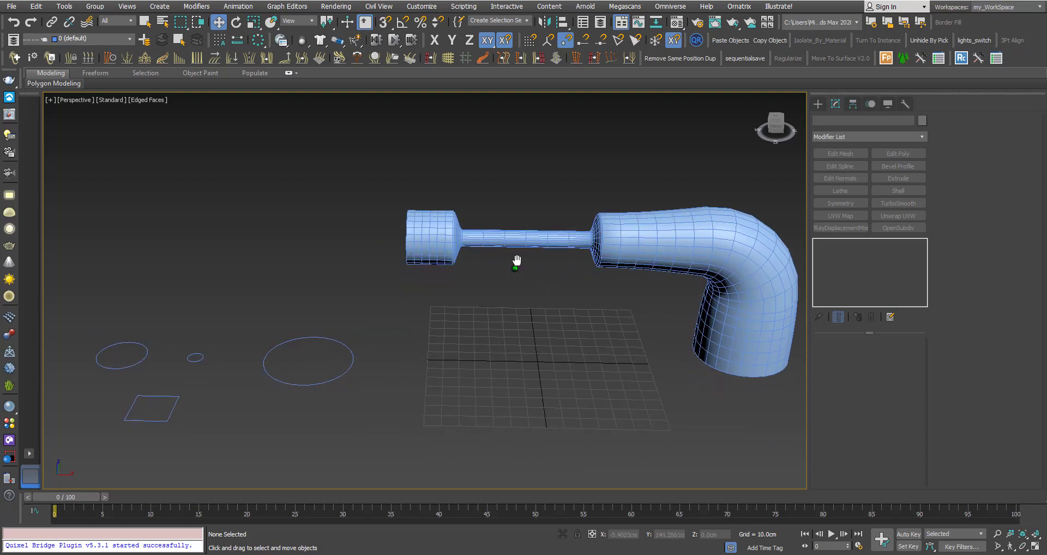
middle_click_drag(444, 240, 522, 256, "alt")
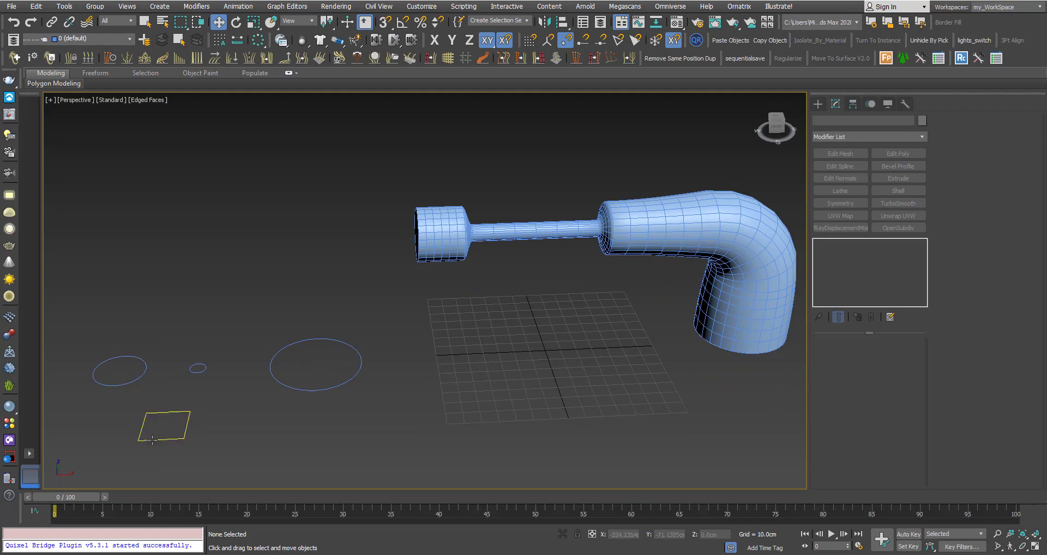
Reselect the loft and assign the rectangle as its cross-section at path position 20 percent
key("q")
left_click(560, 229)
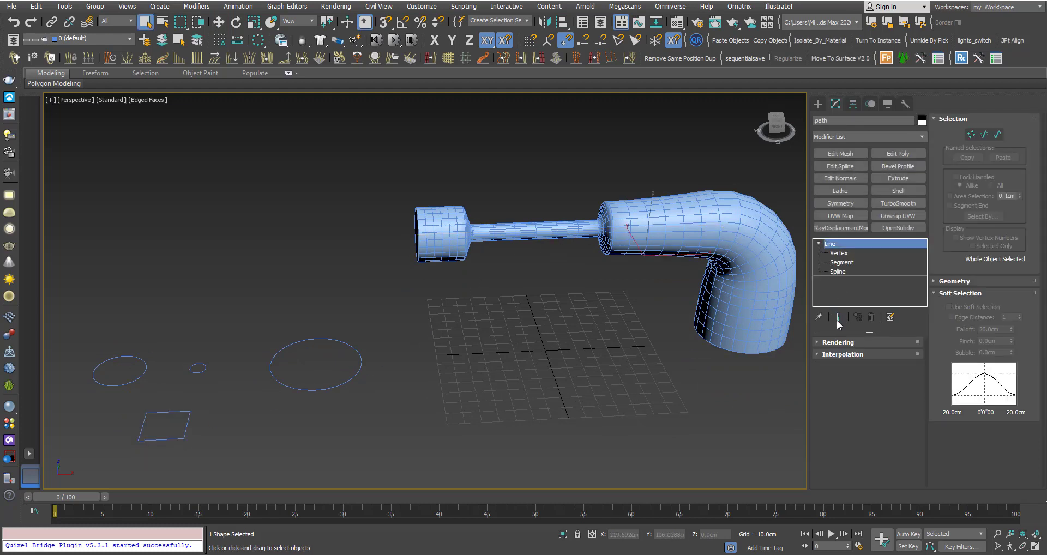
left_click(744, 242)
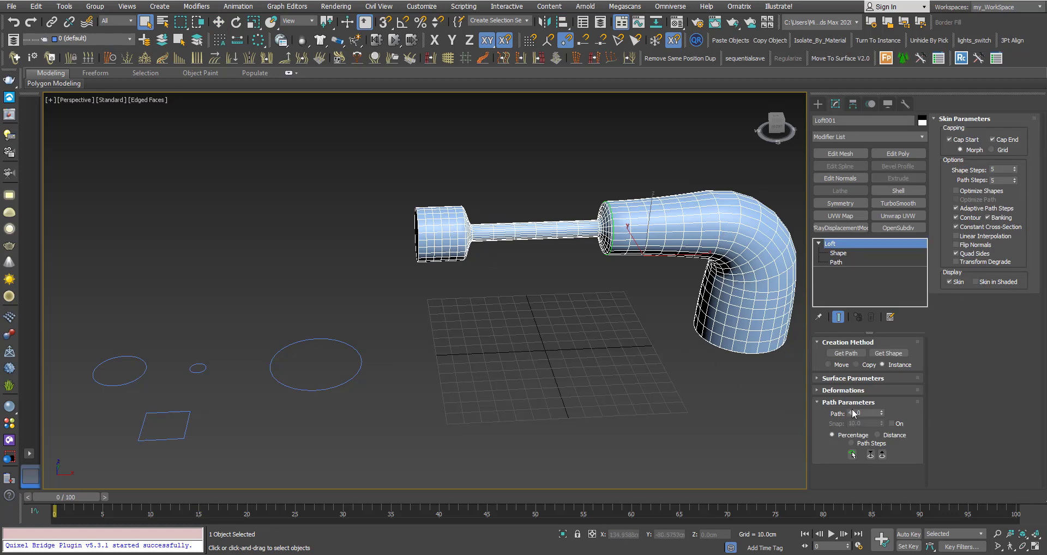
double_click(868, 413)
type("20")
key("Return")
left_click(888, 353)
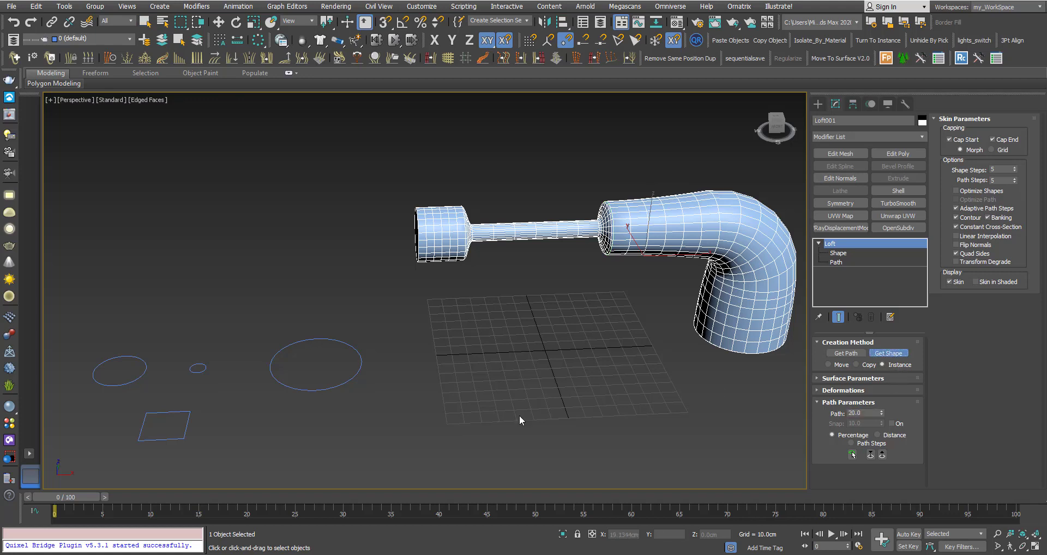
left_click(164, 437)
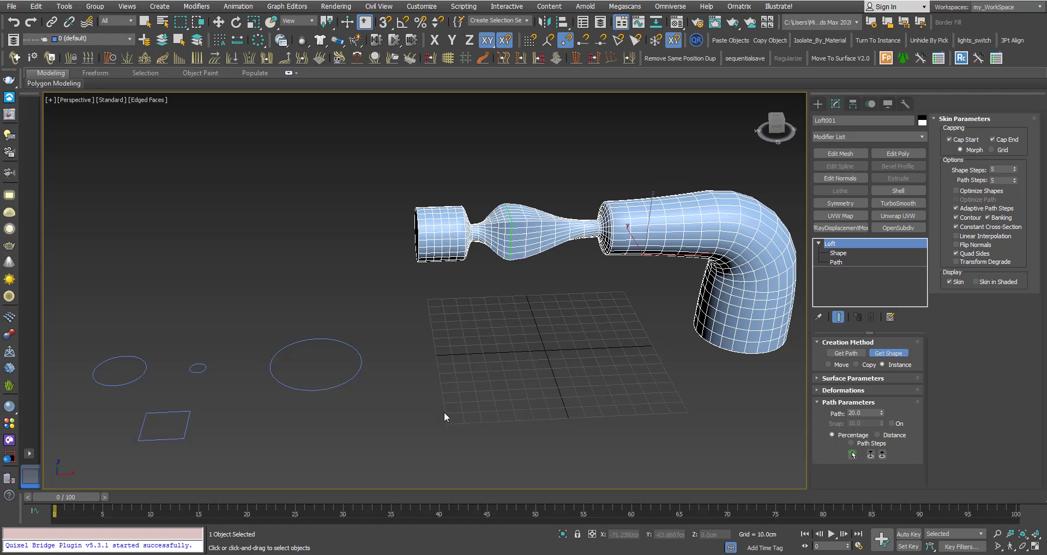
Assign the rectangle as the loft's cross-section at path position 35 percent and check the squared segment
left_click(857, 413)
type("35")
key("Return")
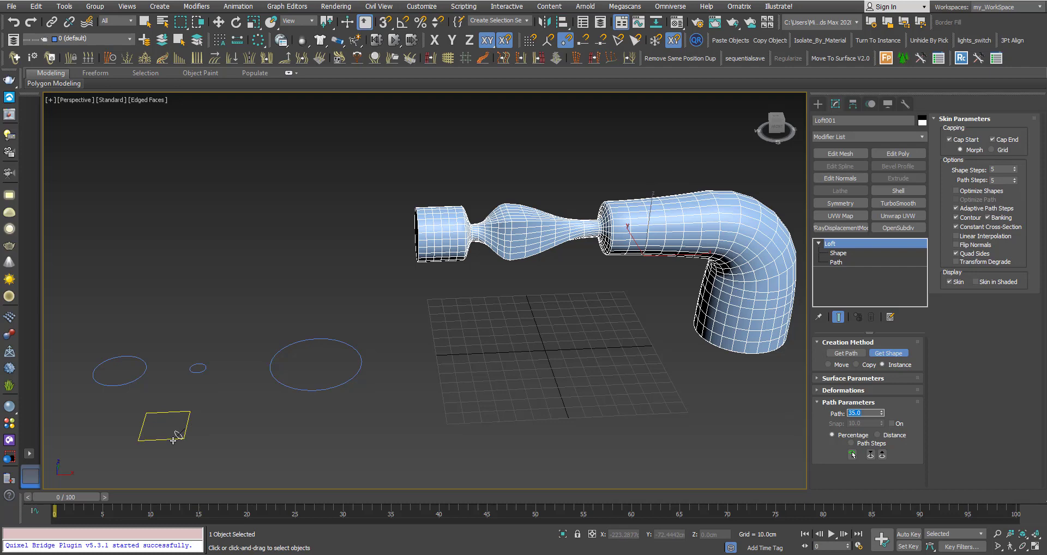
left_click(186, 430)
key("w")
scroll(538, 248, "up", 3)
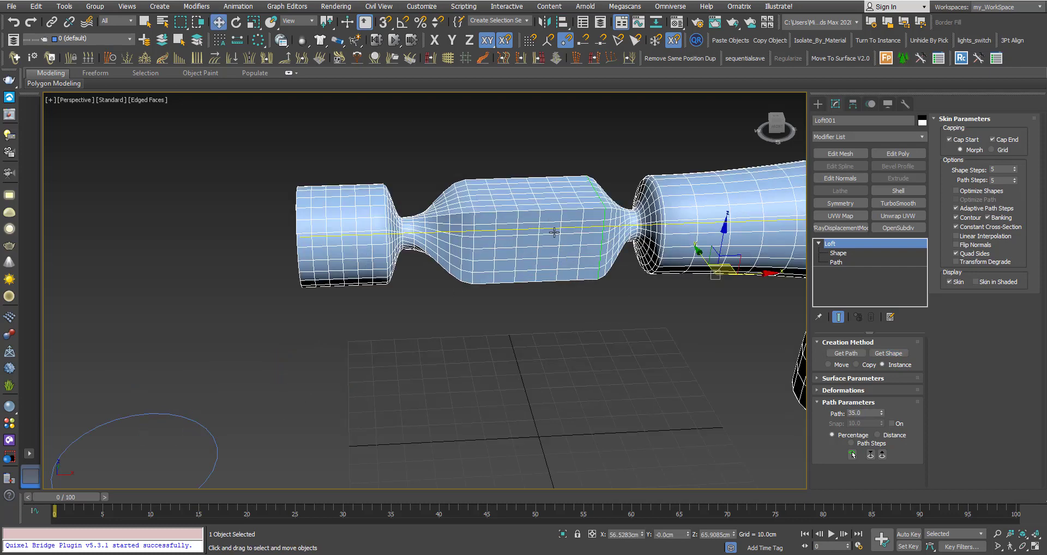
scroll(539, 248, "down", 2)
middle_click_drag(538, 248, 633, 314, "alt")
scroll(515, 327, "up", 2)
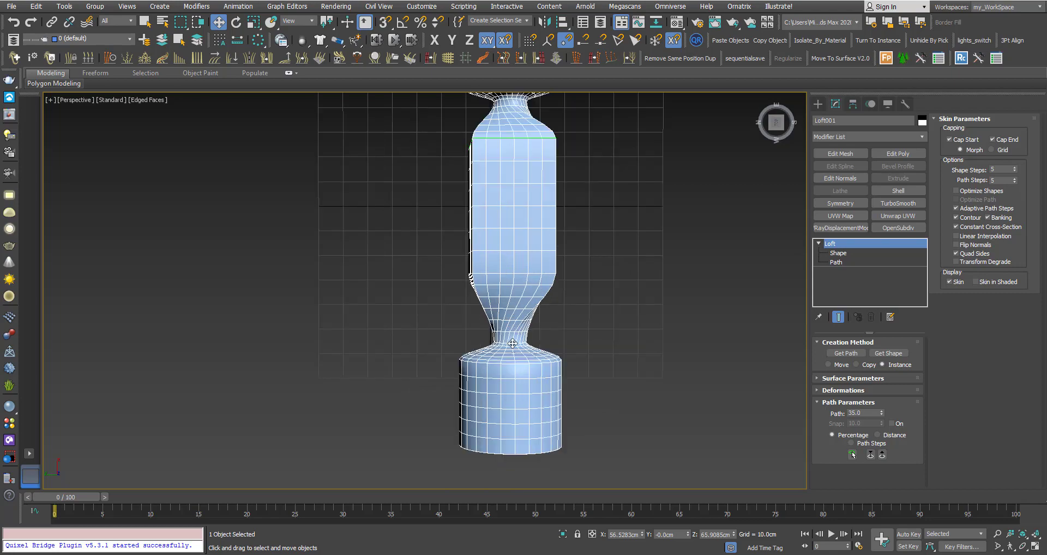
scroll(516, 338, "down", 2)
middle_click_drag(520, 348, 489, 282, "alt")
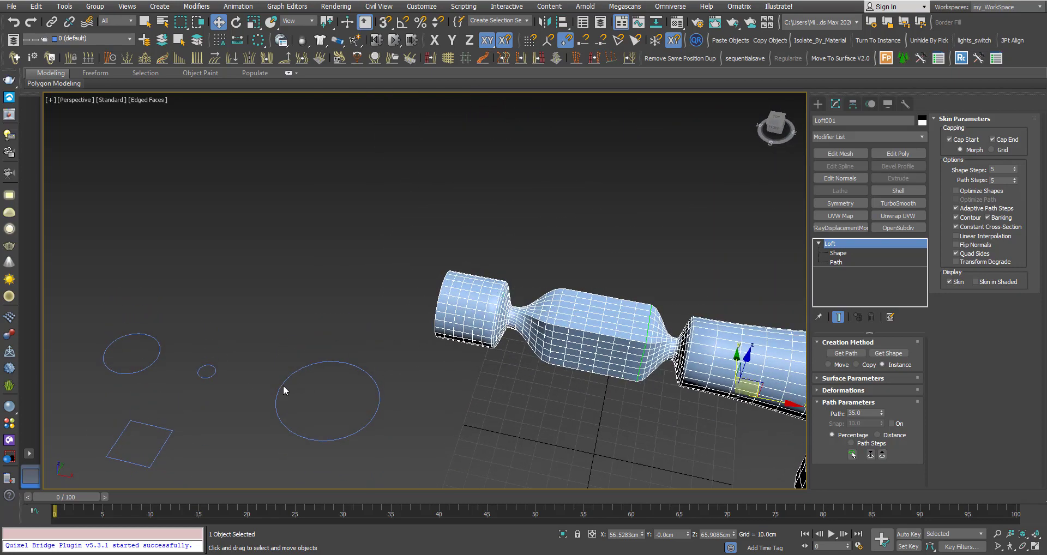
Add an Edit Spline modifier to the smallest circle and select its spline at the Spline sub-object level
left_click(208, 373)
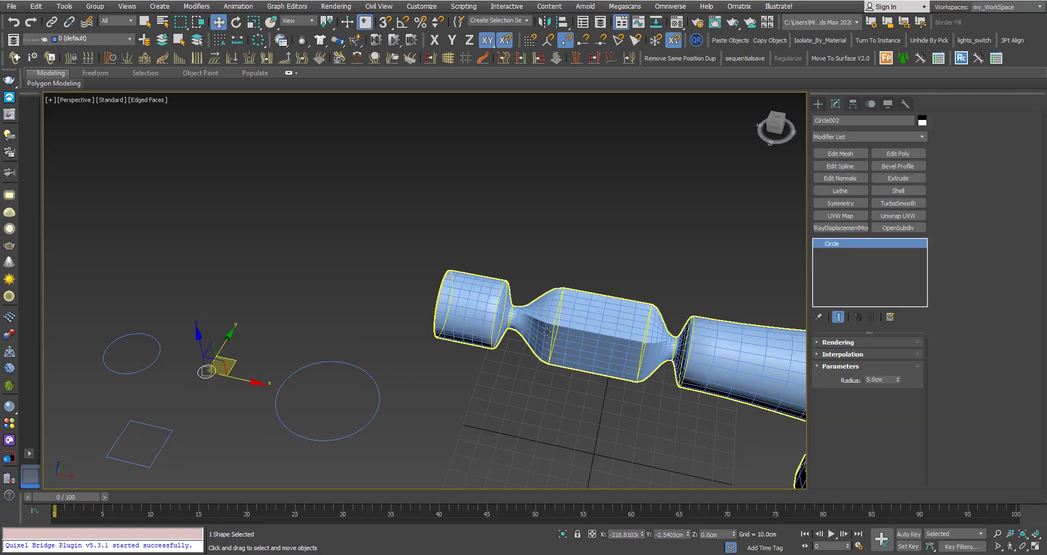
middle_click_drag(564, 346, 638, 299, "alt")
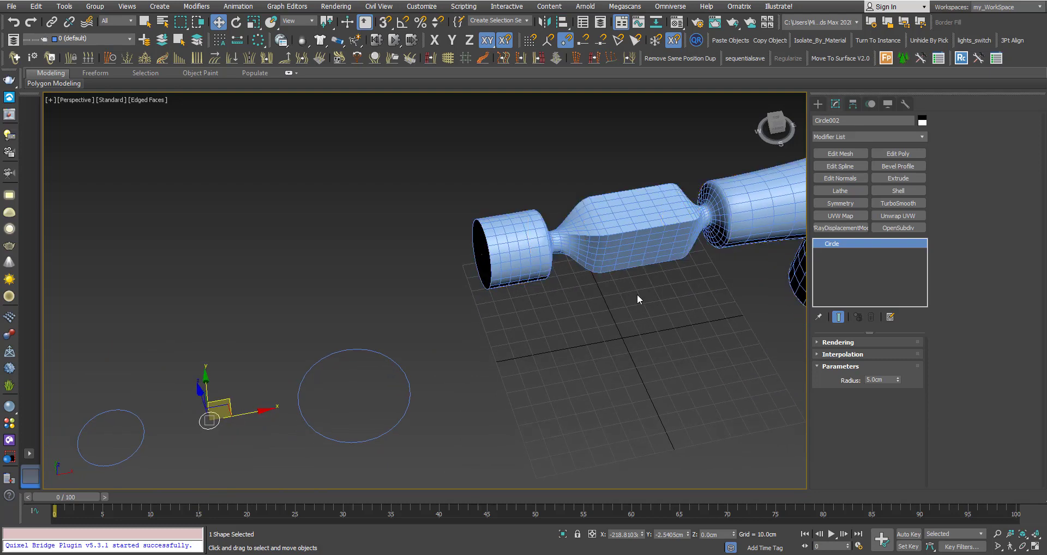
left_click(838, 167)
left_click(880, 357)
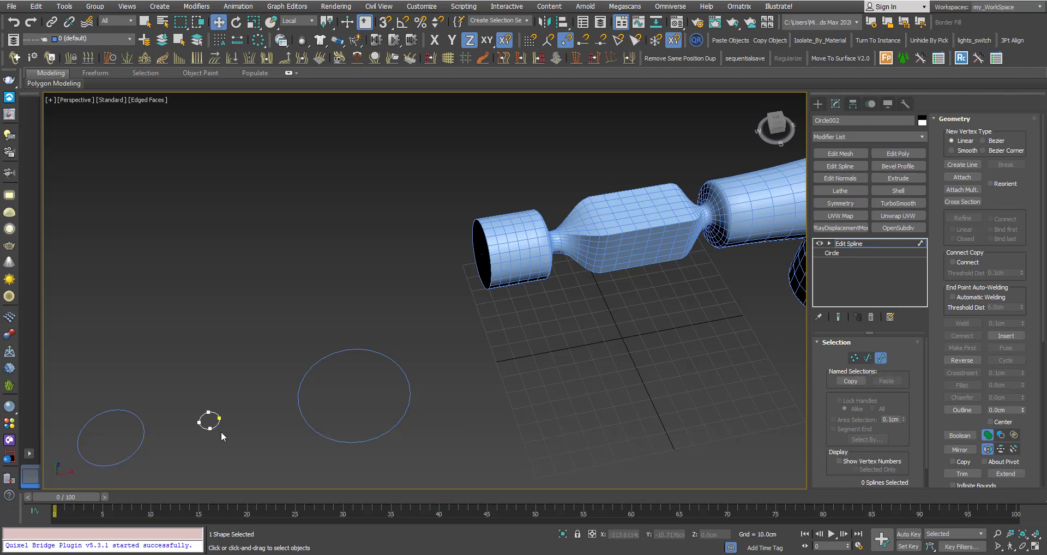
left_click(217, 425)
Rotate the small circle's spline about 41 degrees around its Z axis to straighten the loft's squared segment
middle_click_drag(229, 406, 439, 408)
key("e")
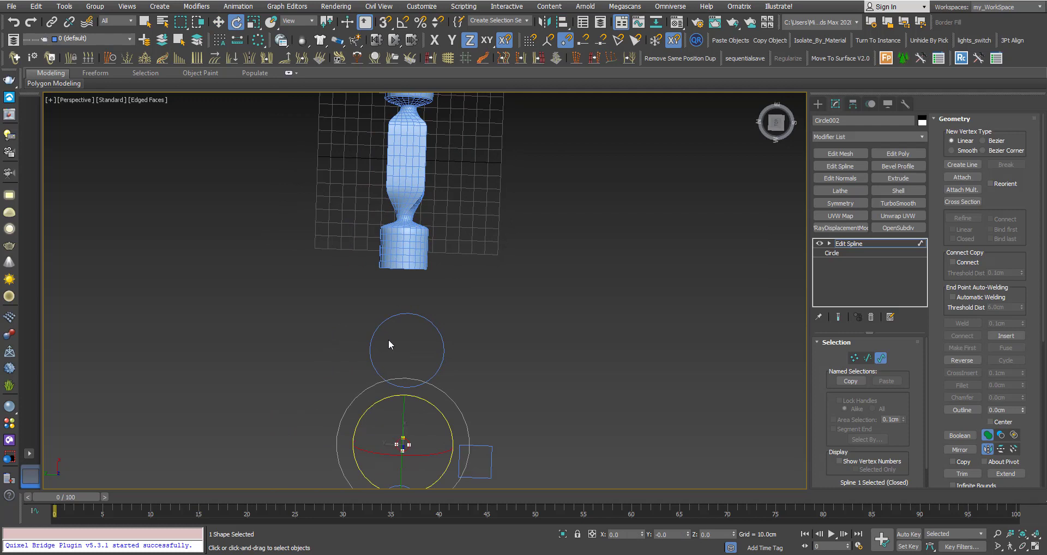
scroll(388, 344, "up", 4)
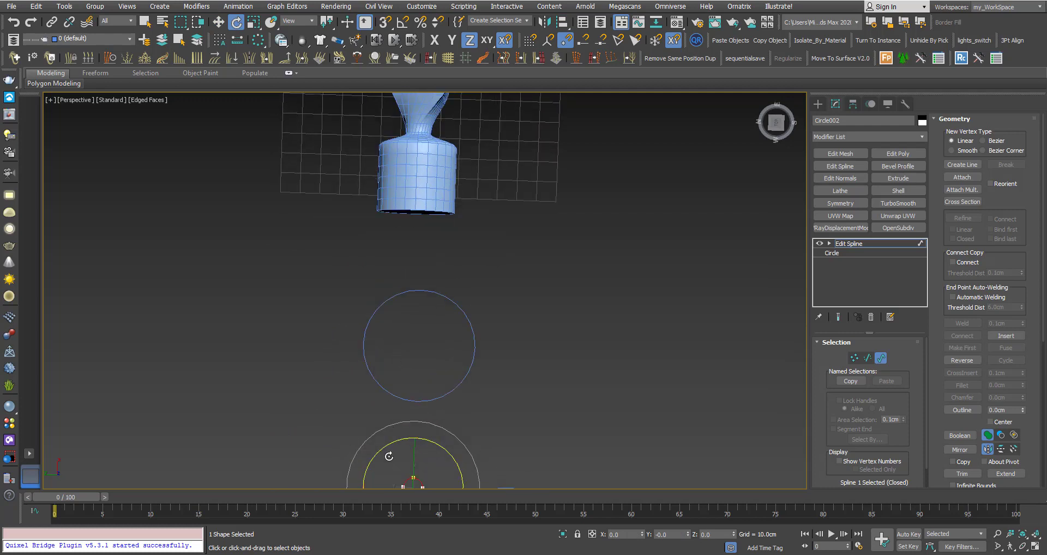
left_click_drag(384, 447, 349, 460)
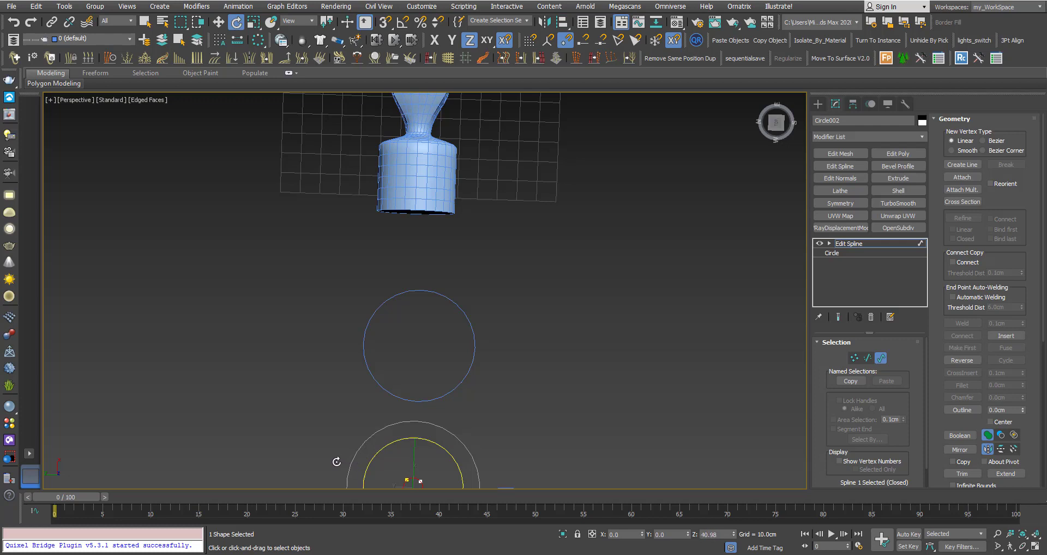
left_click_drag(339, 462, 334, 464)
left_click_drag(333, 463, 333, 462)
Examine the loft's squared segment and necks up close and from several angles, and clear the selection
middle_click_drag(393, 409, 355, 380, "alt")
scroll(493, 283, "up", 10)
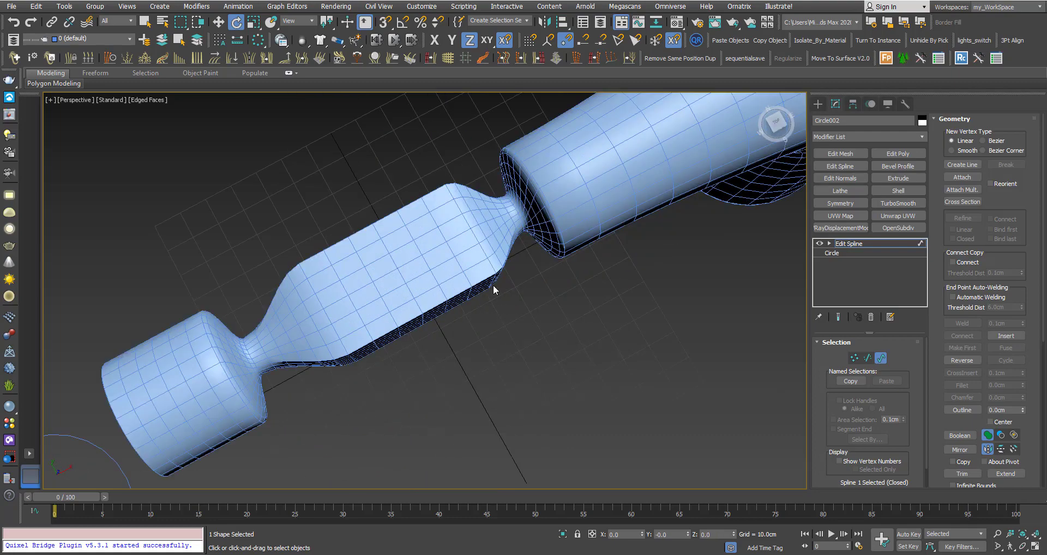
scroll(493, 276, "down", 15)
middle_click_drag(493, 275, 447, 191, "alt")
scroll(447, 192, "down", 5)
scroll(440, 287, "up", 3)
middle_click_drag(439, 286, 501, 256, "alt")
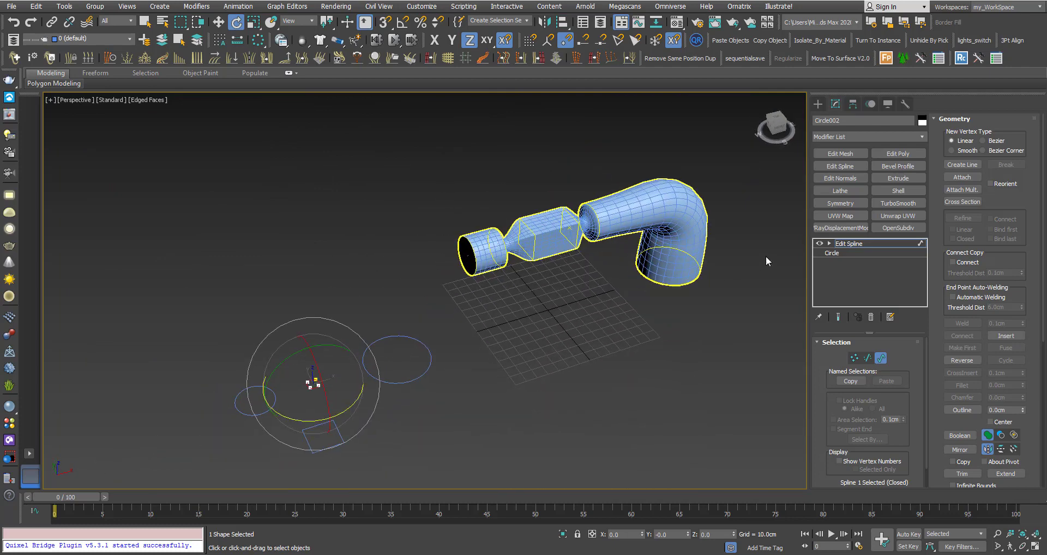
left_click(682, 330)
scroll(391, 364, "up", 4)
scroll(381, 367, "down", 6)
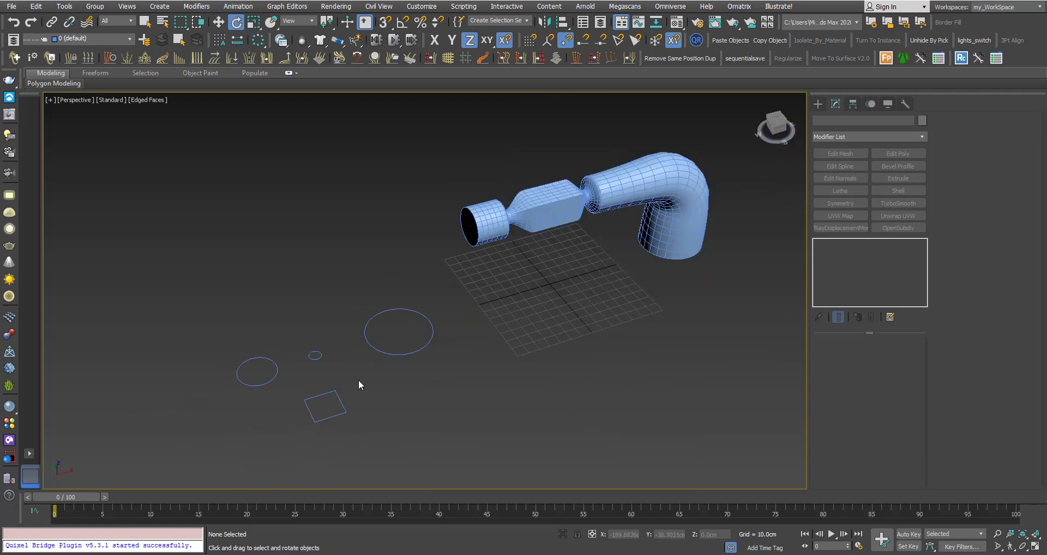
Round the rectangle's corners slightly with its corner radius and check the loft's squared segment without edged faces
key("q")
left_click(331, 419)
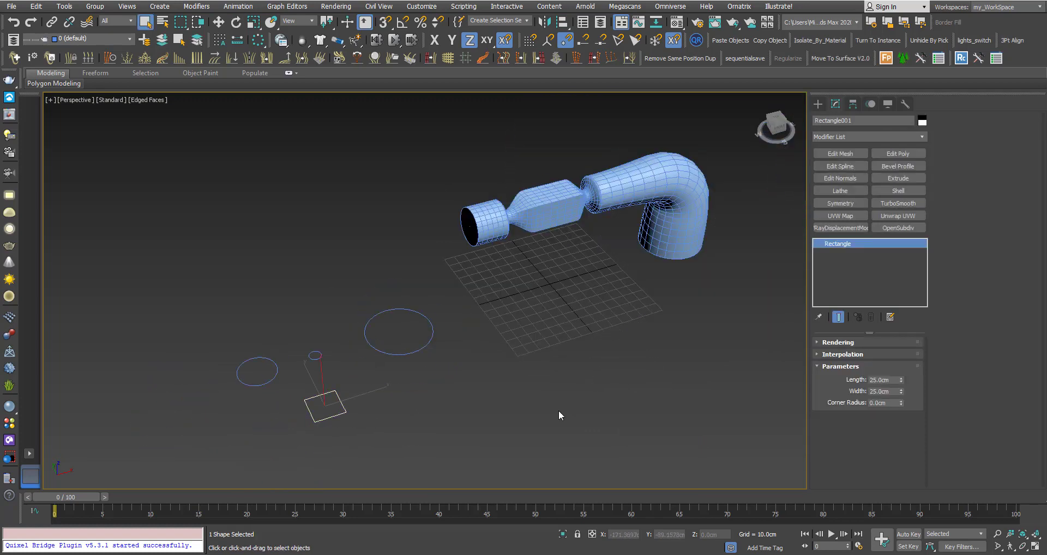
scroll(540, 262, "up", 4)
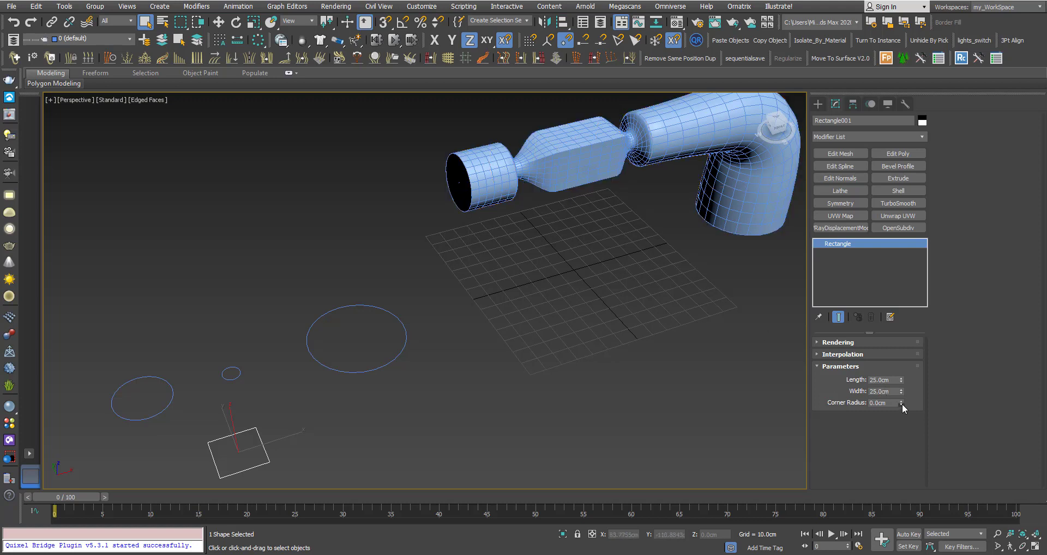
left_click_drag(902, 403, 894, 296)
left_click(665, 277)
key("F4")
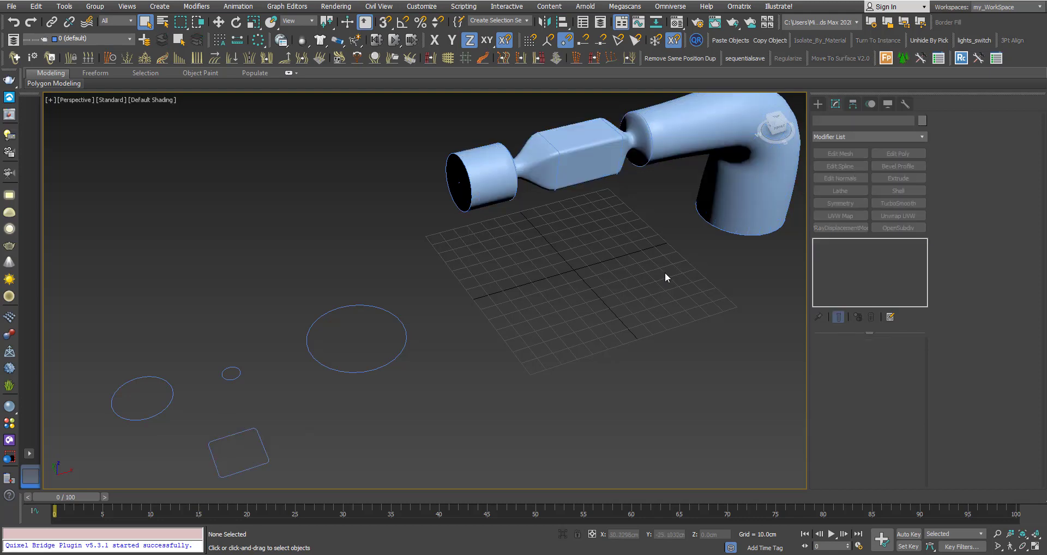
scroll(457, 254, "up", 6)
middle_click_drag(456, 254, 508, 229, "alt")
scroll(507, 229, "up", 4)
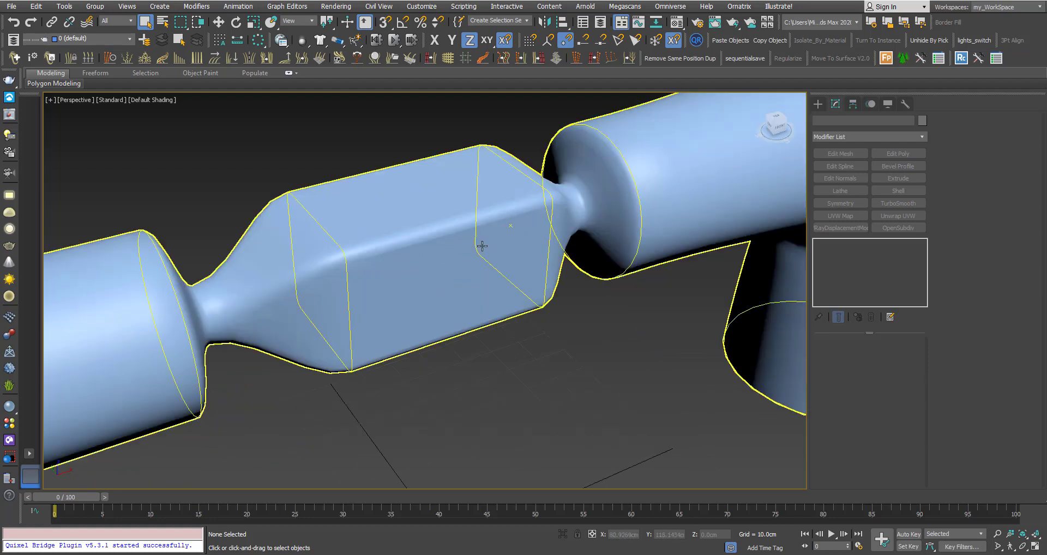
Select the loft, display edged faces, and set both its shape steps and path steps to 10
left_click(480, 242)
scroll(485, 255, "down", 2)
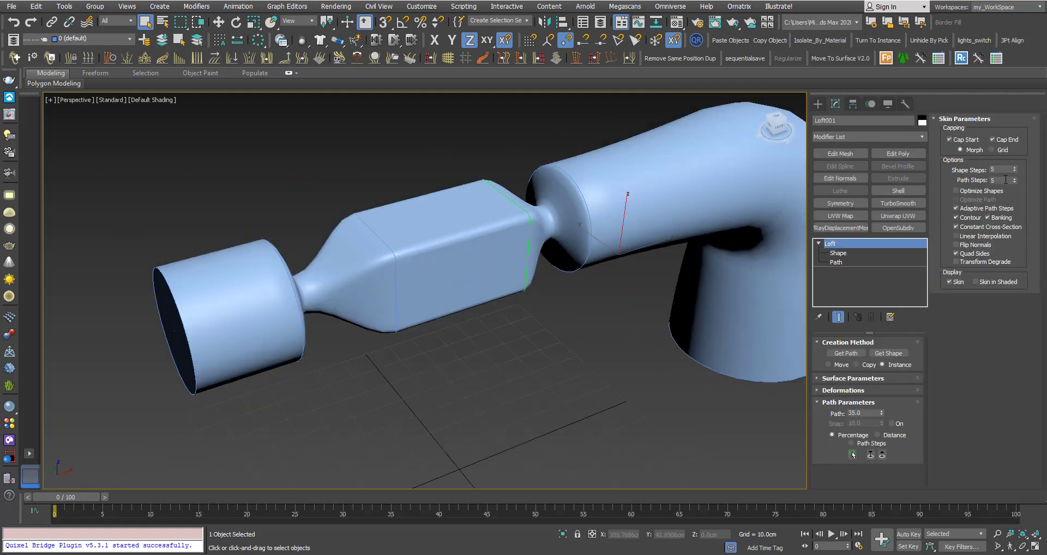
double_click(993, 170)
key("F4")
middle_click_drag(653, 269, 607, 287)
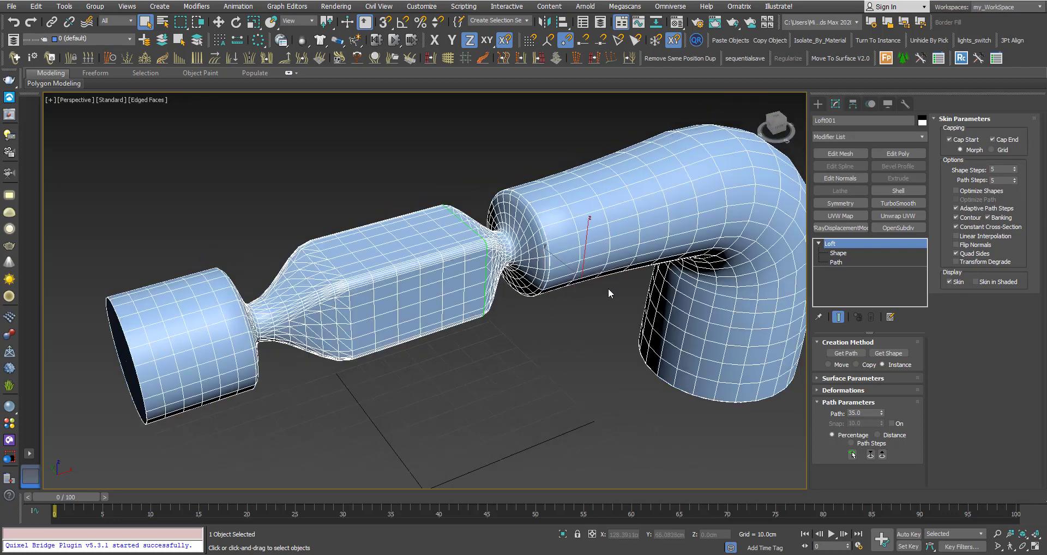
double_click(998, 169)
key("Tab")
type("10")
key("Return")
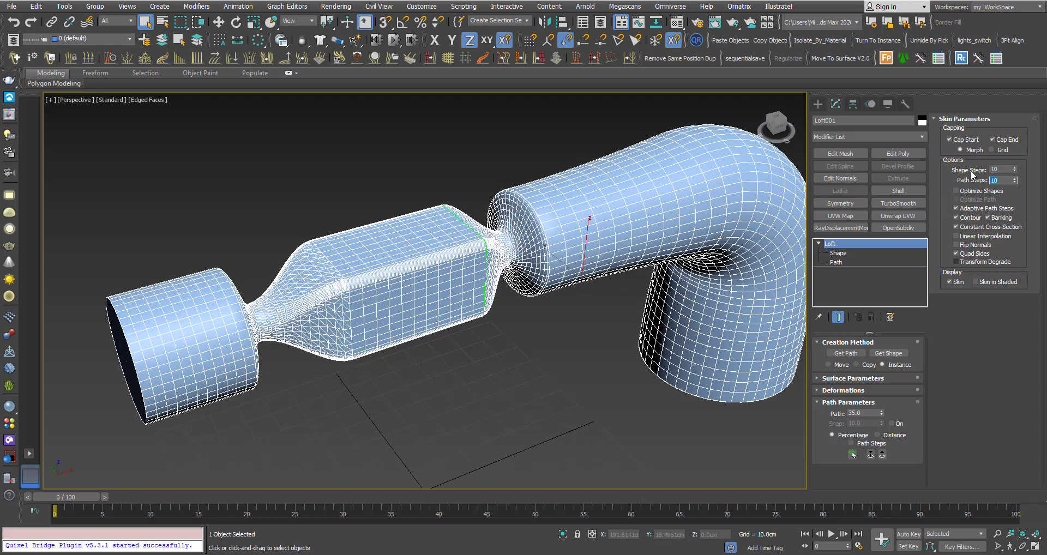
Deselect the loft, hide edged faces, and examine the smoothed shape from several angles and distances
left_click(532, 362)
key("F4")
scroll(418, 318, "down", 2)
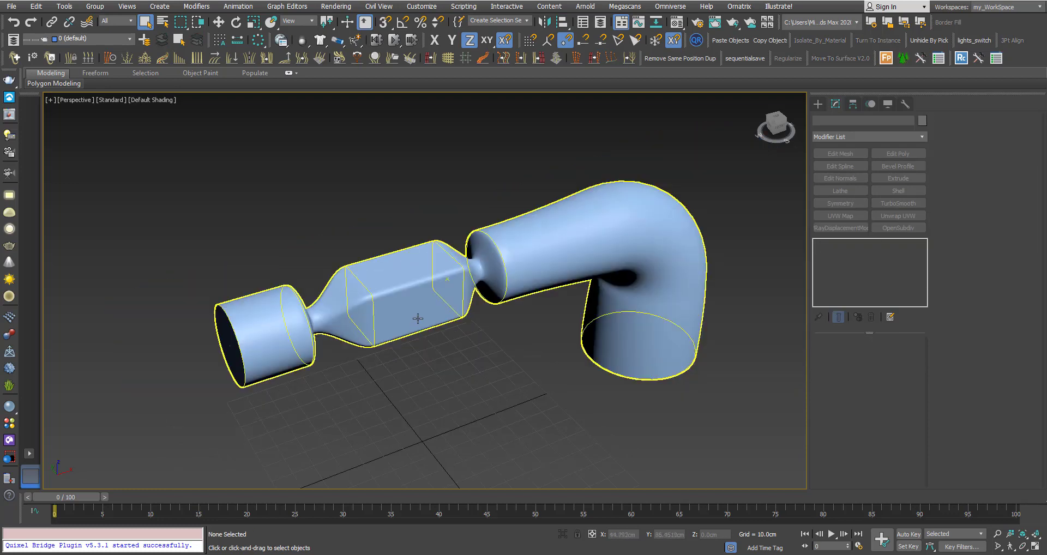
middle_click_drag(418, 318, 492, 236, "alt")
scroll(409, 291, "down", 3)
scroll(490, 251, "up", 2)
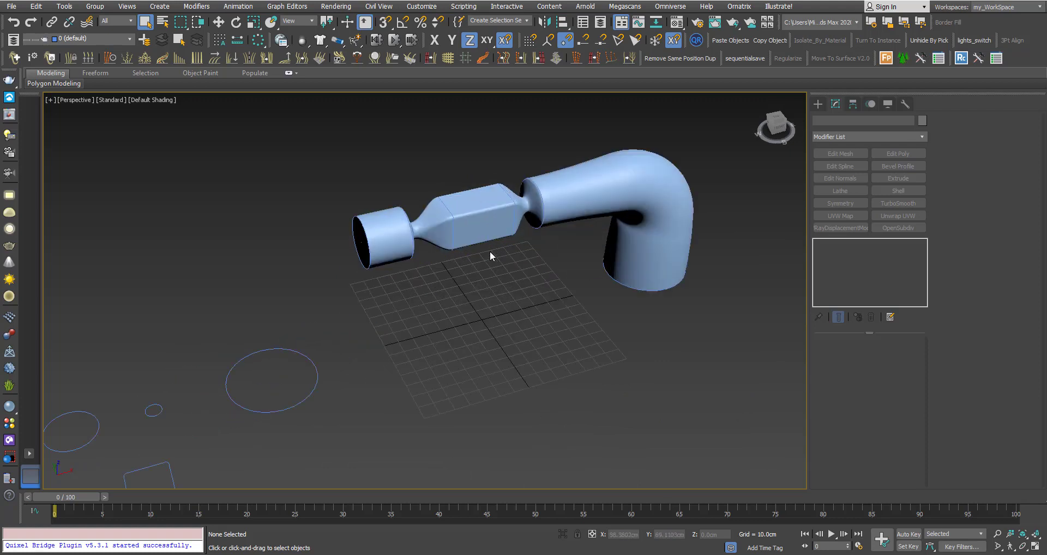
scroll(420, 287, "down", 2)
middle_click_drag(425, 292, 390, 305)
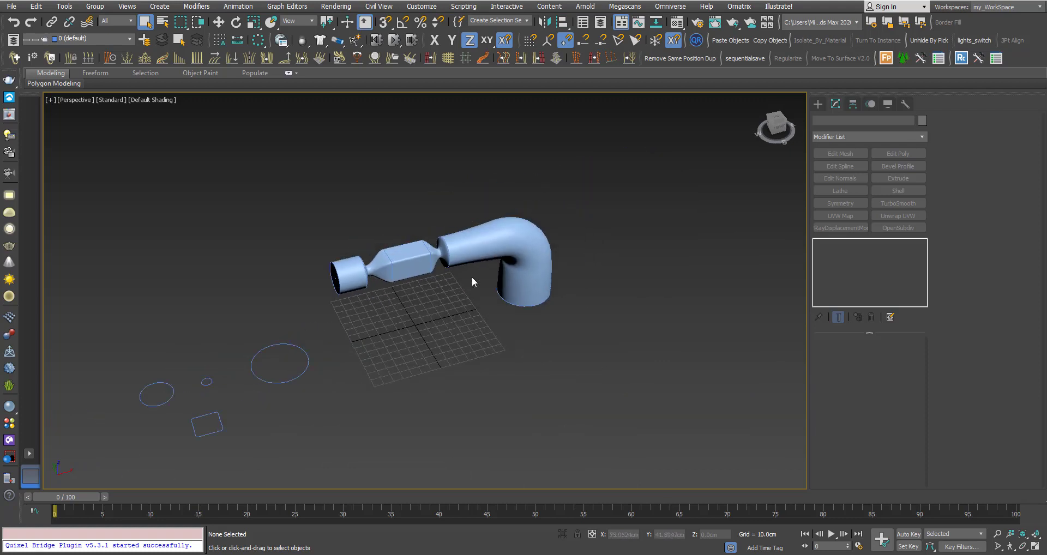
Reselect the loft, display edged faces, and open its Scale deformation curve
left_click(489, 235)
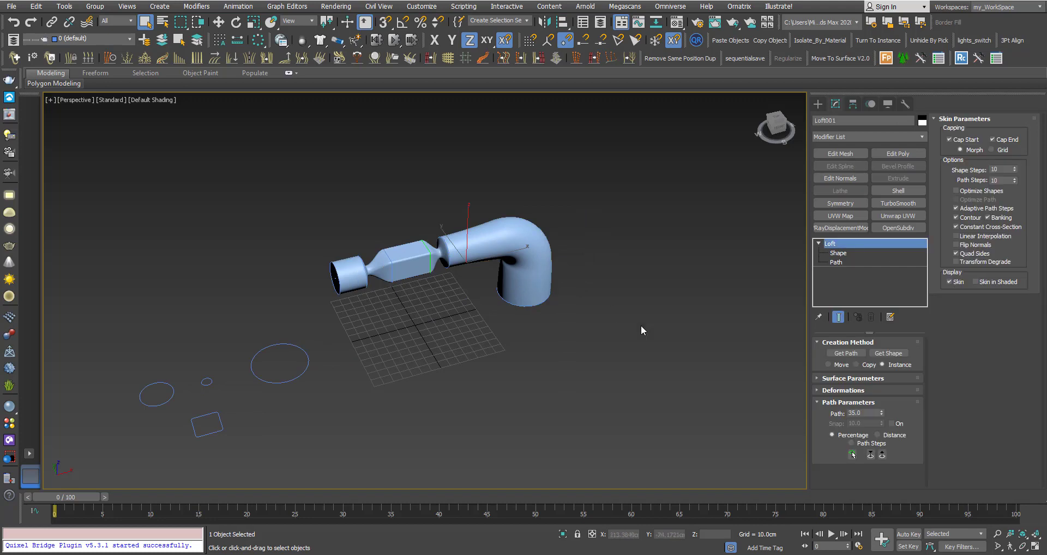
left_click(816, 392)
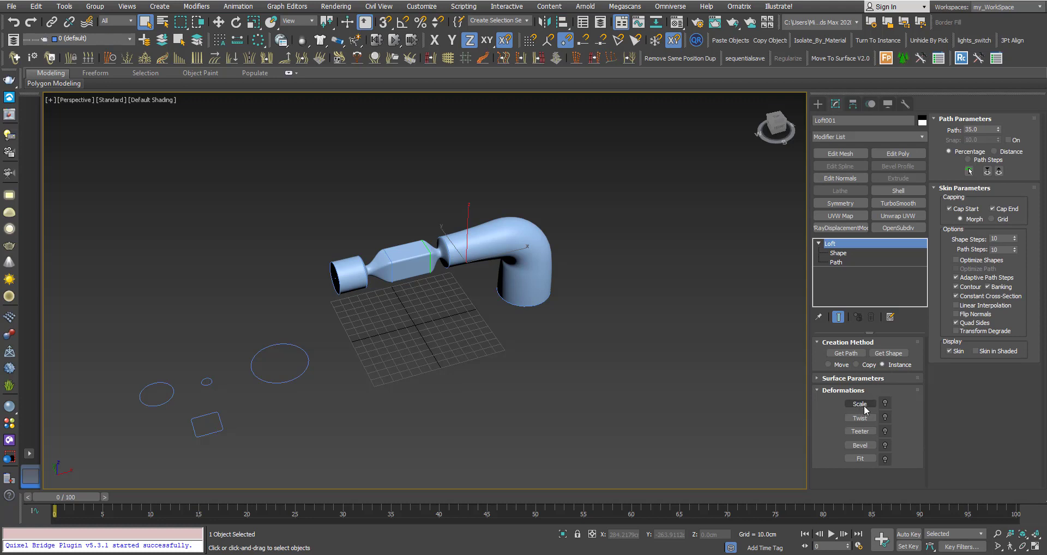
middle_click_drag(531, 267, 524, 272)
key("F4")
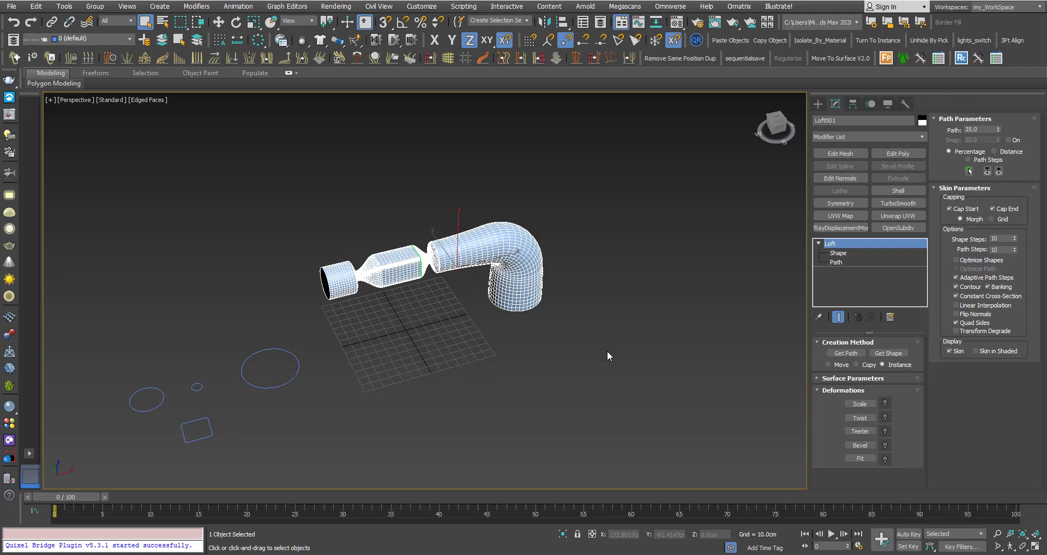
left_click(859, 406)
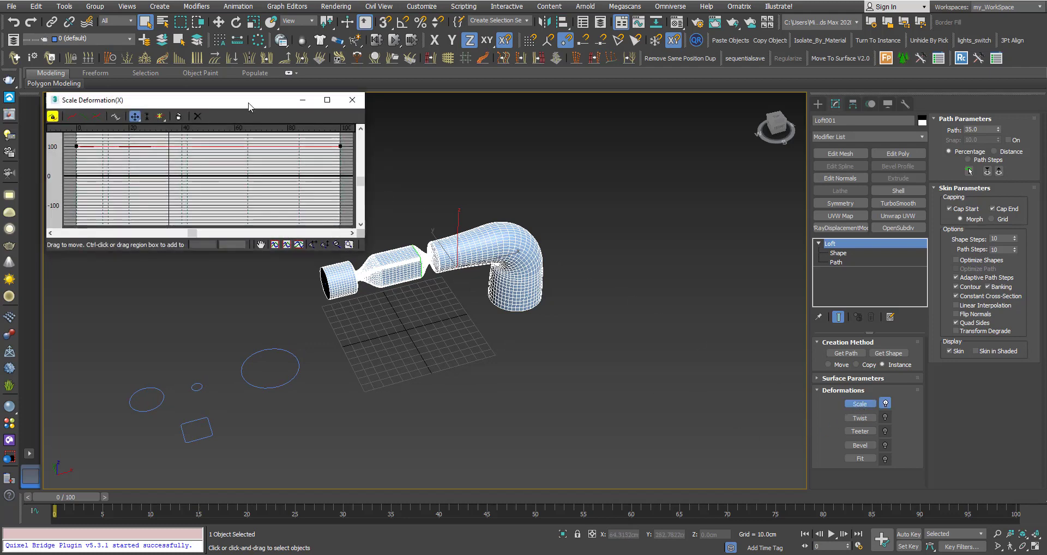
Enlarge the Scale Deformation window and place it beside the loft, with the range up to 200 in view
left_click_drag(261, 107, 773, 120)
middle_click_drag(413, 271, 382, 254)
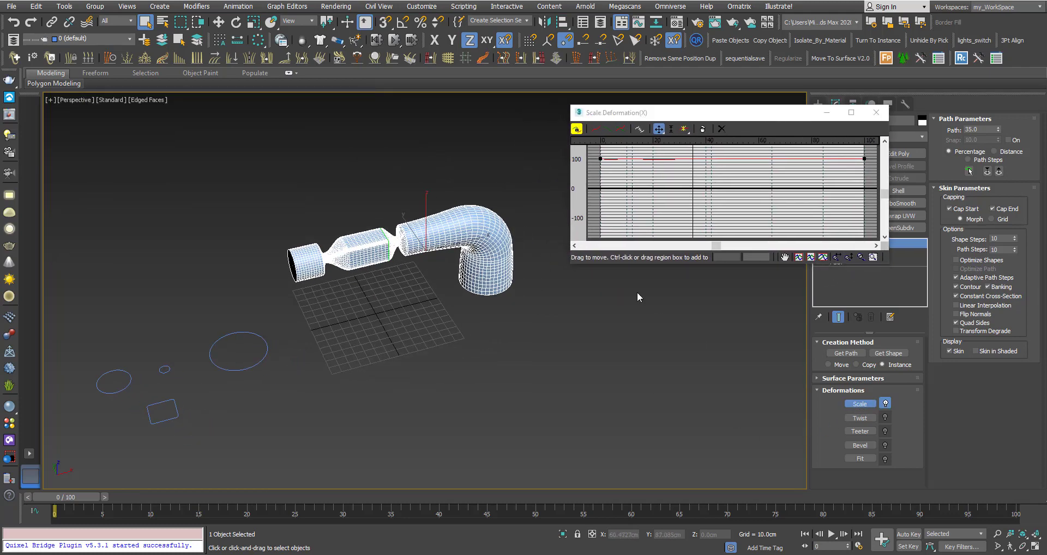
left_click_drag(887, 264, 1019, 357)
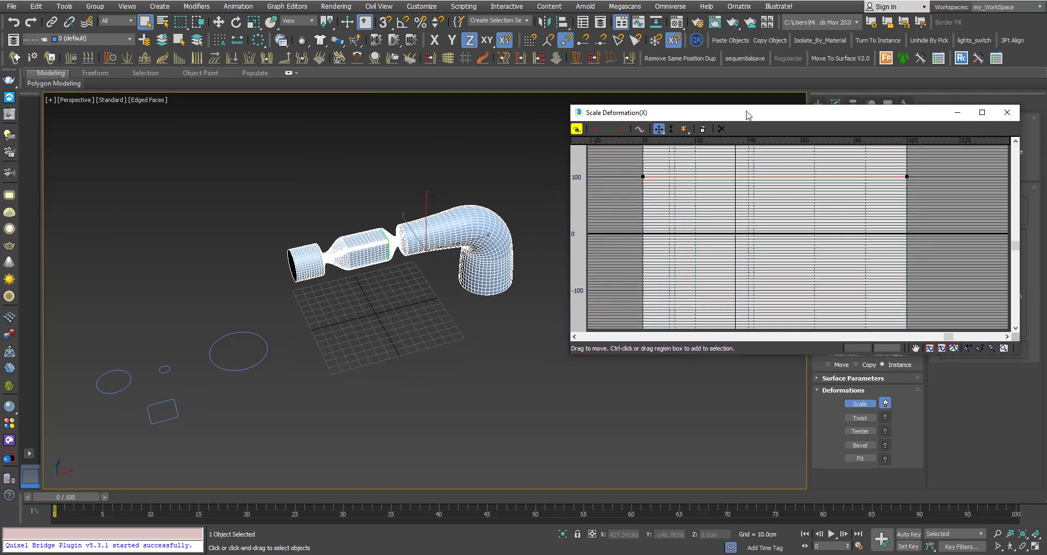
left_click_drag(745, 108, 742, 53)
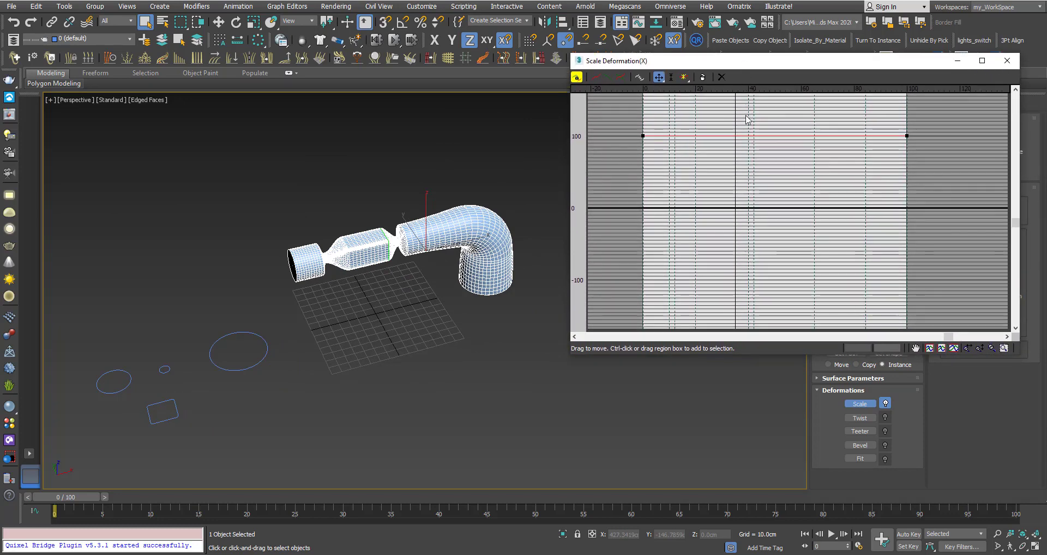
left_click_drag(1015, 222, 1015, 193)
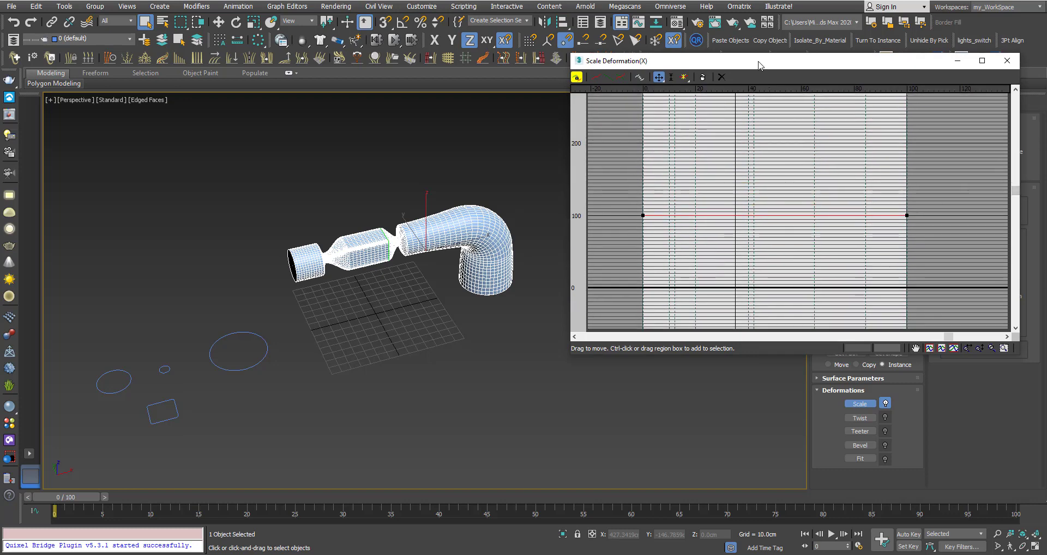
left_click_drag(757, 61, 741, 40)
Select the scale curve's control point at path position 100 and examine the corresponding end of the loft
middle_click_drag(441, 211, 441, 225)
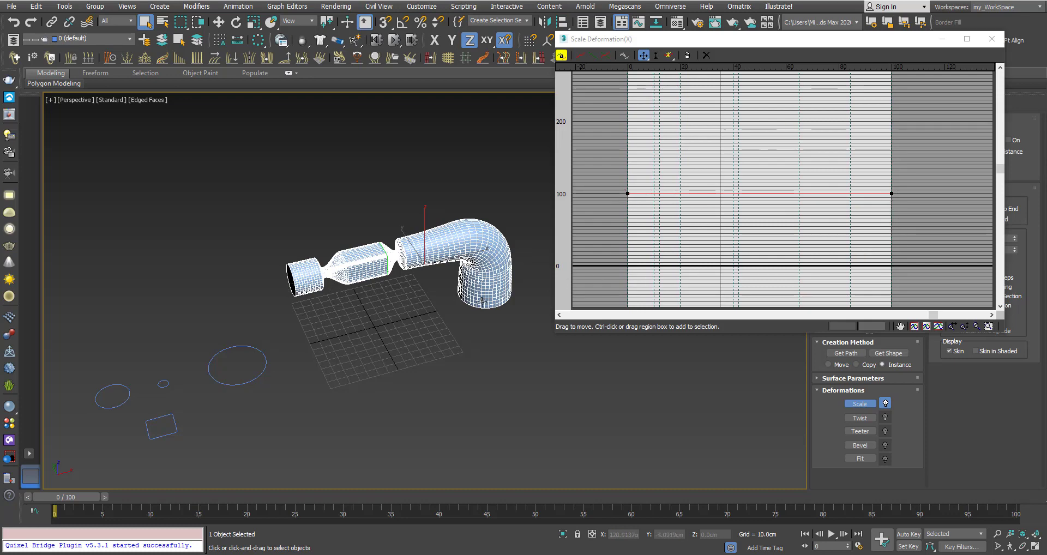
mouse_move(481, 301)
middle_mouse_down("alt")
mouse_move(474, 295)
mouse_move(486, 320)
middle_mouse_up("alt")
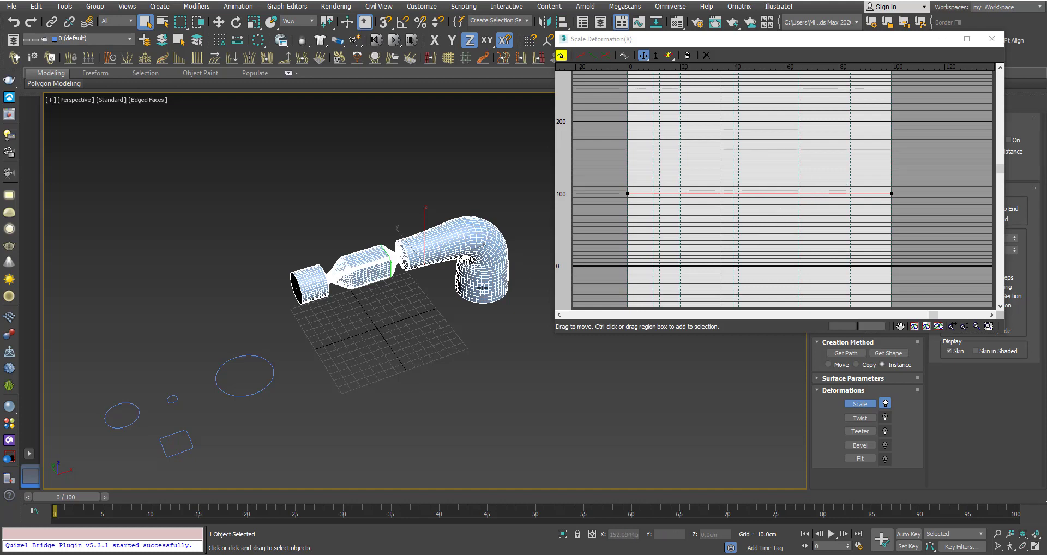
middle_click_drag(360, 272, 334, 259, "alt")
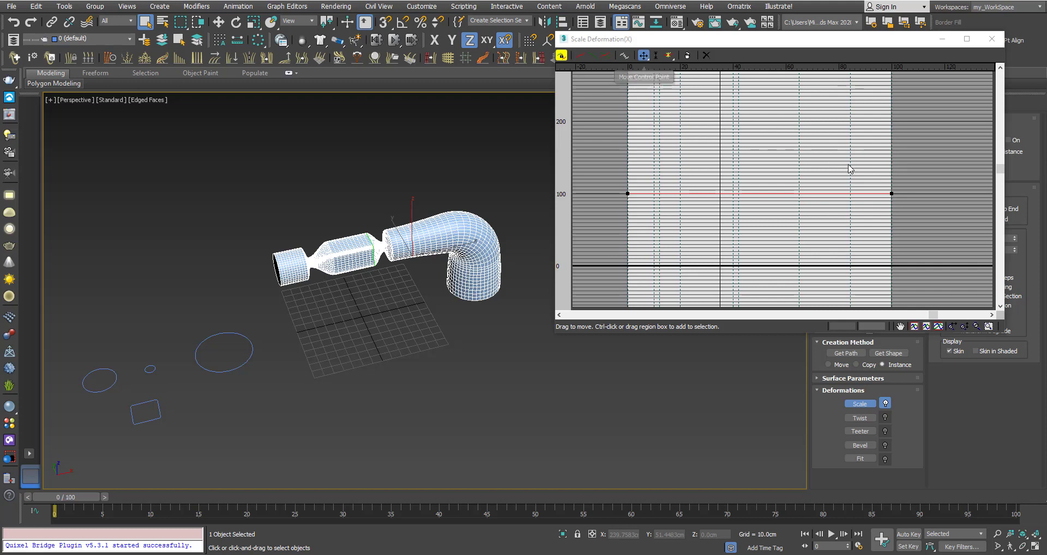
left_click(891, 194)
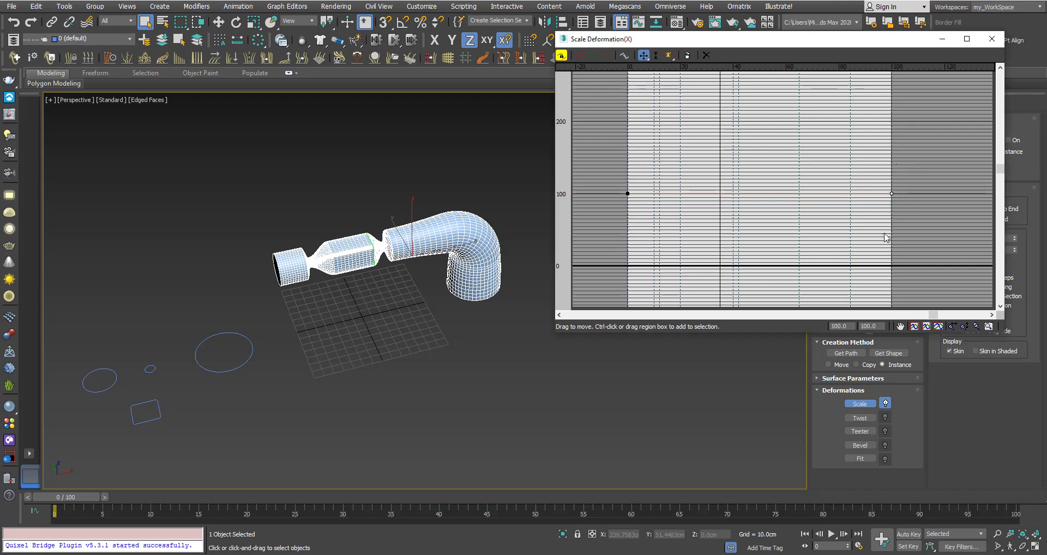
left_click(852, 326)
middle_click_drag(478, 293, 496, 330, "alt")
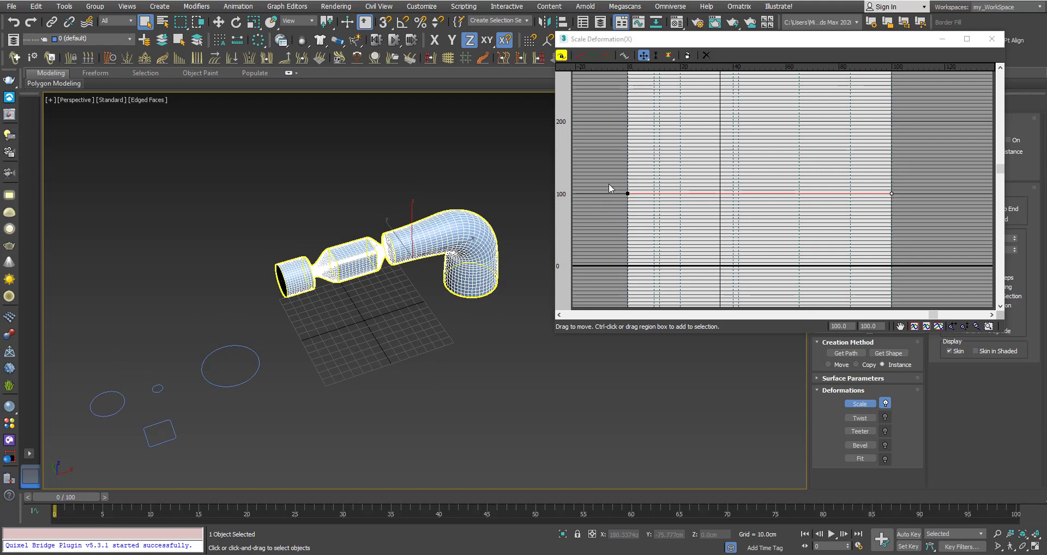
Select the scale curve's control point at path position 0, matching the loft's starting end
left_click_drag(610, 180, 666, 235)
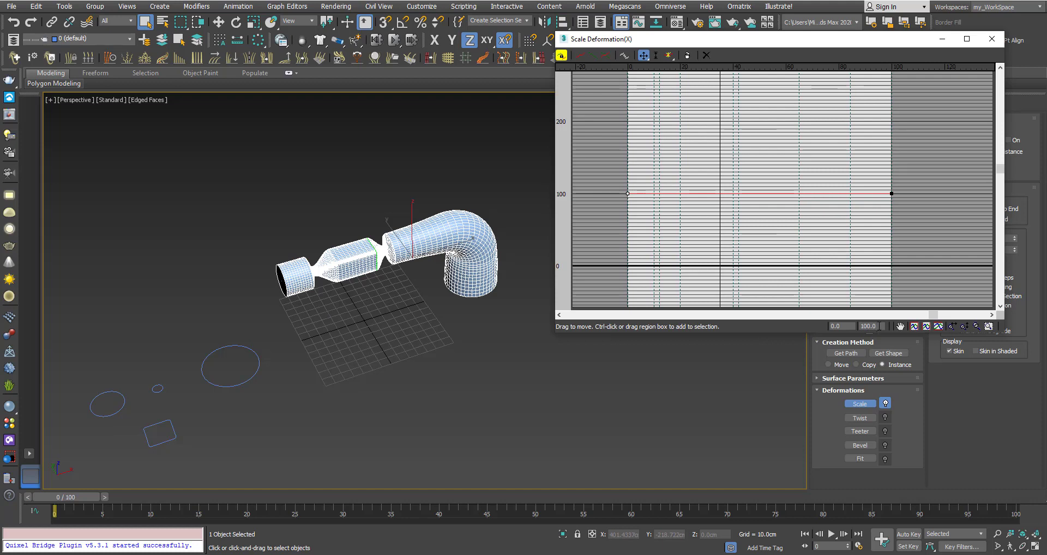
middle_click_drag(430, 239, 411, 239)
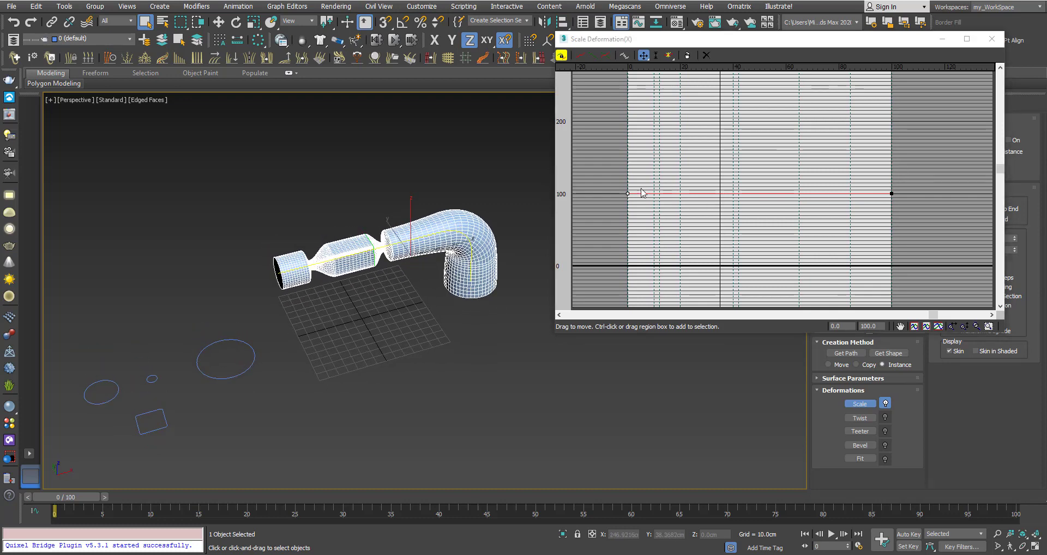
left_click(646, 208)
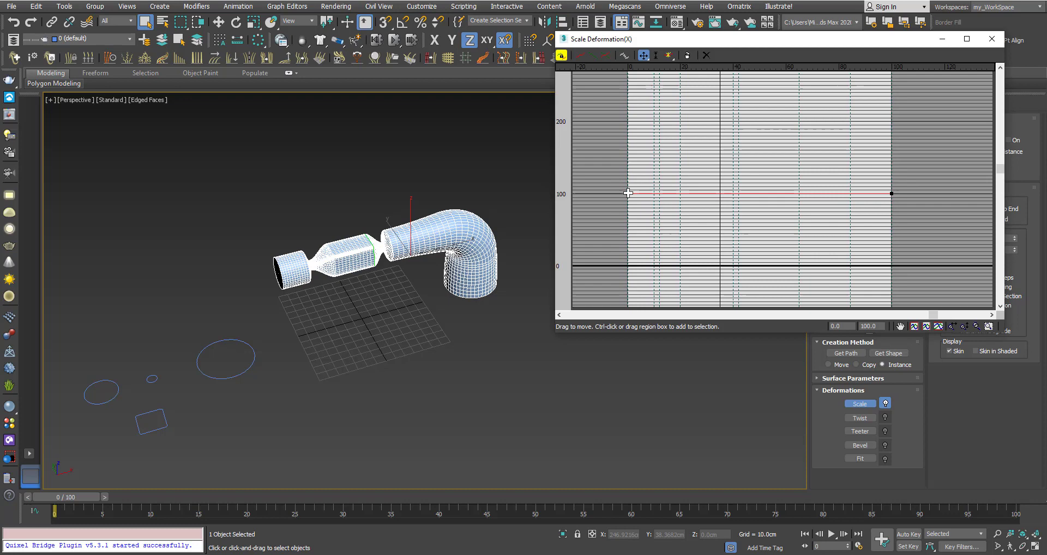
Lower the scale curve's control point at path position 0 to about 68, and further to about 36
left_click_drag(628, 194, 627, 216)
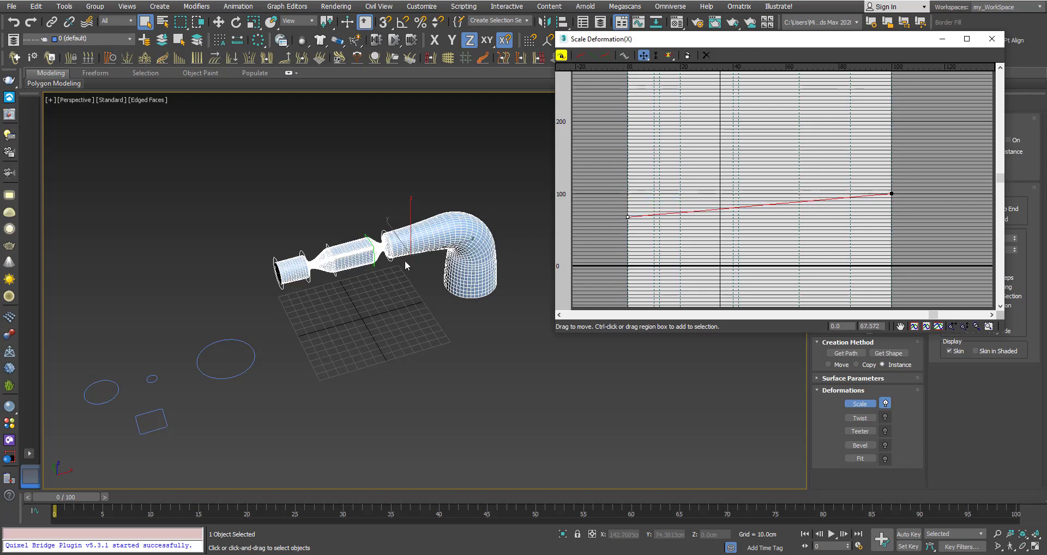
middle_click_drag(324, 252, 335, 262, "alt")
scroll(334, 262, "up", 3)
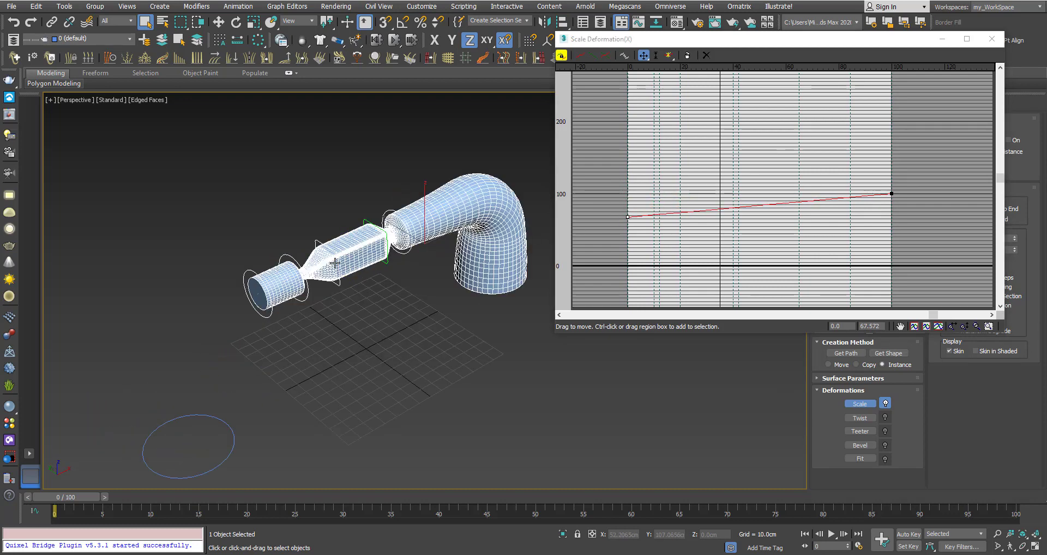
middle_click_drag(262, 255, 254, 257, "alt")
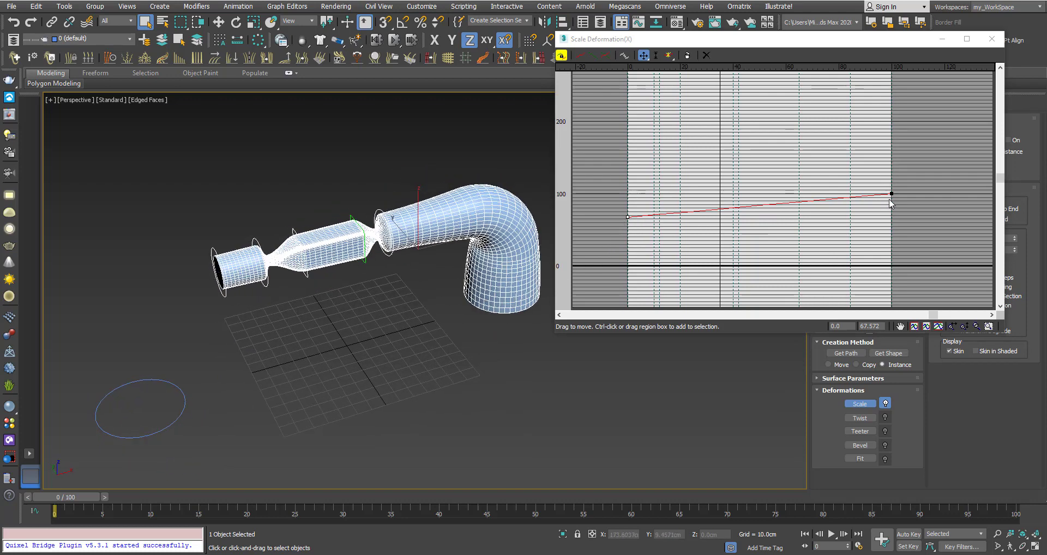
left_click_drag(628, 217, 624, 240)
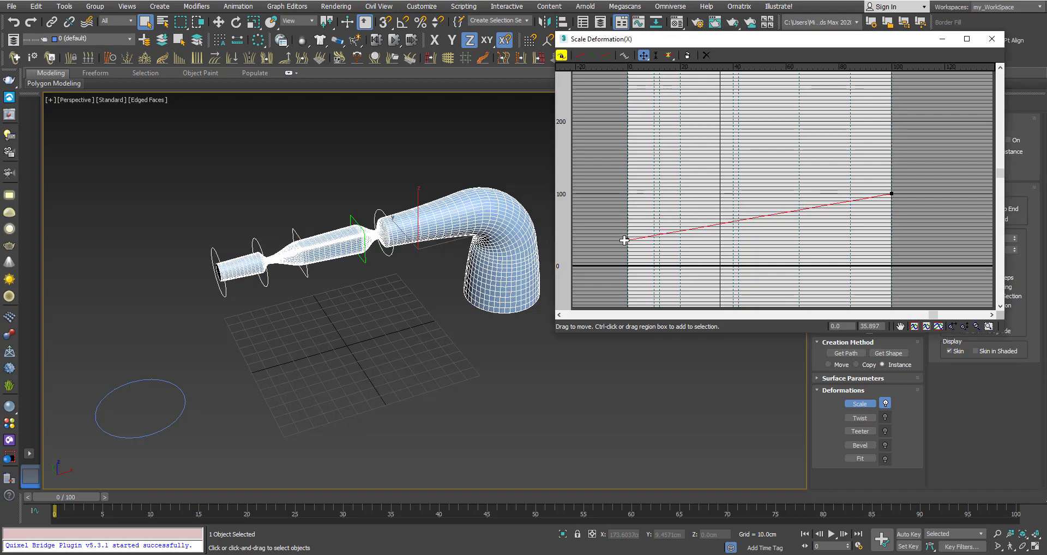
Restore the control point at path position 0 to a scale value of 100
double_click(880, 326)
type("100")
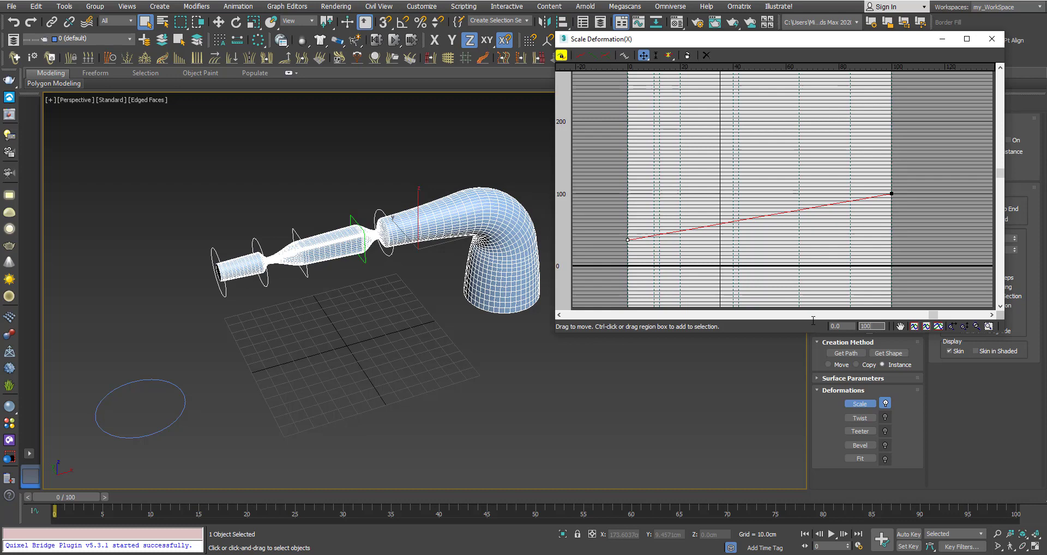
key("Return")
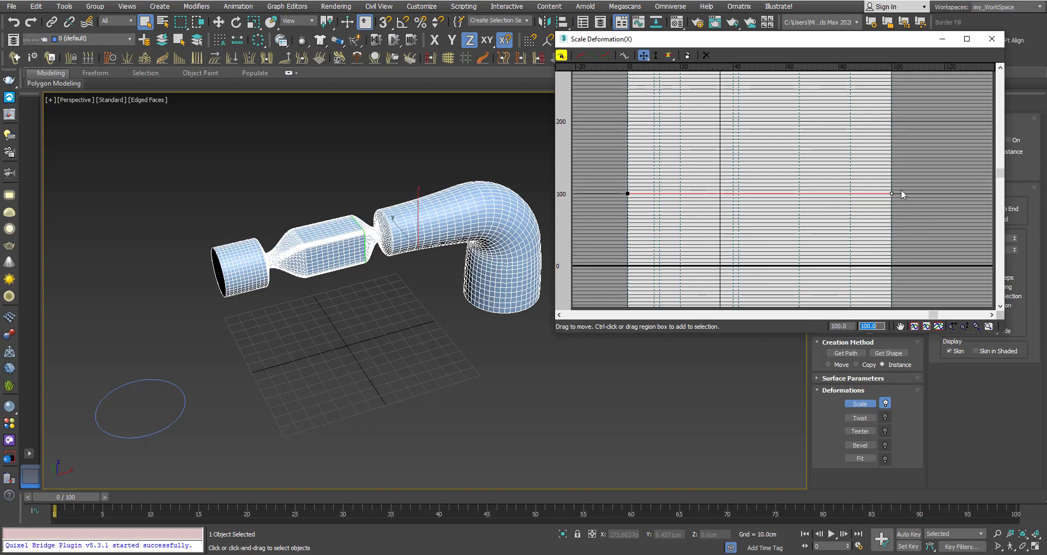
Try the control point at path position 100 at scales of about 46 and 116, and restore it to 100
left_click_drag(893, 193, 896, 232)
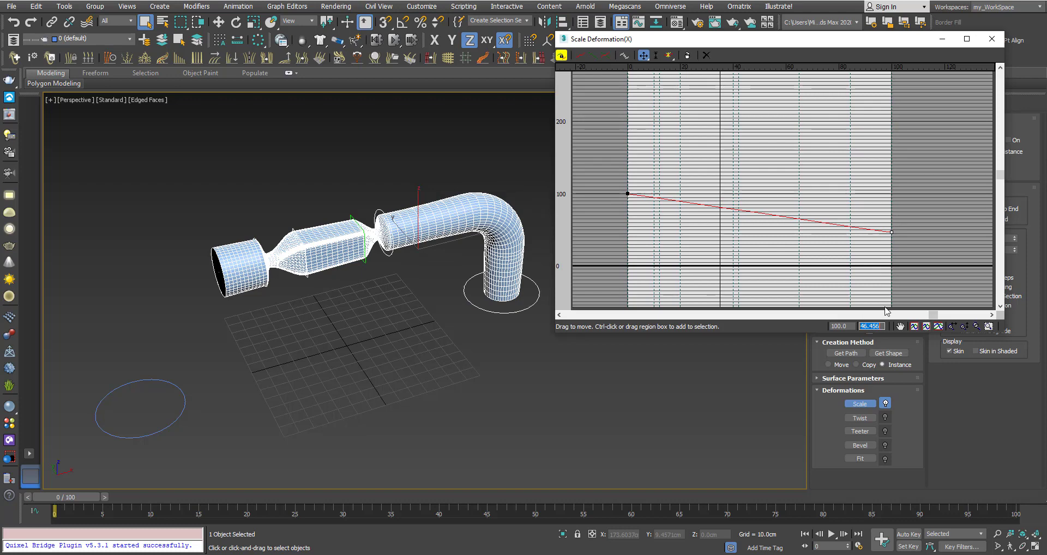
left_click_drag(893, 232, 894, 182)
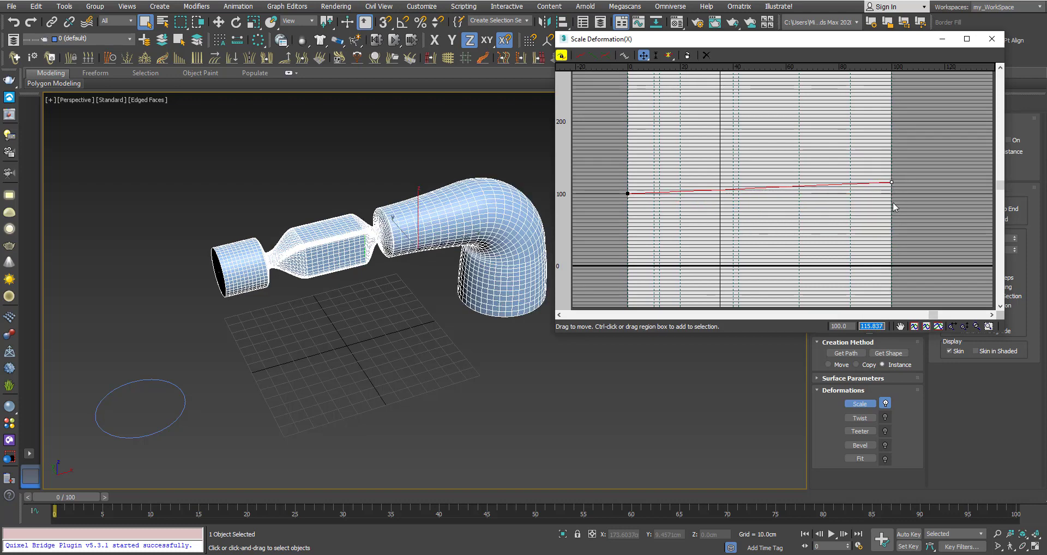
type("100")
key("Return")
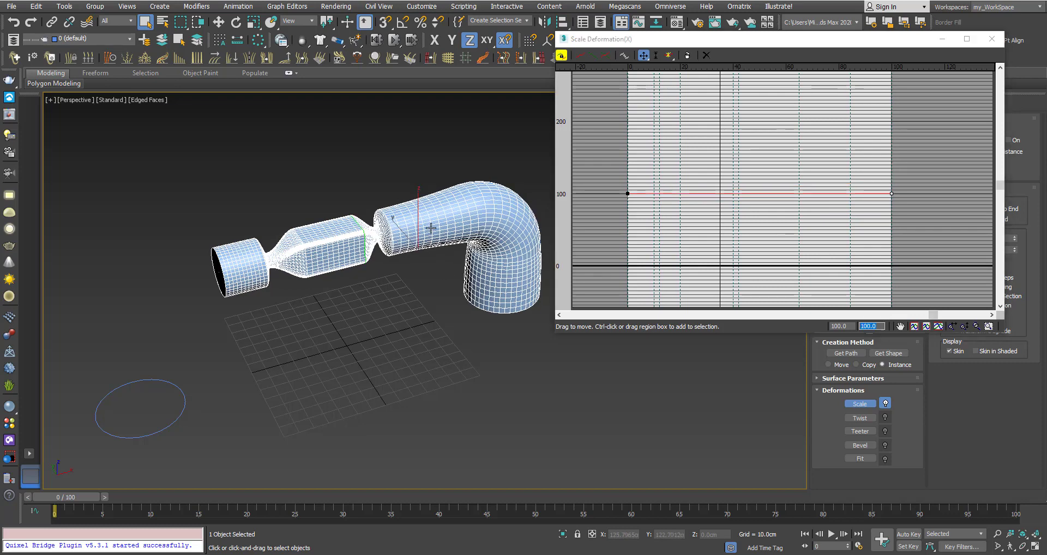
Insert a control point on the scale curve at about path position 60, just before the loft's bend
middle_click_drag(425, 254, 435, 219, "alt")
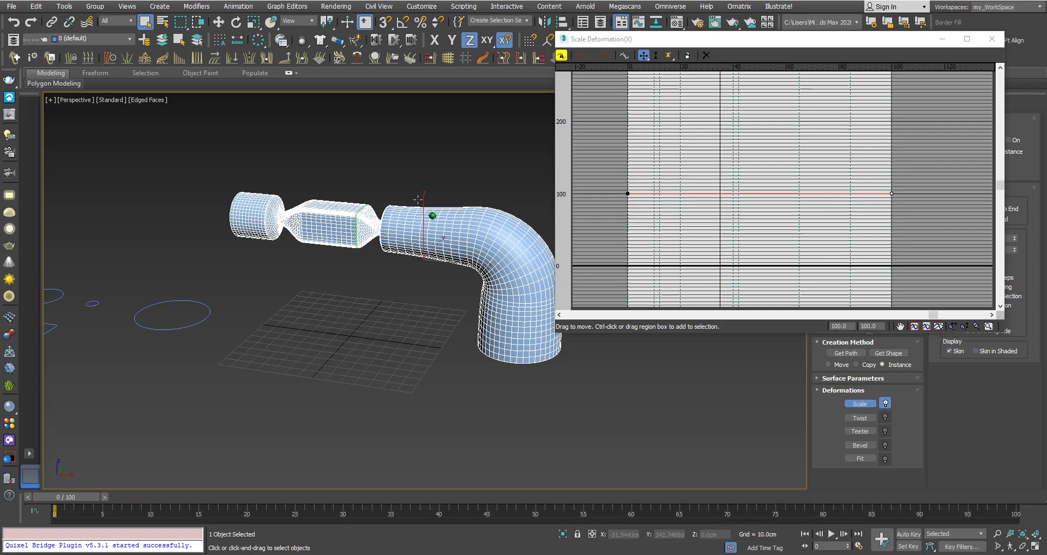
scroll(479, 230, "up", 5)
scroll(479, 230, "down", 5)
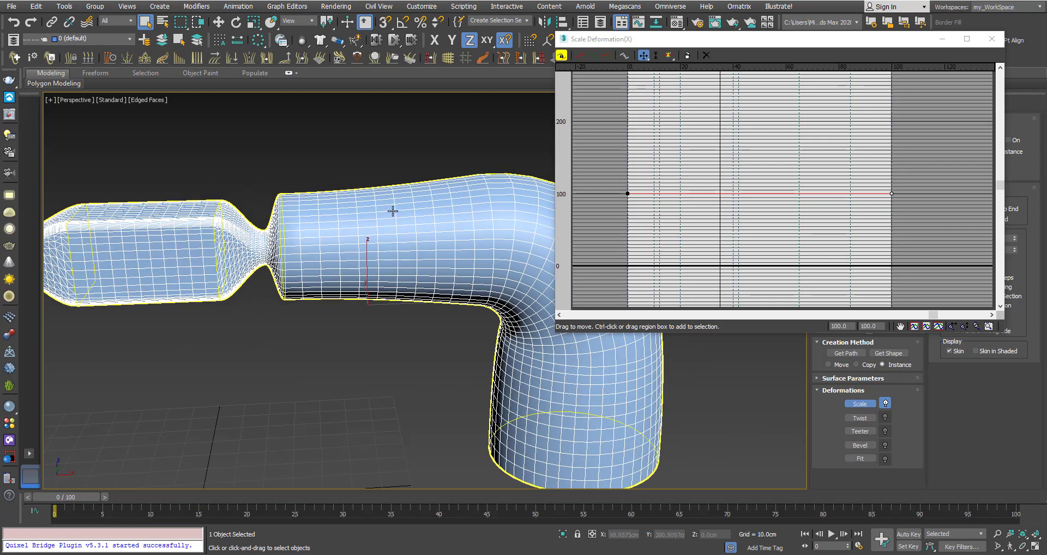
middle_click_drag(399, 231, 409, 256, "alt")
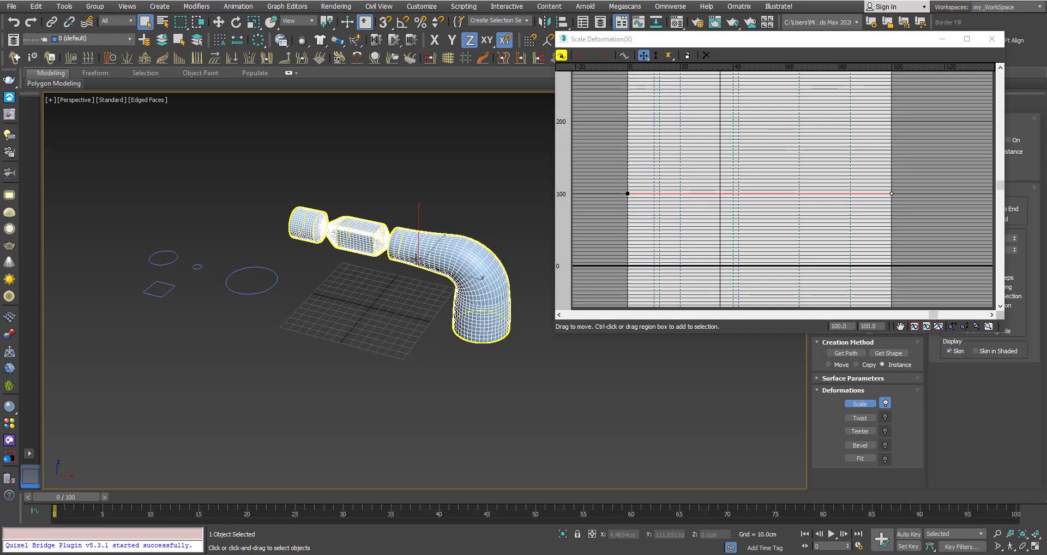
left_click(669, 56)
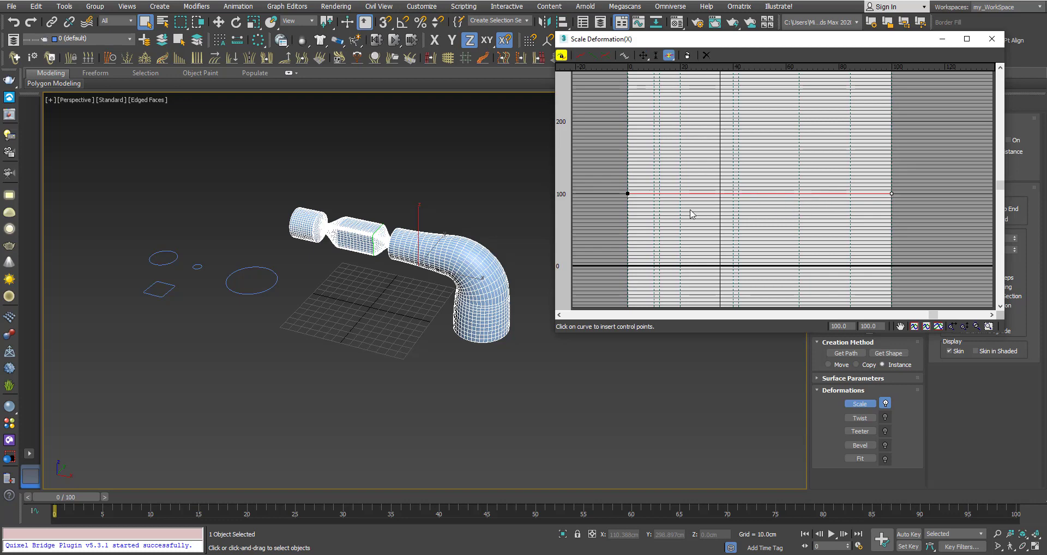
mouse_move(445, 246)
middle_mouse_down("alt")
mouse_move(455, 250)
mouse_move(444, 258)
middle_mouse_up("alt")
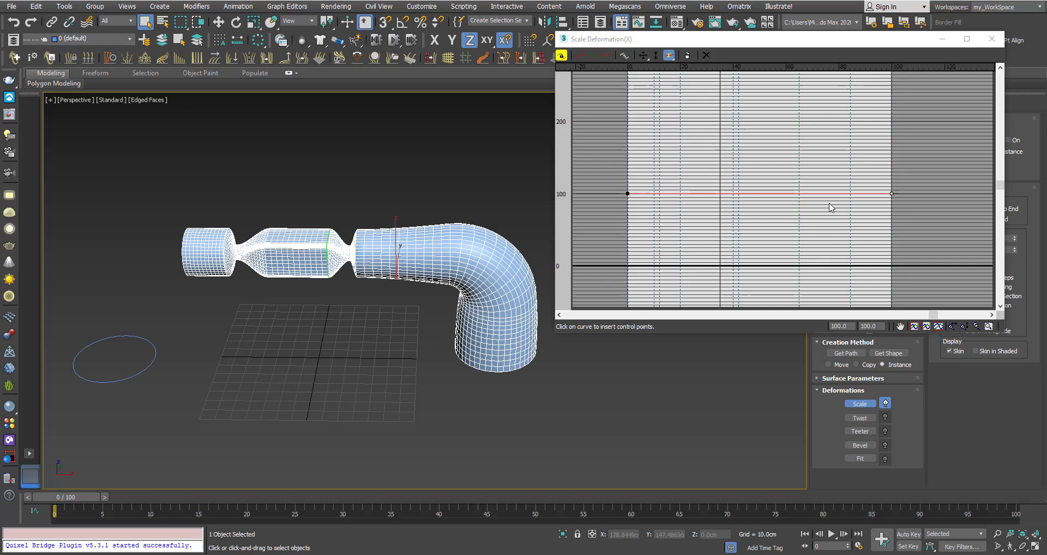
left_click(785, 193)
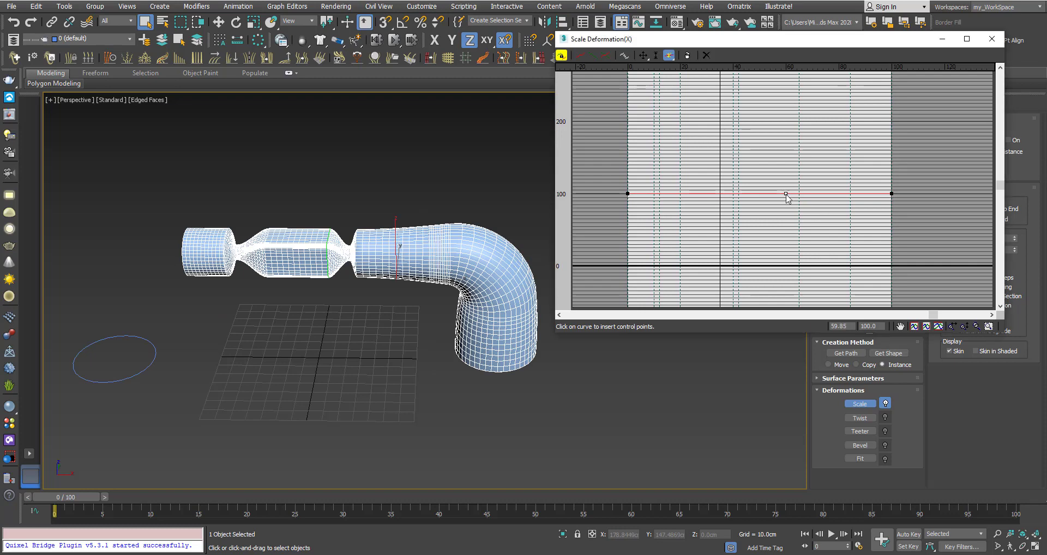
scroll(456, 247, "up", 2)
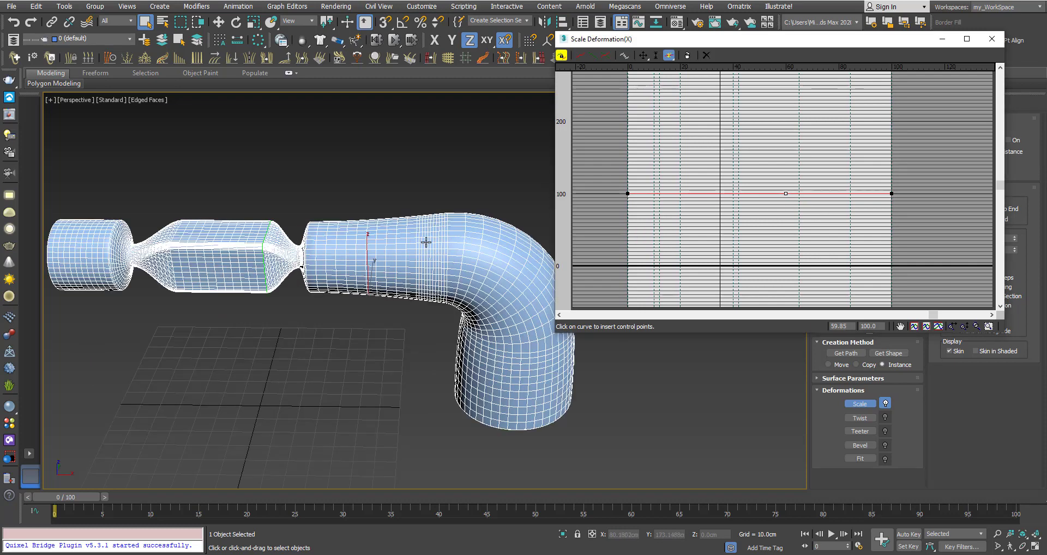
scroll(432, 248, "up", 2)
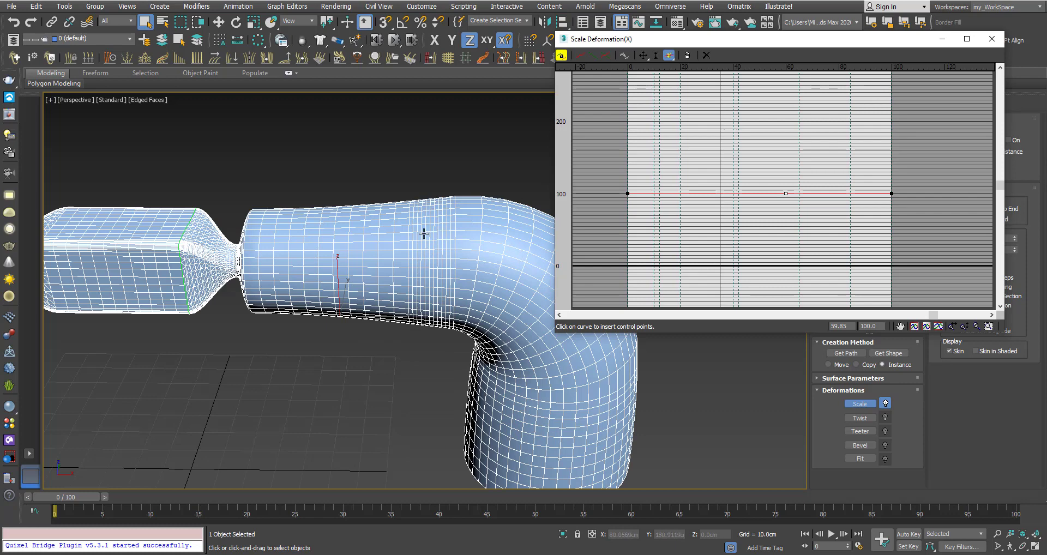
scroll(442, 245, "down", 2)
middle_click_drag(441, 265, 445, 236)
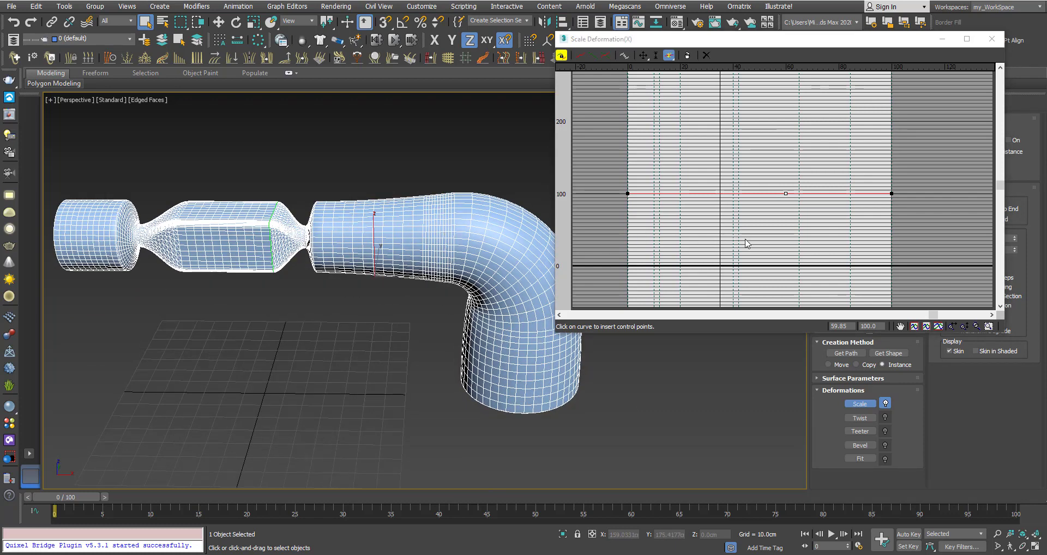
right_click(761, 162)
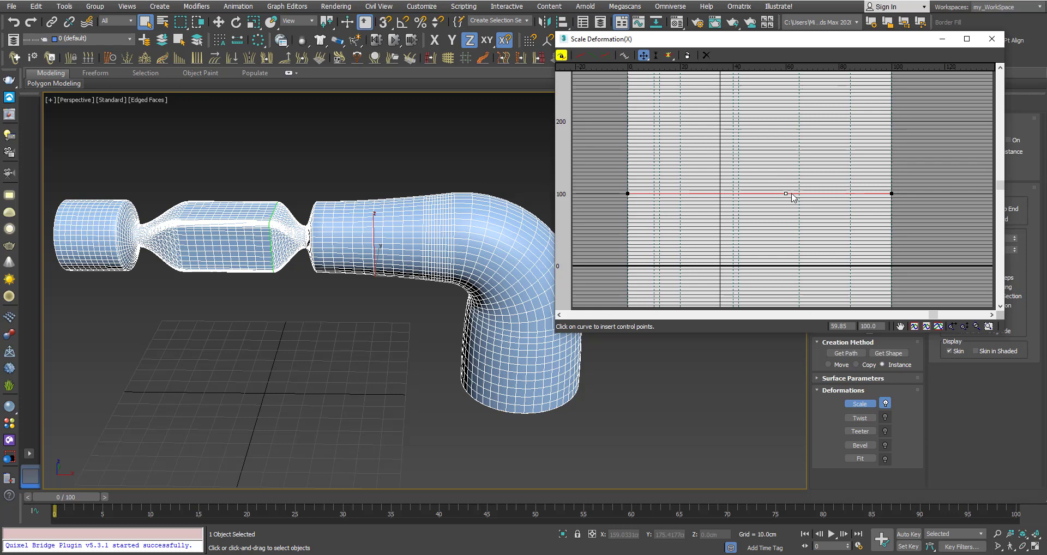
Try lowering the inserted control point to a scale of about 58 and raising it to about 173
left_click_drag(784, 194, 788, 225)
scroll(395, 253, "down", 3)
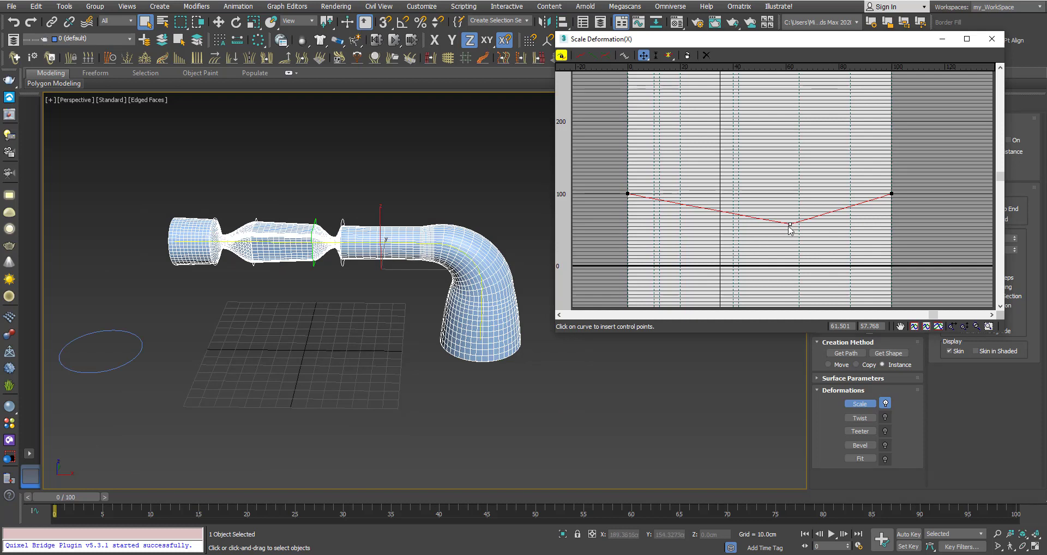
left_click_drag(789, 225, 788, 142)
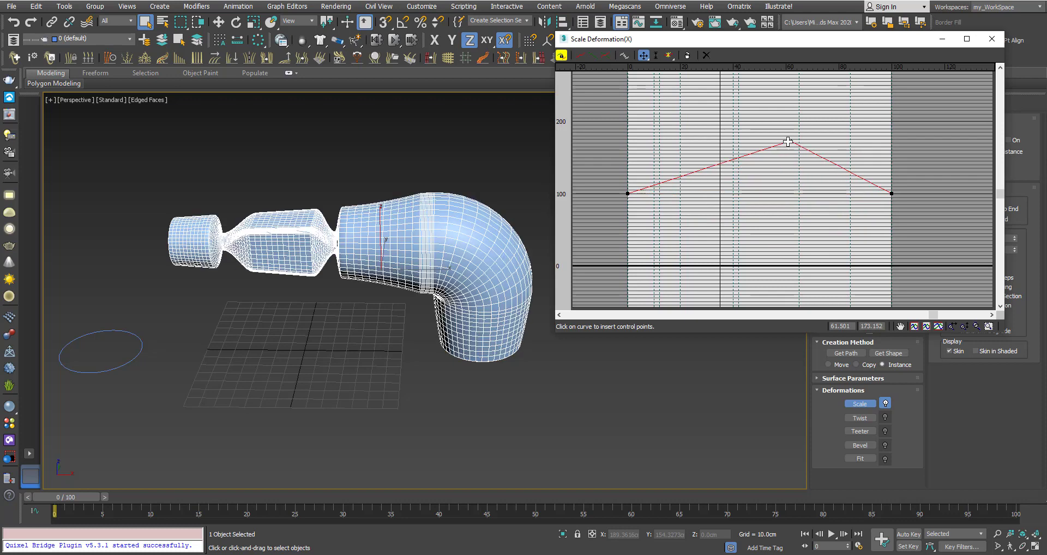
Set the inserted control point to path position 55 with a scale value of 100
double_click(878, 326)
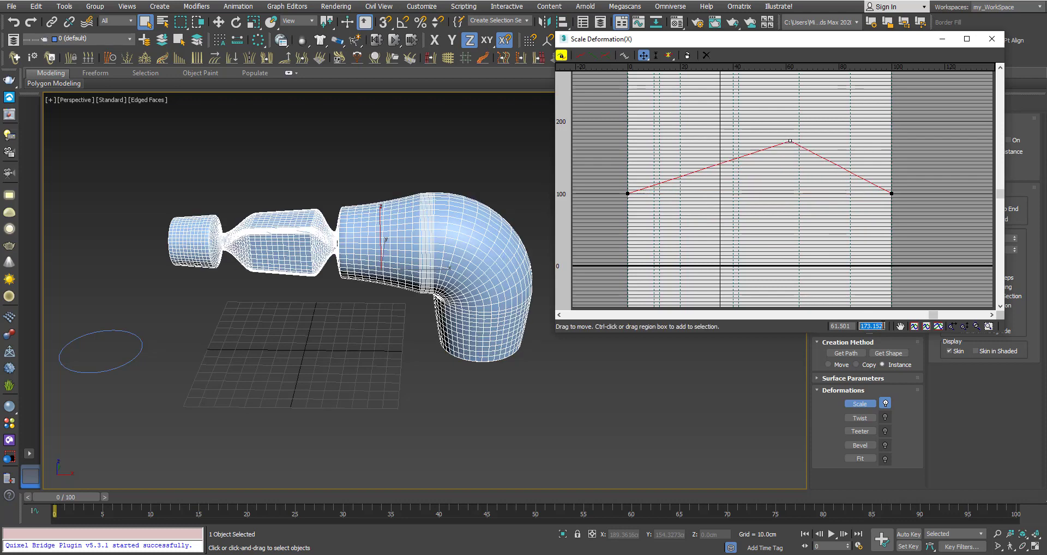
type("100")
key("Return")
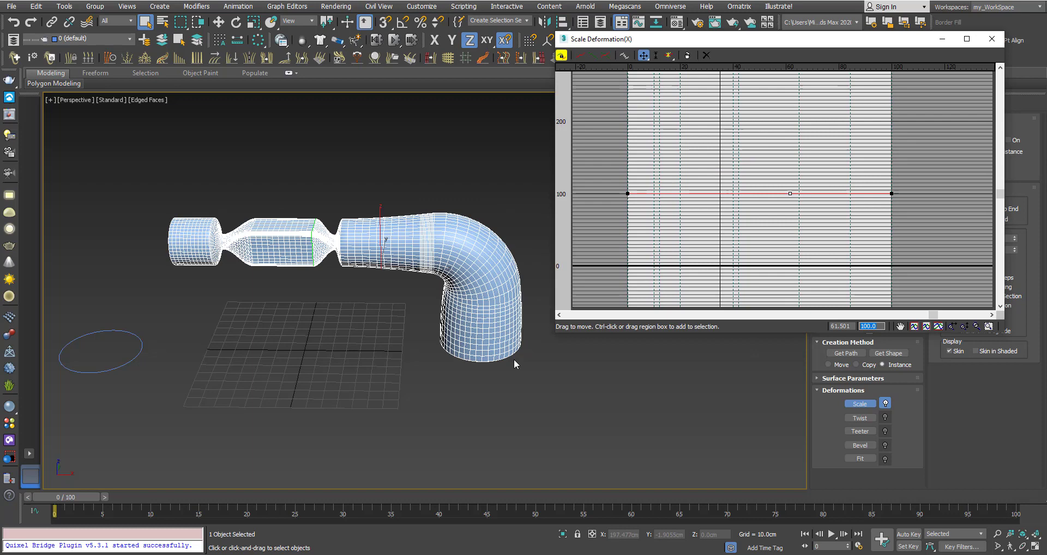
scroll(420, 250, "up", 3)
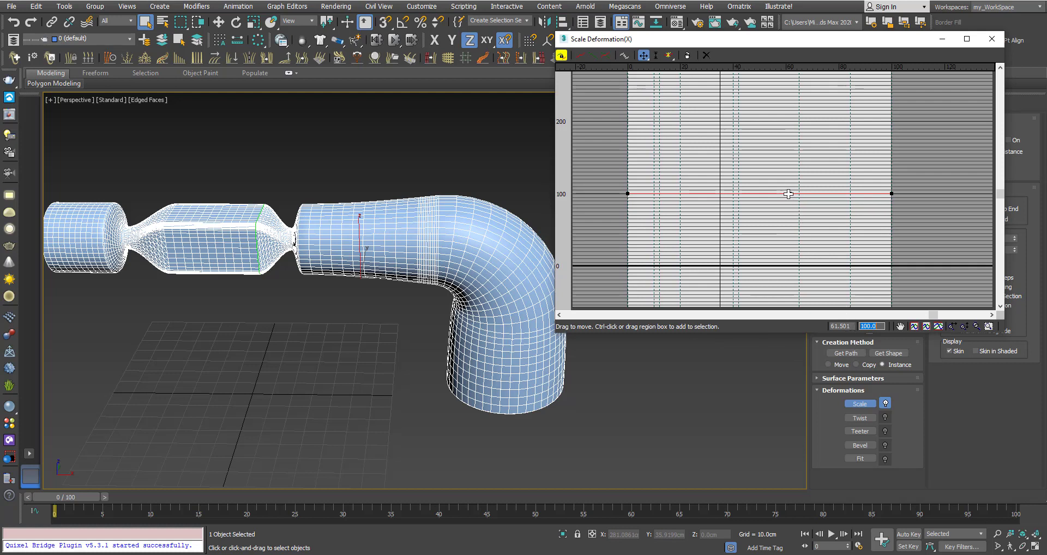
left_click_drag(788, 194, 783, 193)
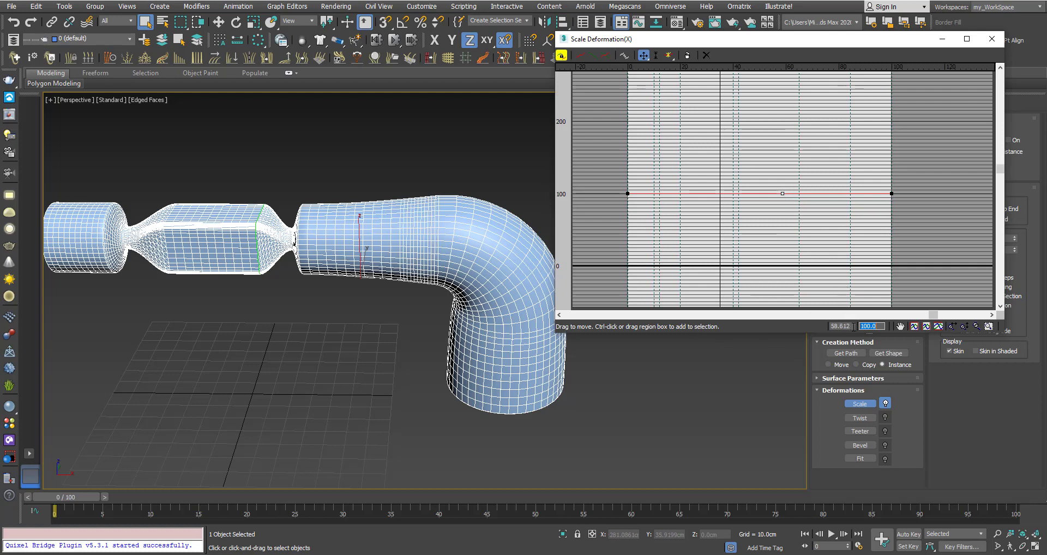
double_click(847, 325)
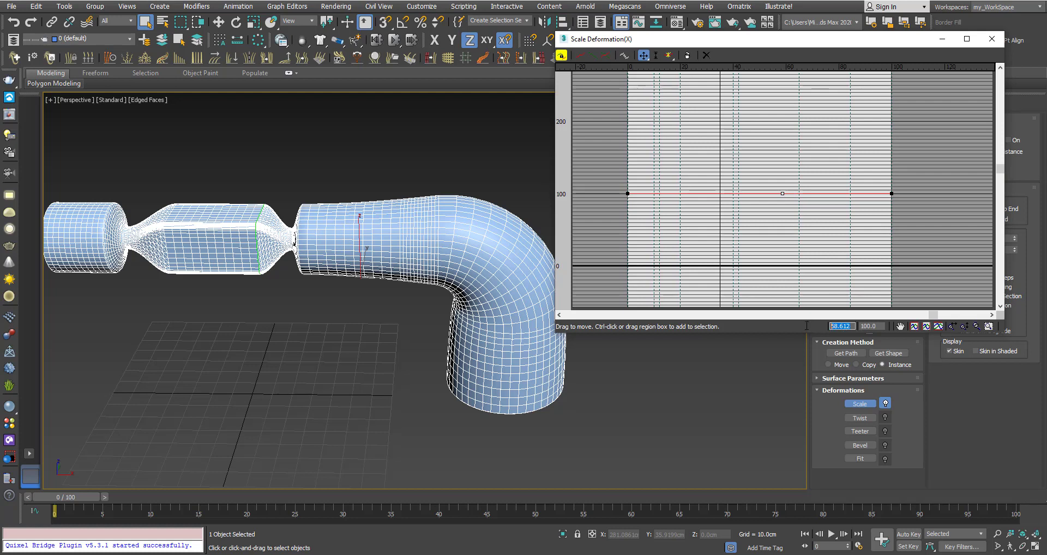
type("55")
key("Return")
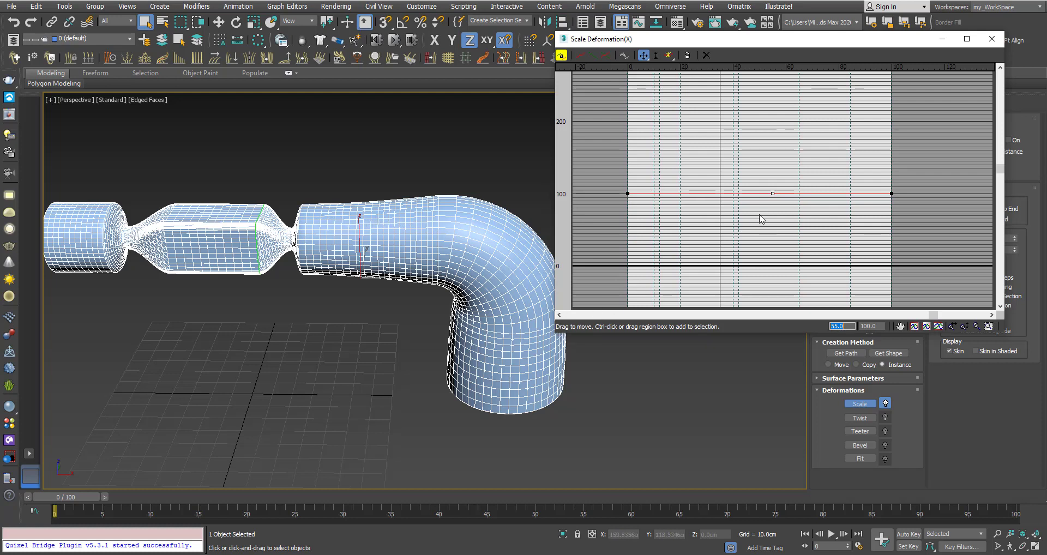
Insert three more control points on the scale curve, at about path positions 52, 64 and 62
left_click(669, 56)
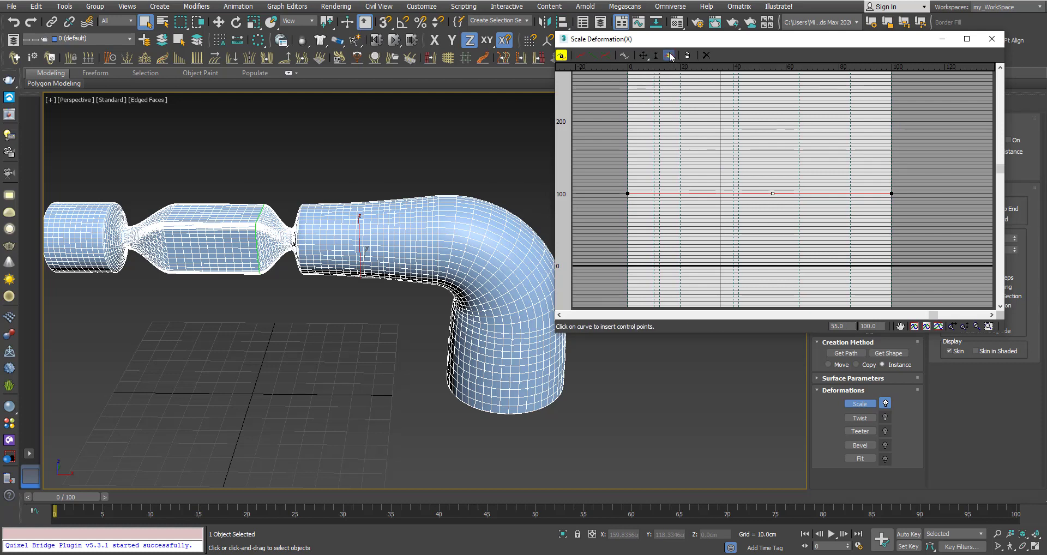
left_click(765, 194)
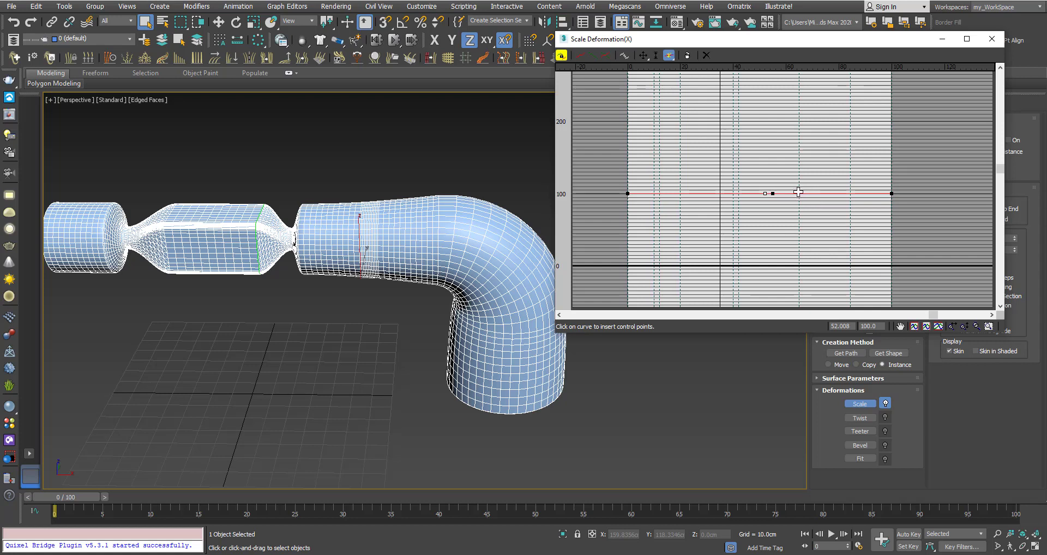
left_click(796, 193)
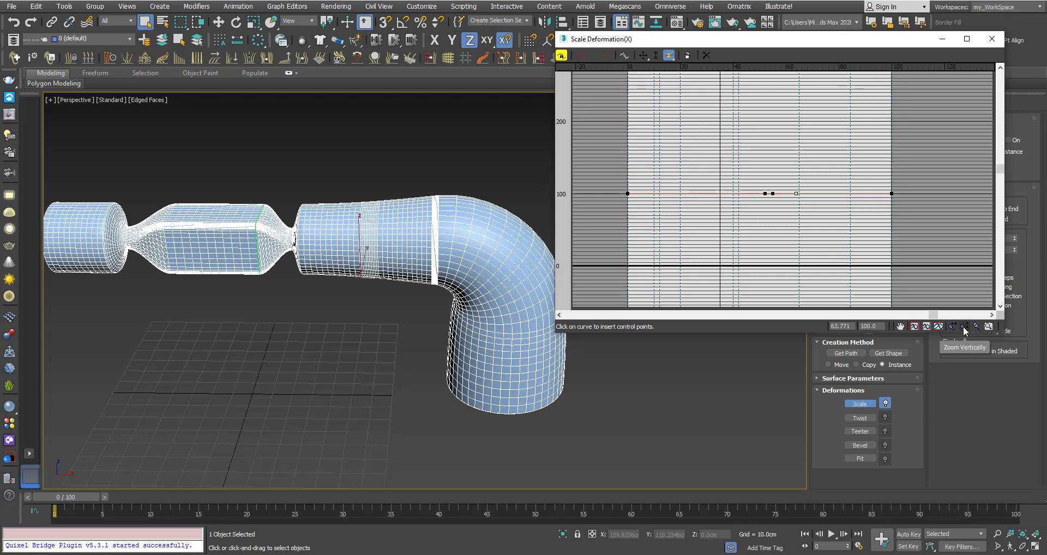
left_click(975, 326)
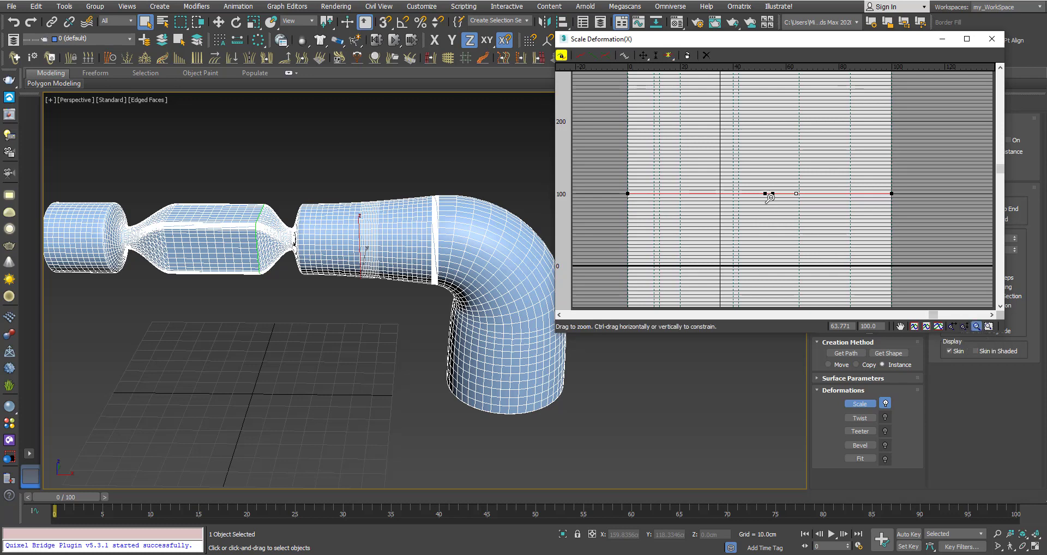
left_click_drag(769, 198, 758, 159)
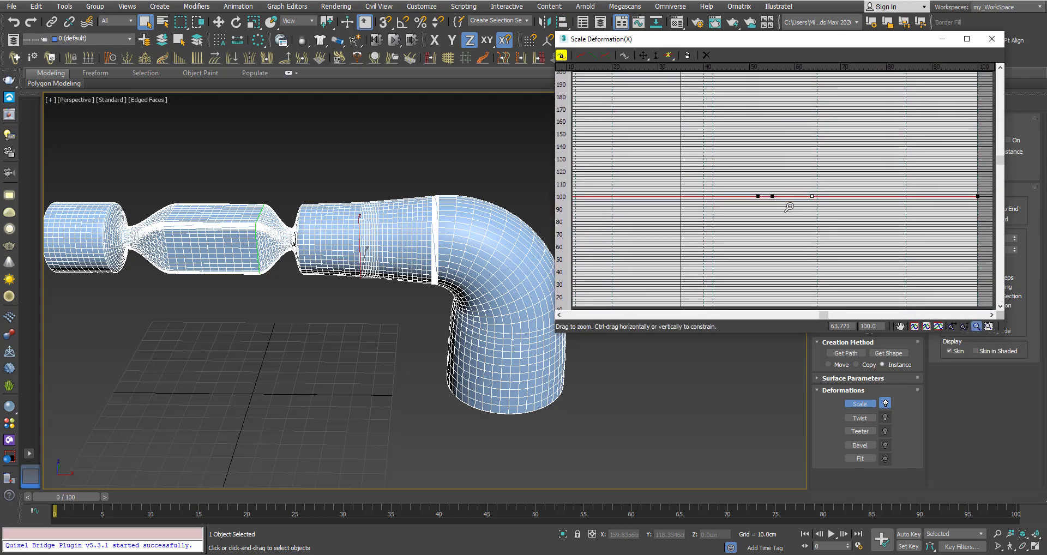
right_click(793, 205)
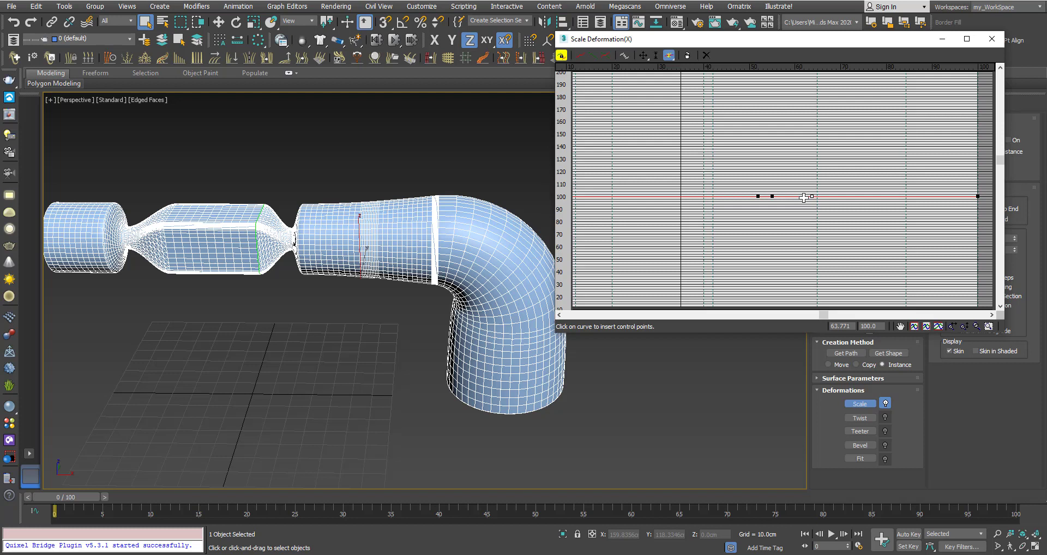
left_click(803, 196)
right_click(788, 222)
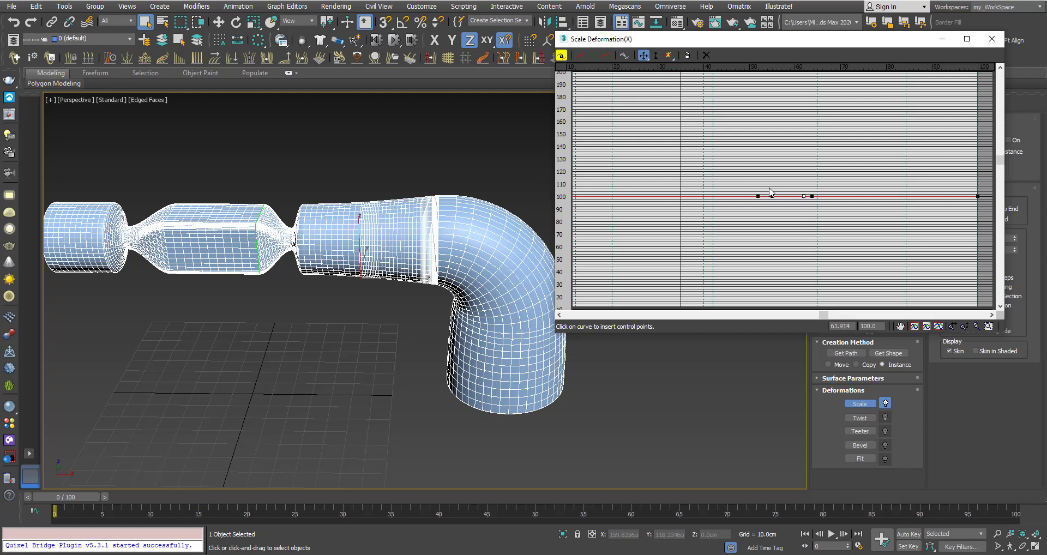
Lower the two inner control points, at about path positions 55 and 62, together to a scale of about 74
left_click(772, 196, "ctrl")
left_click_drag(772, 196, 772, 232)
scroll(411, 238, "up", 2)
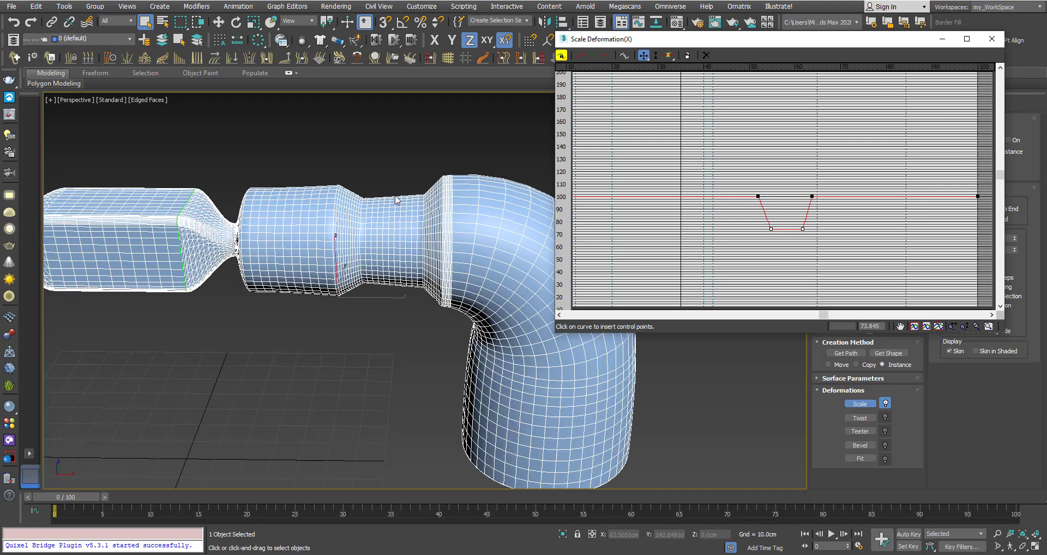
Turn off the edged faces display in the Perspective view so the loft is shown with plain shading
scroll(410, 235, "up", 2)
middle_click_drag(398, 239, 367, 212)
scroll(397, 217, "down", 2)
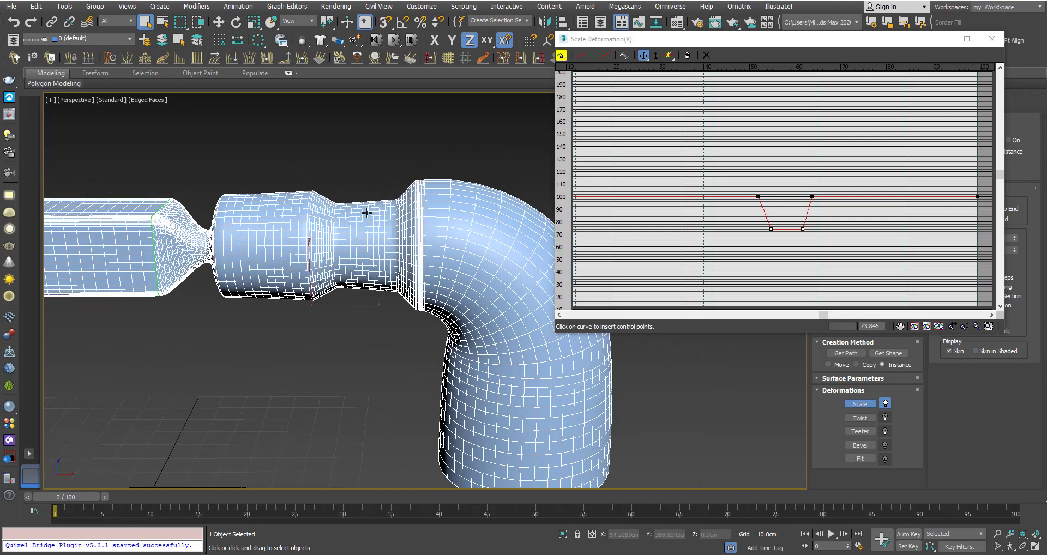
key("F4")
scroll(365, 225, "up", 3)
scroll(362, 226, "down", 3)
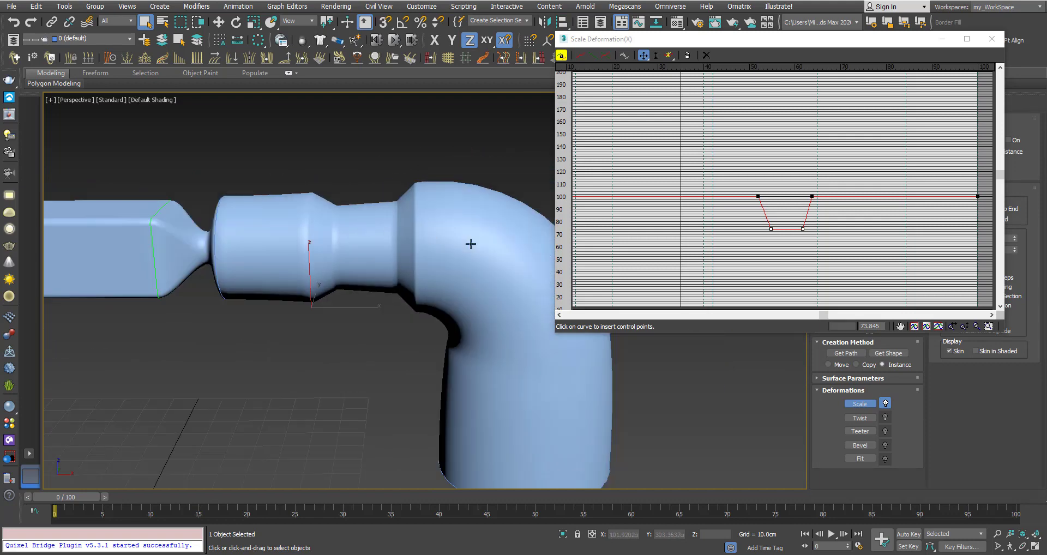
Shift the four middle control points together toward the path start, placing the outer two at about path positions 49 and 60
left_click_drag(727, 166, 826, 259)
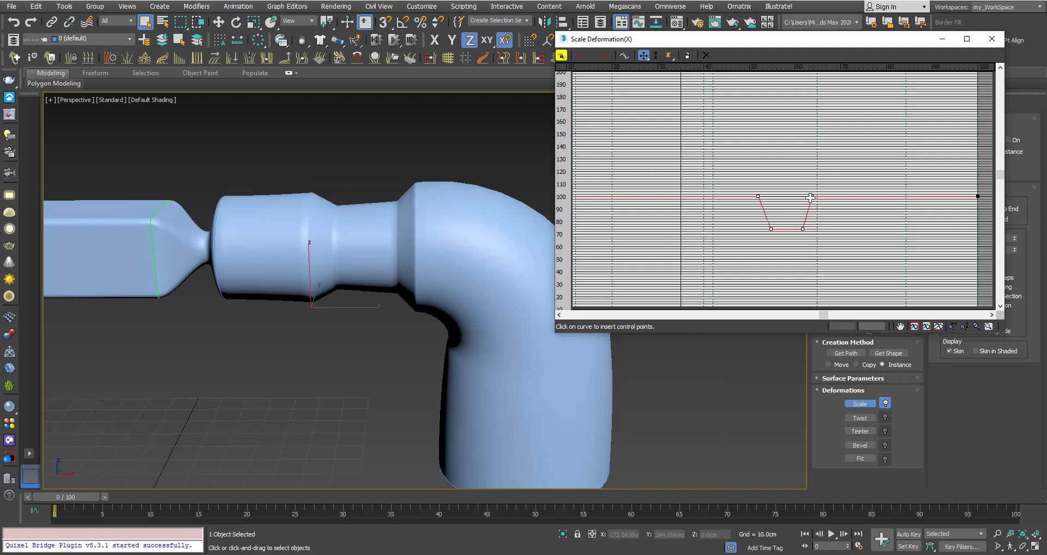
left_click_drag(808, 197, 802, 198)
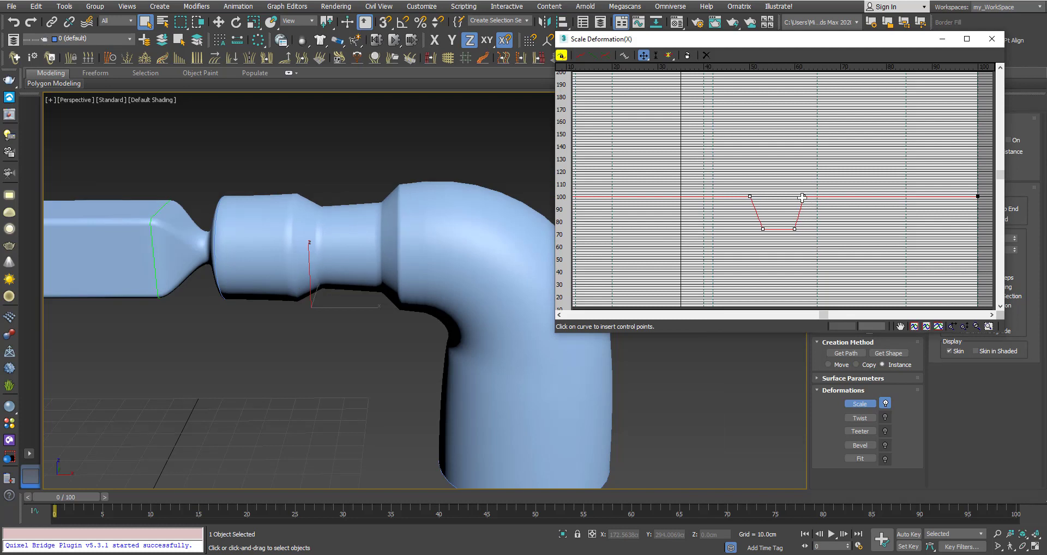
left_click_drag(801, 198, 795, 198)
scroll(381, 223, "down", 2)
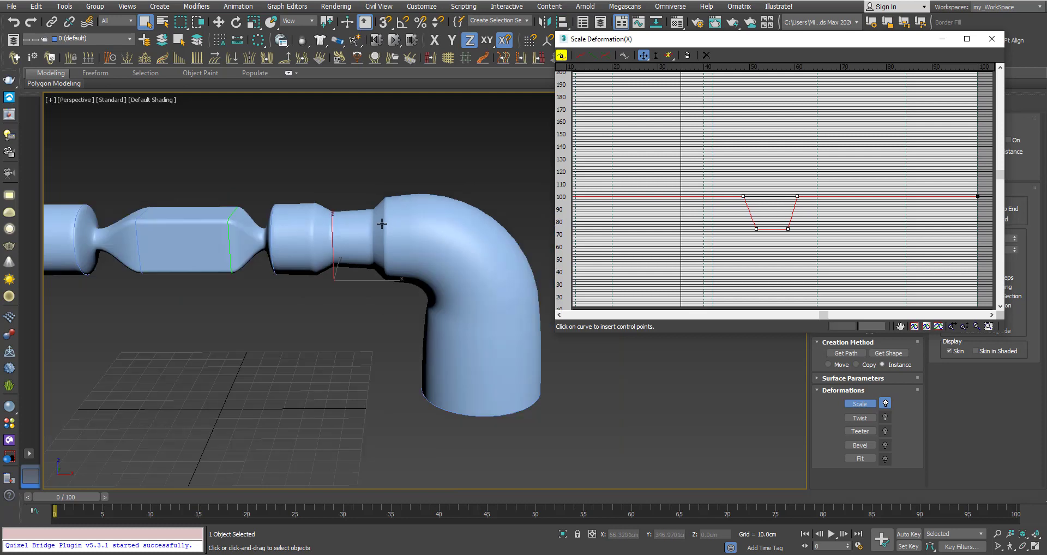
Spread the two lower control points outward, placing them at about path positions 49.6 and 60.4
left_click(755, 229)
left_click_drag(754, 228, 749, 229)
scroll(314, 217, "up", 3)
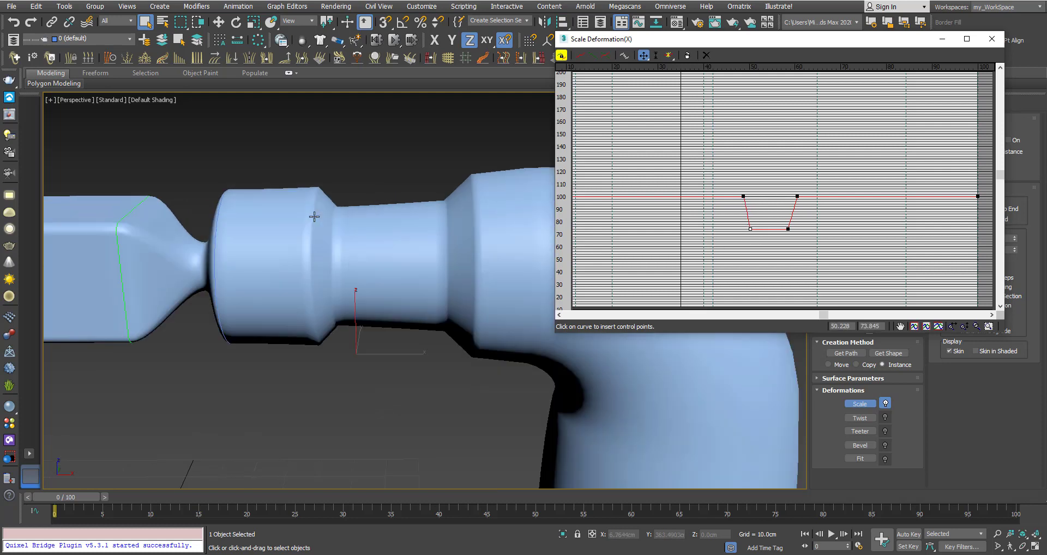
middle_click_drag(327, 212, 330, 220, "alt")
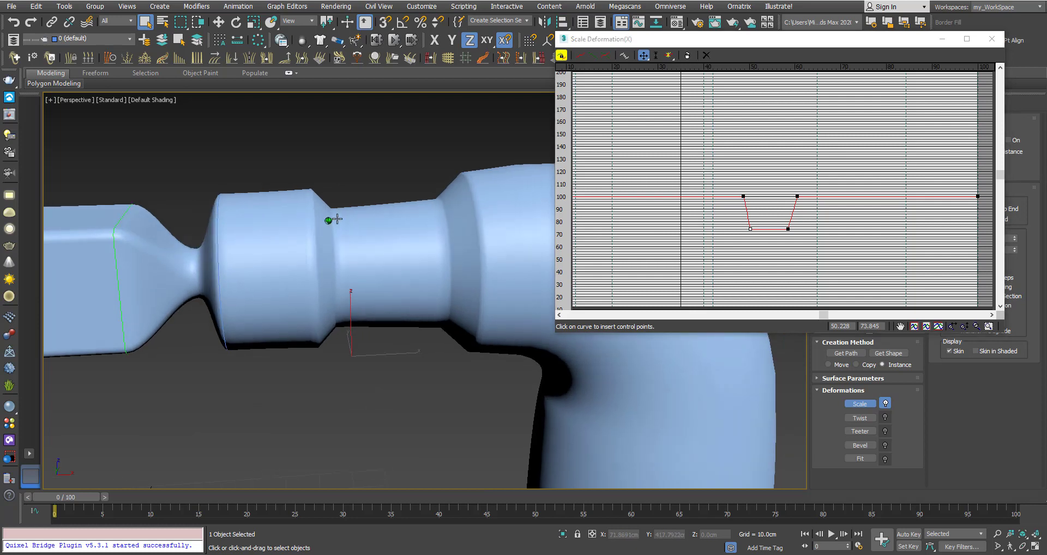
left_click(749, 229)
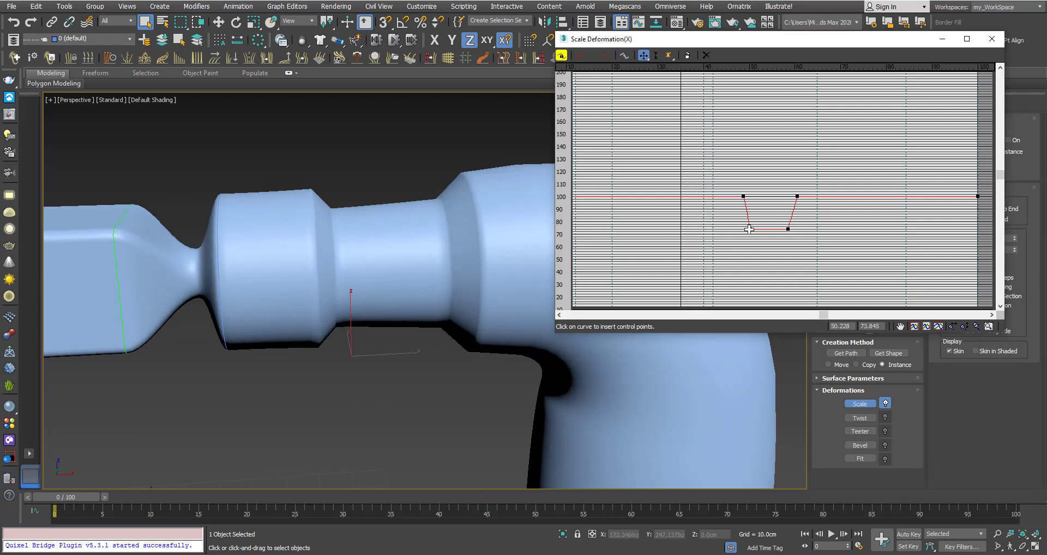
left_click_drag(746, 230, 797, 230)
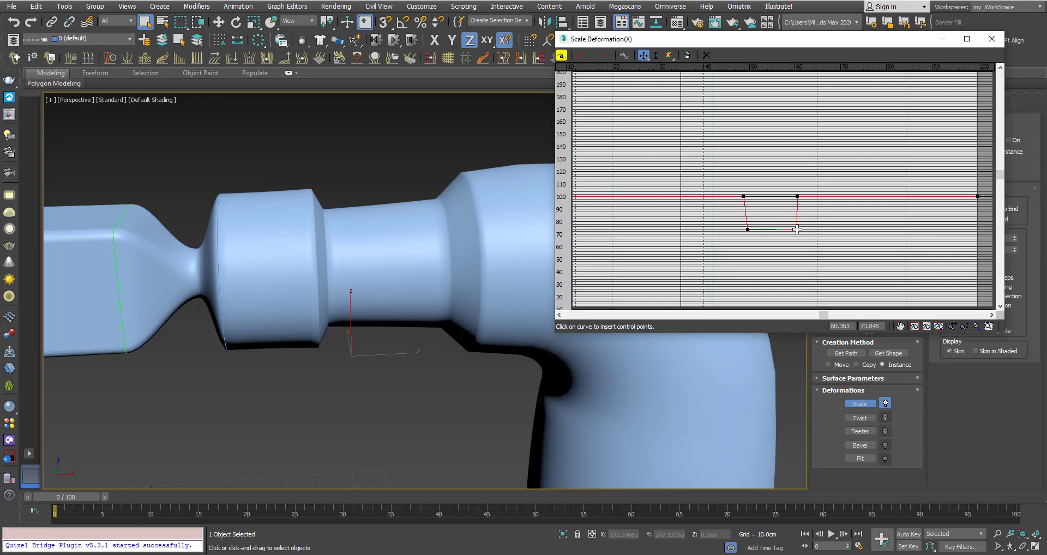
Refine the right lower control point to about path position 59.5 with a scale of about 75
middle_click_drag(411, 241, 433, 227, "alt")
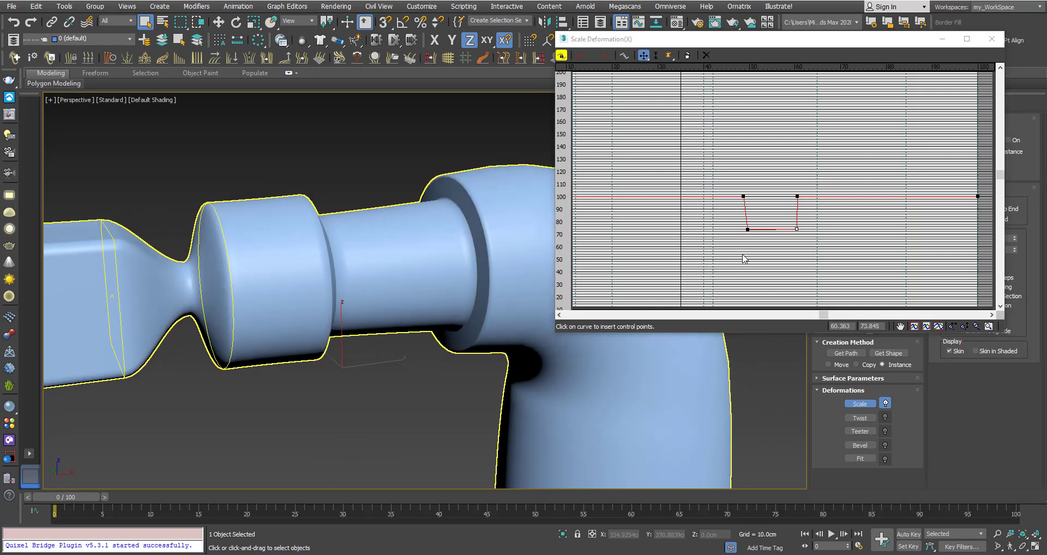
left_click_drag(797, 228, 803, 229)
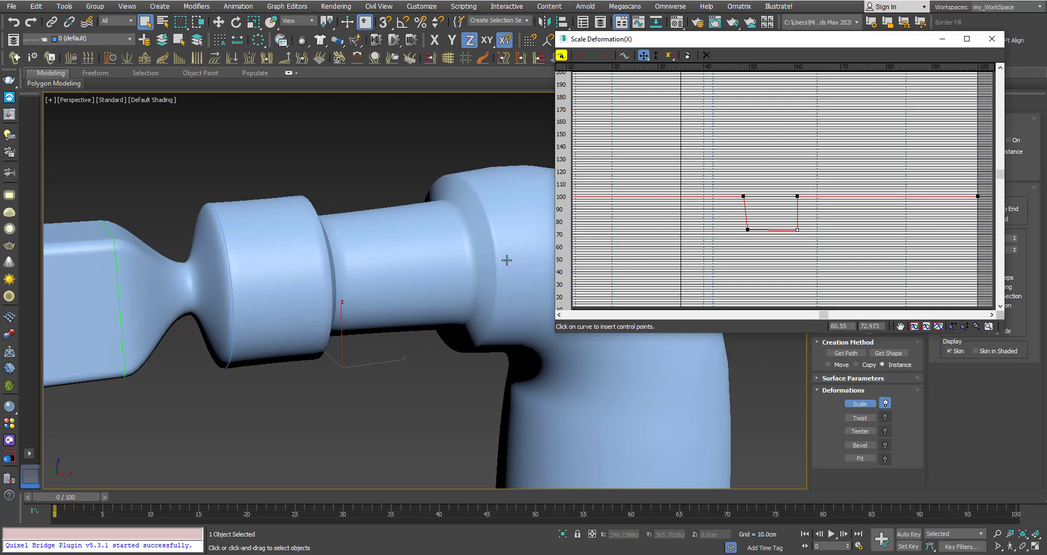
middle_click_drag(452, 252, 451, 250, "alt")
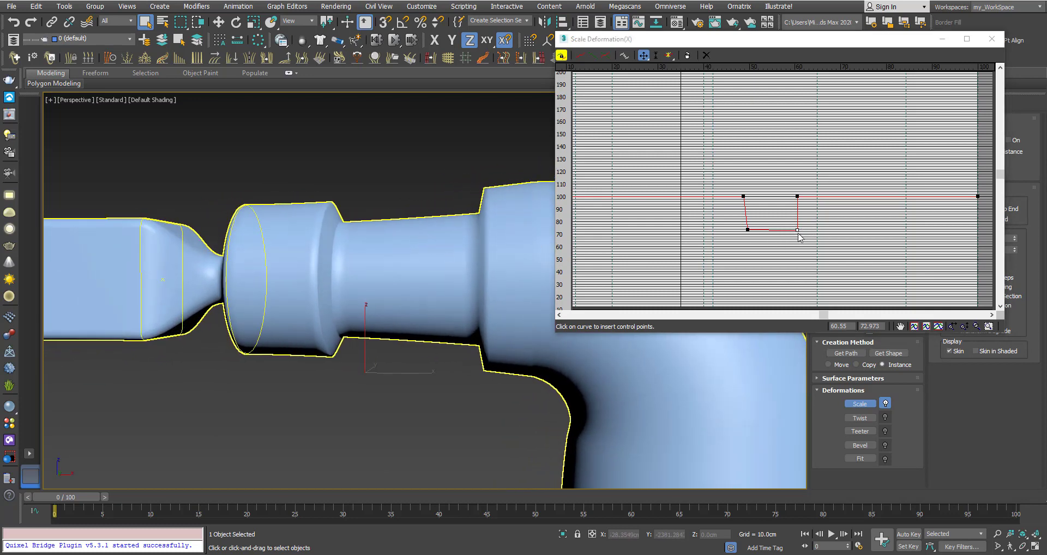
left_click_drag(797, 230, 792, 228)
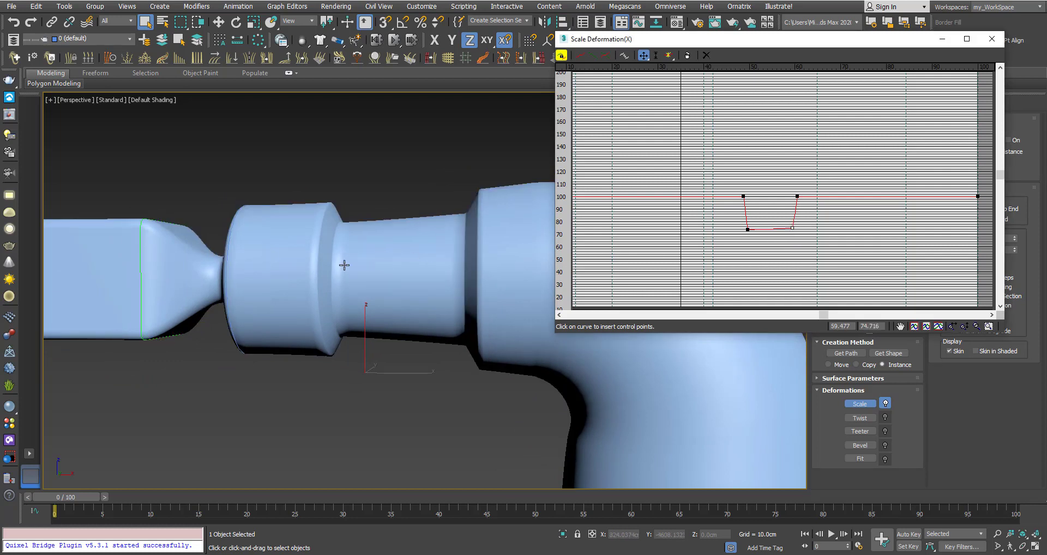
scroll(344, 265, "down", 4)
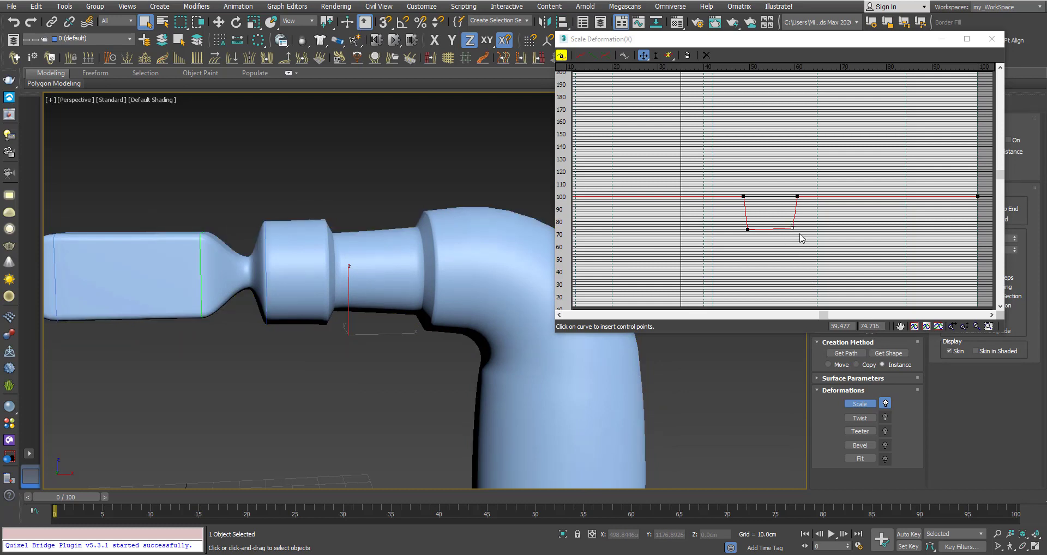
Match the right lower control point to the left one by setting its scale value to 73.409
left_click(746, 229)
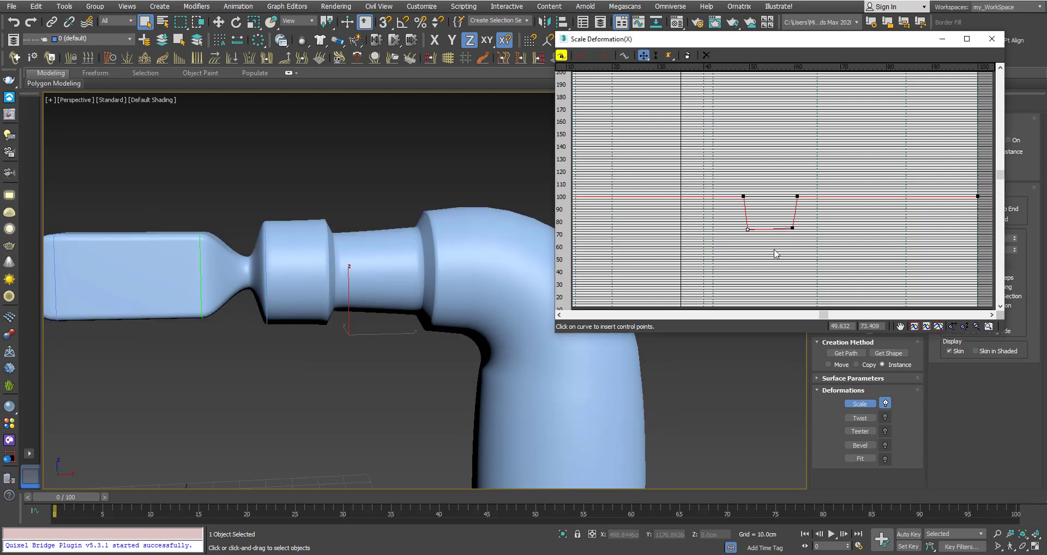
left_click(870, 326)
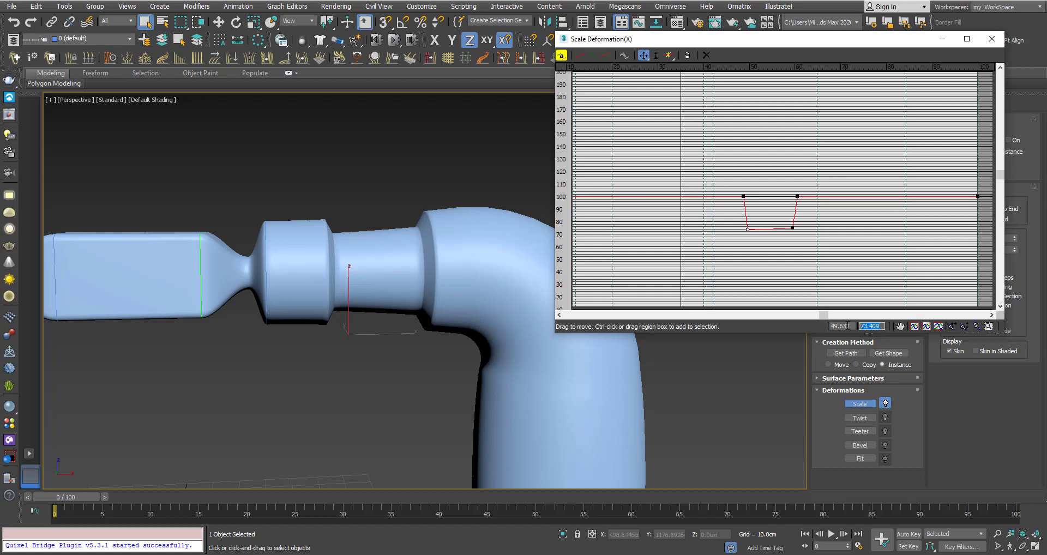
left_click_drag(779, 217, 827, 253)
type("73.409")
key("Return")
Examine the narrowed band of the pipe up close and in relation to the whole loft
middle_click_drag(359, 275, 364, 249)
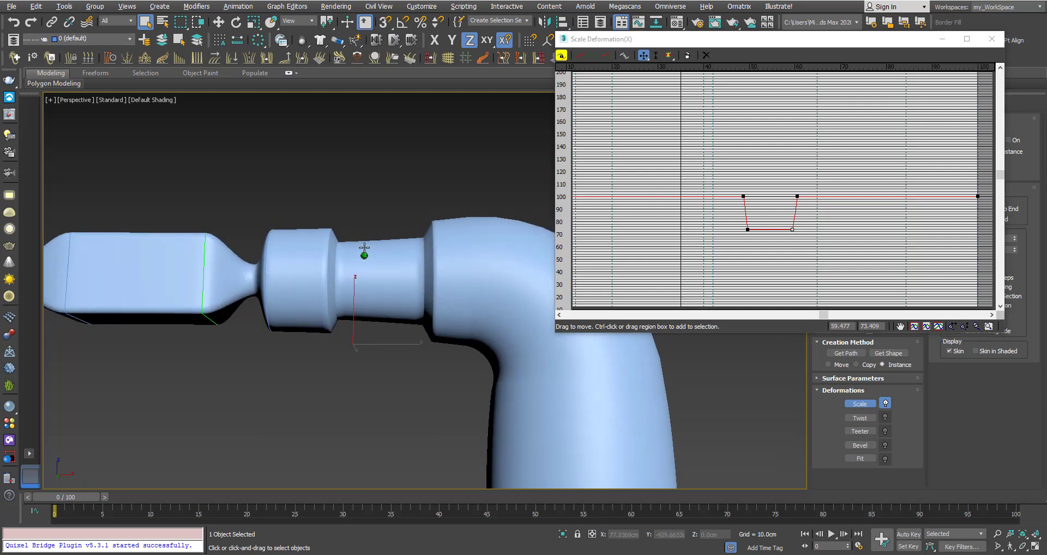
scroll(364, 249, "up", 3)
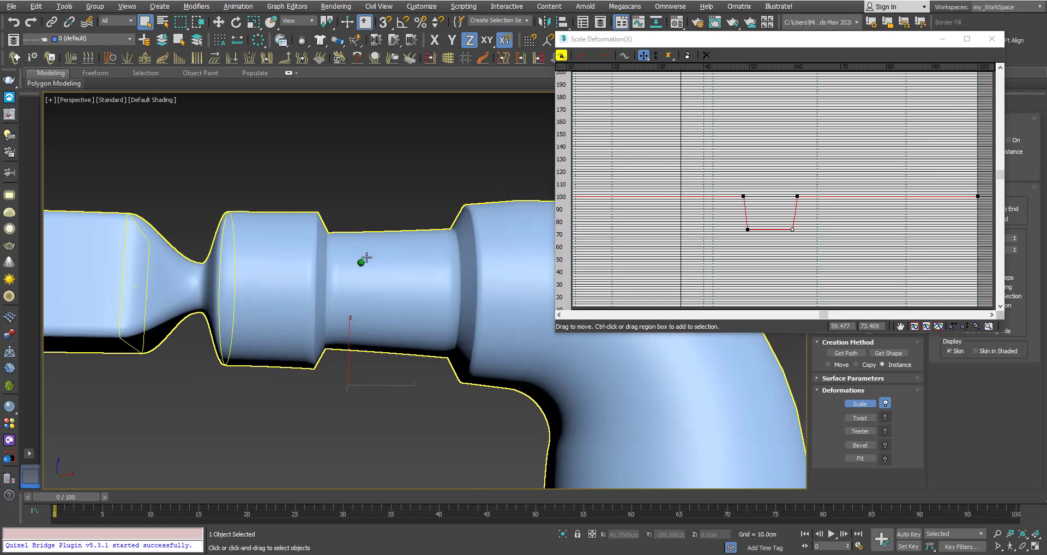
scroll(365, 258, "down", 6)
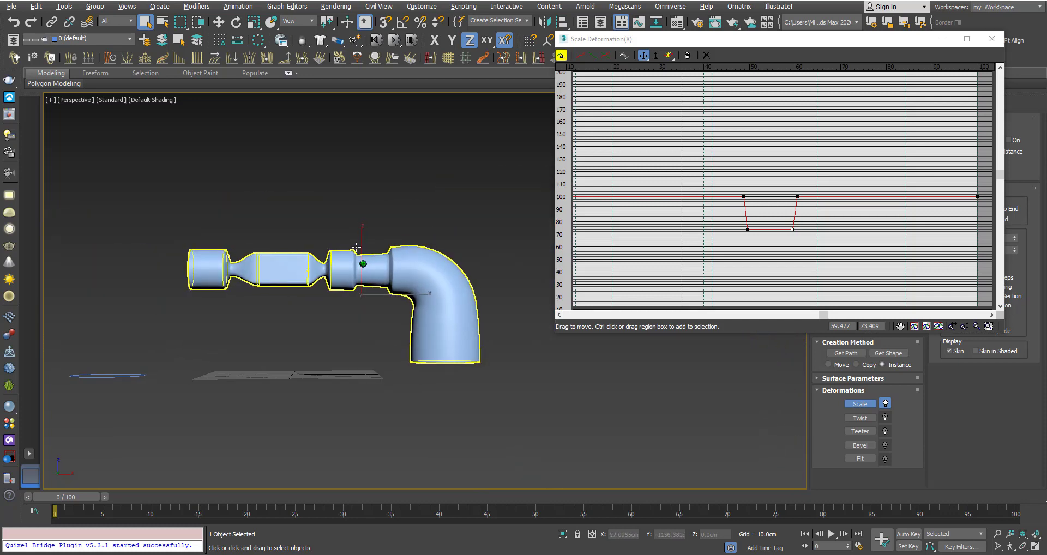
scroll(357, 251, "up", 3)
right_click(362, 240)
left_click(366, 248)
middle_click_drag(366, 250, 367, 260, "alt")
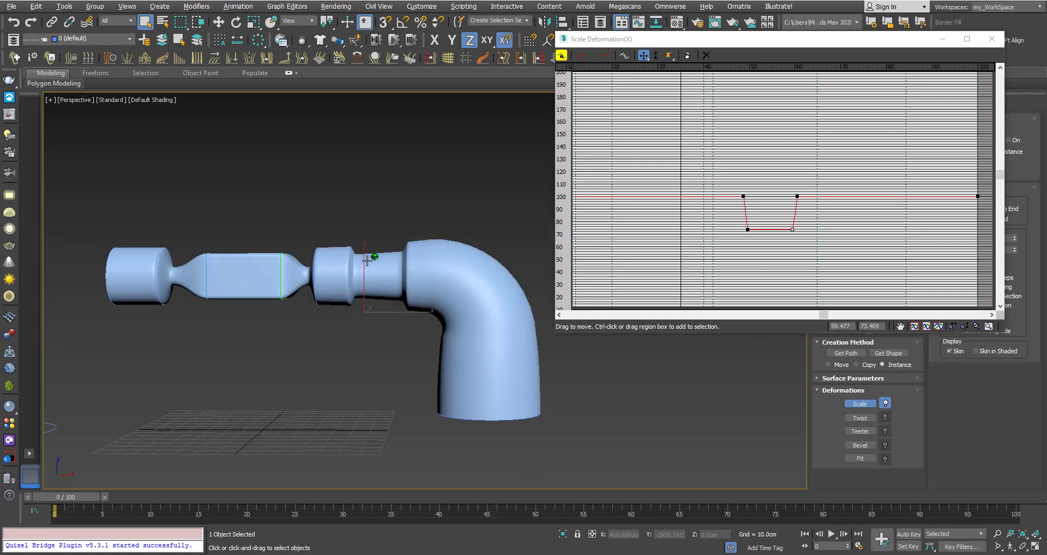
scroll(362, 273, "up", 2)
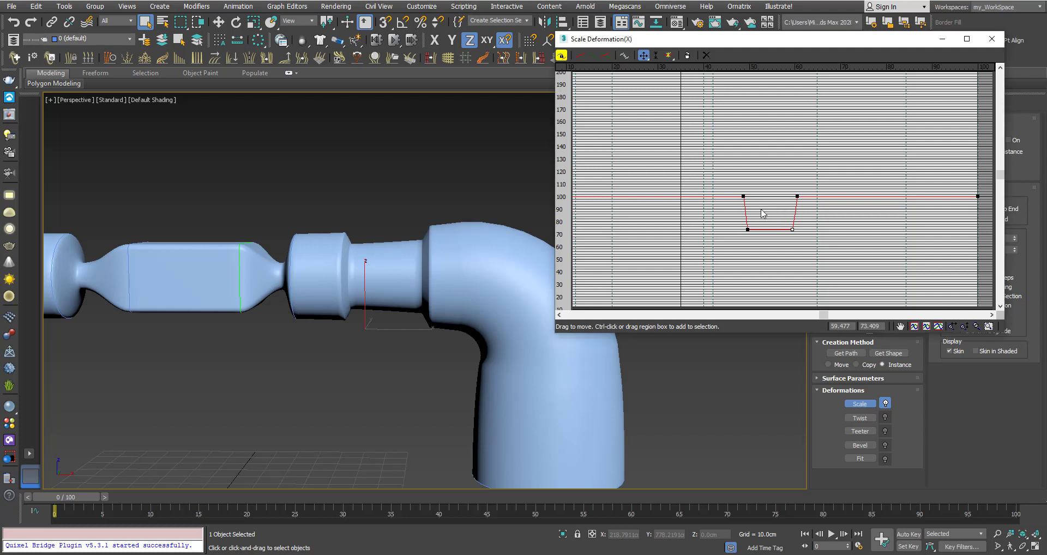
Move the two upper control points beside the dip outward to about path positions 47 and 61.5
left_click_drag(789, 184, 837, 218)
left_click(741, 196)
left_click_drag(738, 194, 735, 196)
left_click(800, 195)
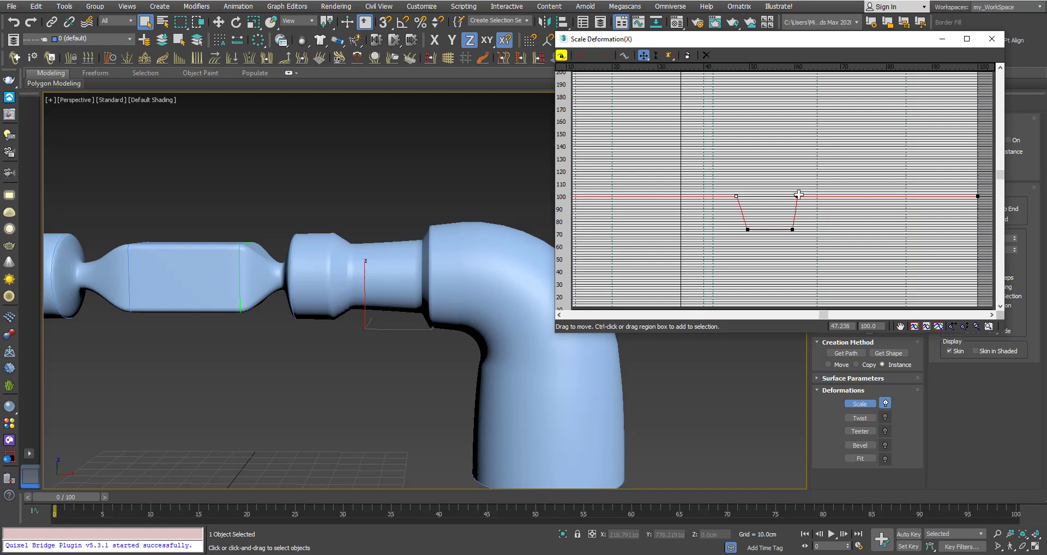
left_click_drag(800, 195, 802, 194)
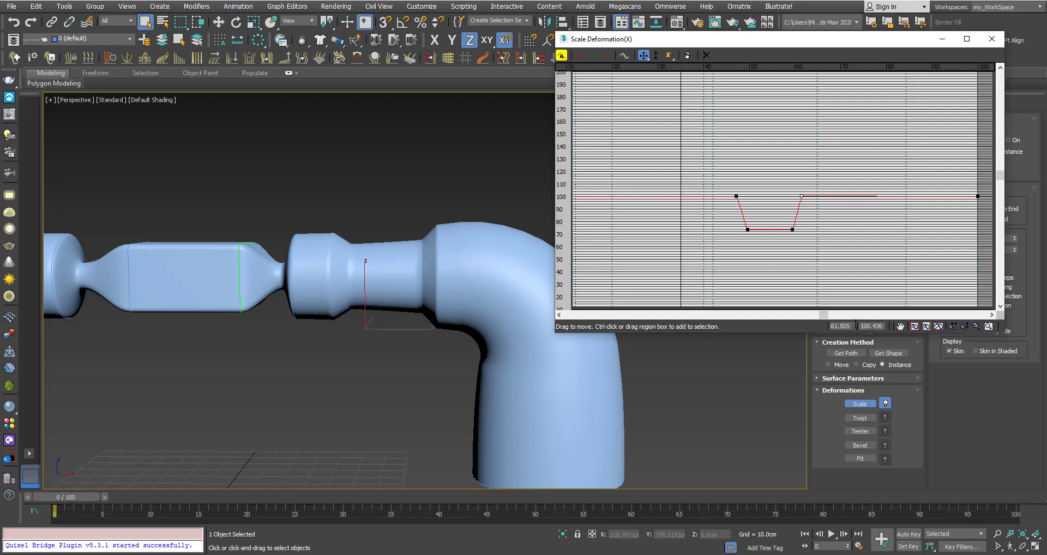
Set the right upper control point's scale value to 100 and check the sloped transitions on the pipe
left_click(868, 324)
type("9")
left_click(735, 196)
scroll(452, 260, "down", 3)
mouse_move(423, 265)
middle_mouse_down("alt")
mouse_move(454, 278)
mouse_move(422, 268)
mouse_move(451, 268)
mouse_move(441, 269)
middle_mouse_up("alt")
scroll(422, 268, "up", 4)
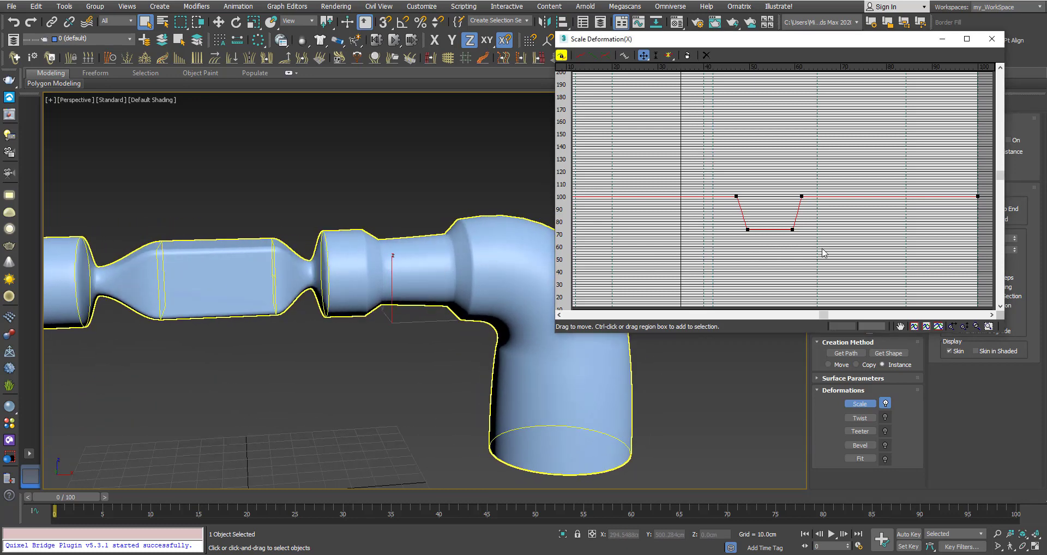
Try raising the two inner control points together to a scale of about 119 and inspect the bulge in the Front view
left_click_drag(823, 253, 739, 176)
middle_click_drag(394, 239, 387, 230, "alt")
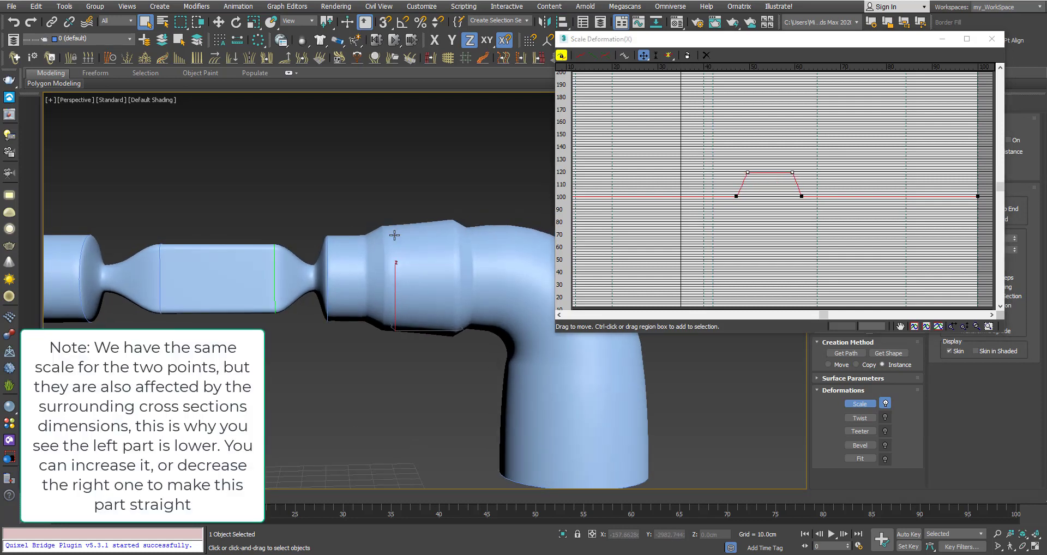
key("f")
scroll(505, 189, "up", 3)
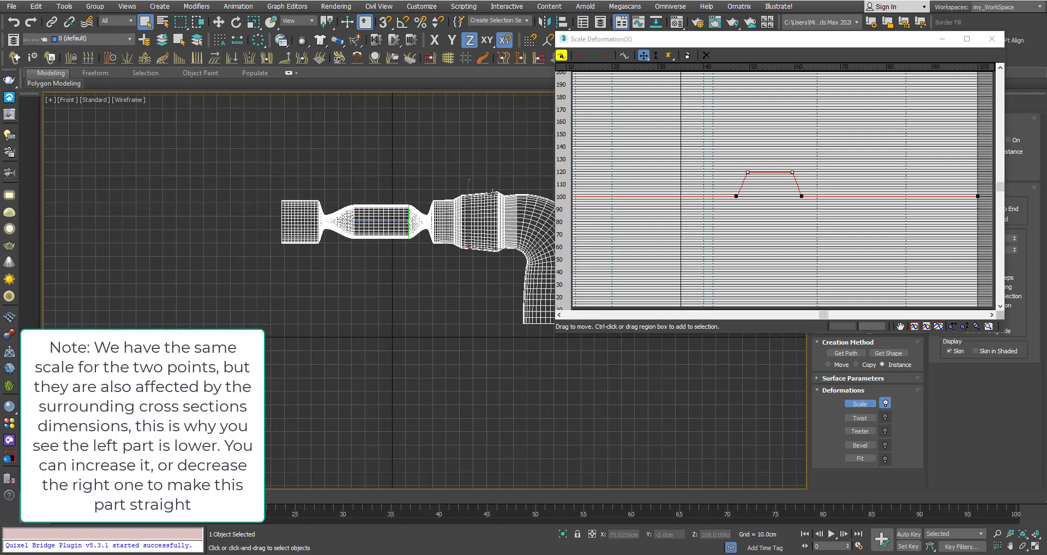
scroll(473, 214, "up", 2)
scroll(474, 214, "up", 2)
scroll(474, 215, "down", 1)
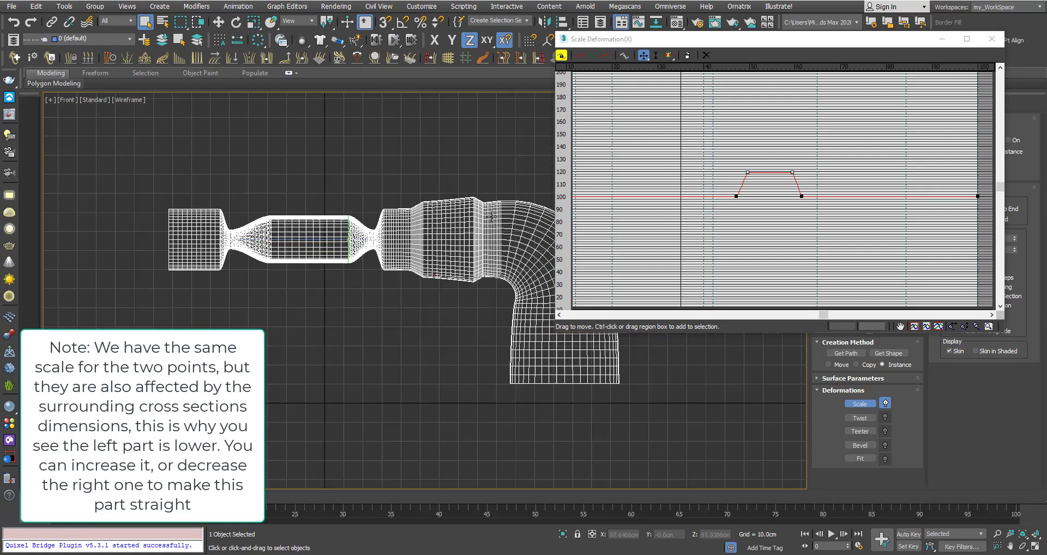
scroll(490, 216, "up", 2)
scroll(491, 217, "up", 2)
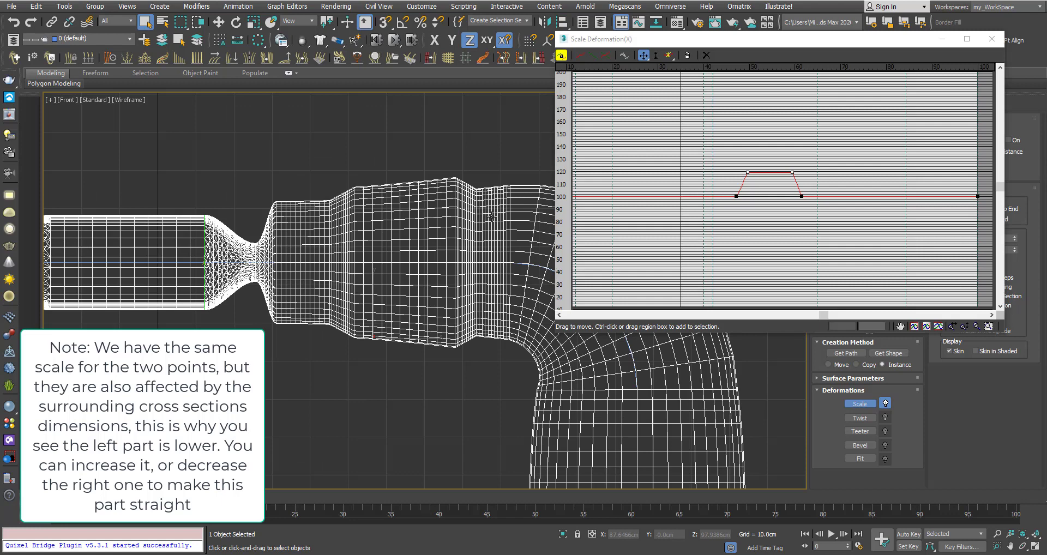
Try lowering the right inner control point to a scale of about 107, and raise it back to about 118
left_click(792, 173)
left_click_drag(794, 172, 794, 179)
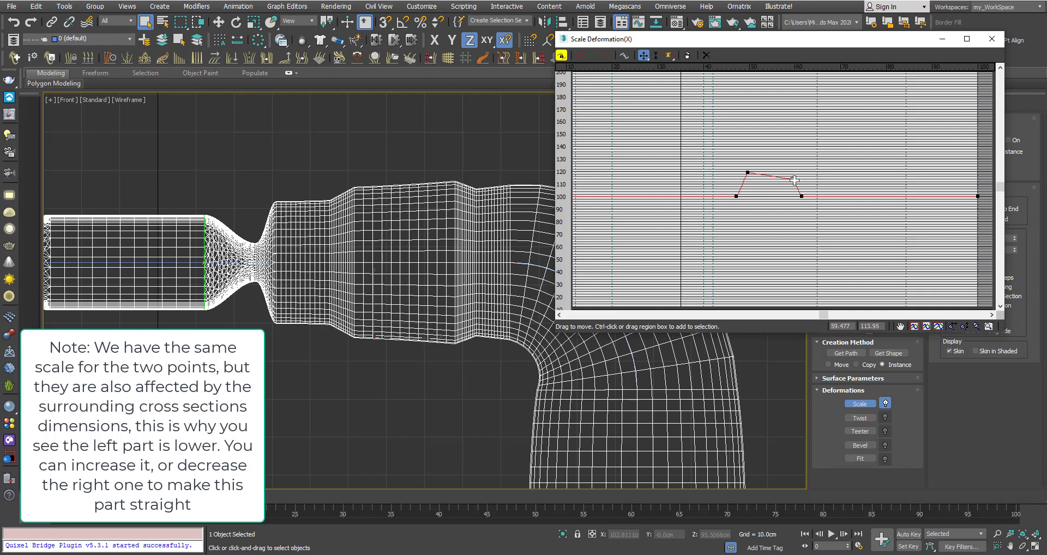
left_click_drag(794, 181, 792, 190)
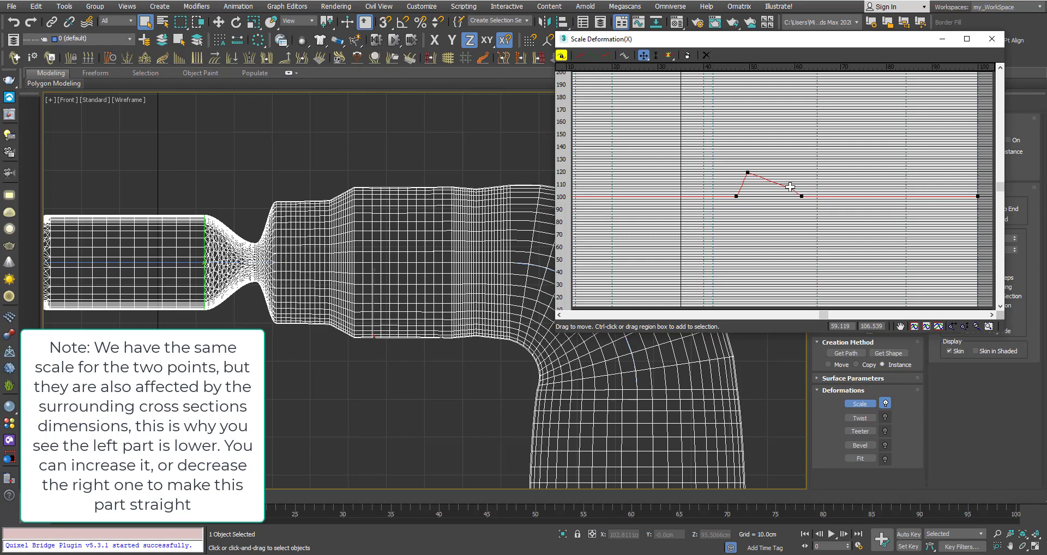
mouse_move(789, 186)
left_mouse_down()
mouse_move(787, 163)
mouse_move(786, 174)
left_mouse_up()
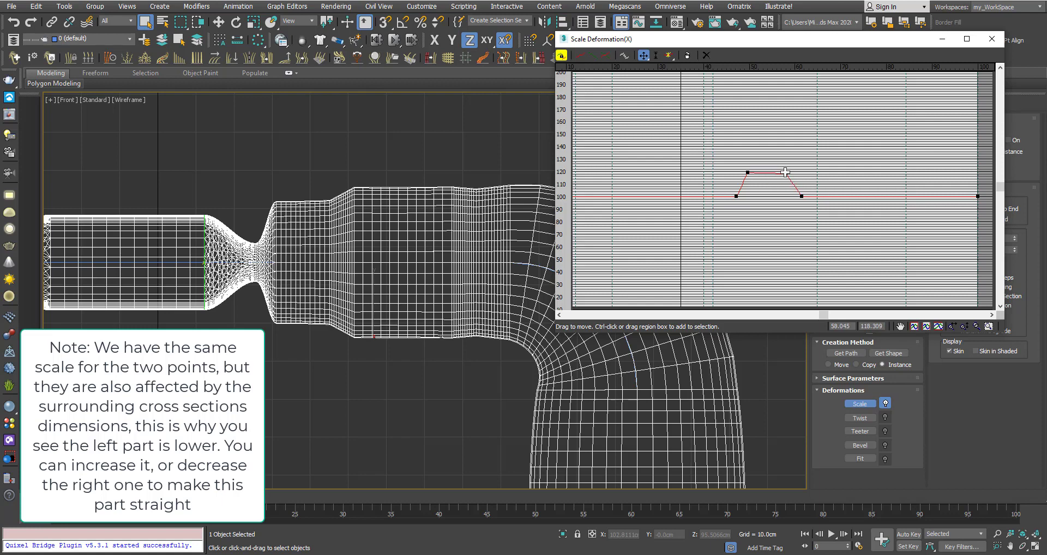
Try raising the left inner control point to straighten the bulged section
left_click(757, 176)
left_click(748, 172)
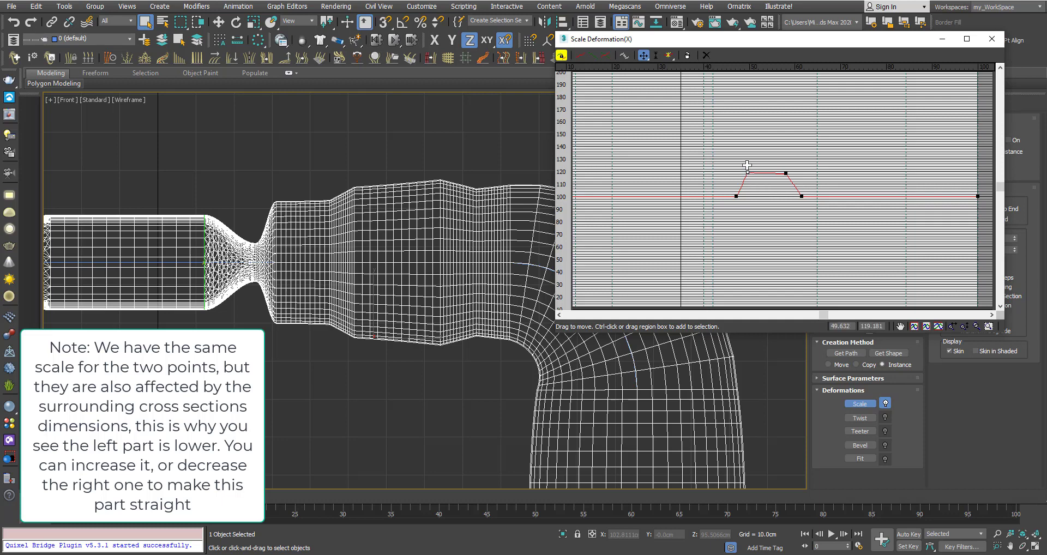
left_click_drag(747, 165, 747, 163)
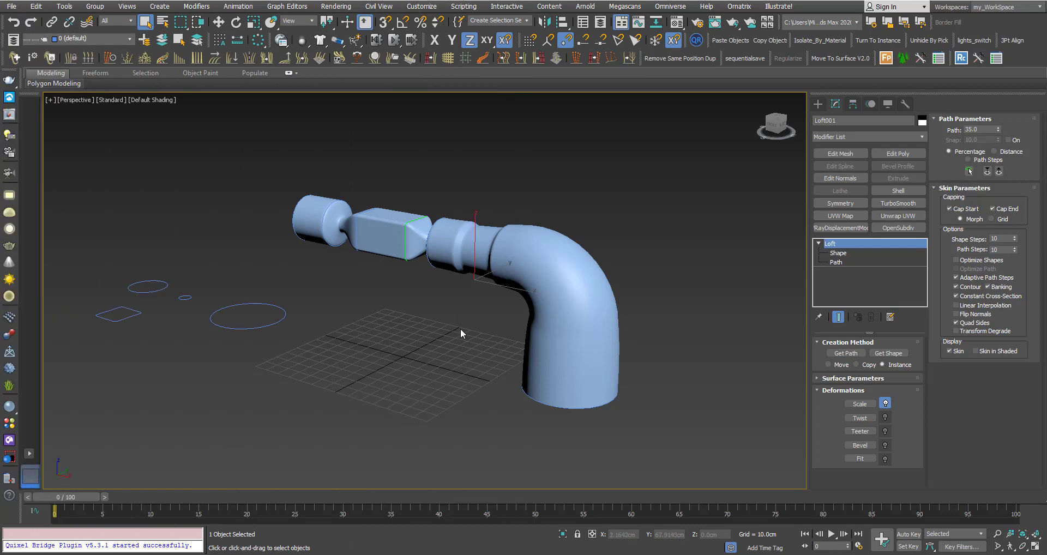
Examine the whole scaled loft and its source shapes from several angles and distances in the Perspective view
middle_click_drag(460, 328, 398, 220, "alt")
scroll(463, 296, "down", 2)
scroll(473, 276, "up", 2)
scroll(490, 239, "down", 1)
scroll(469, 230, "up", 2)
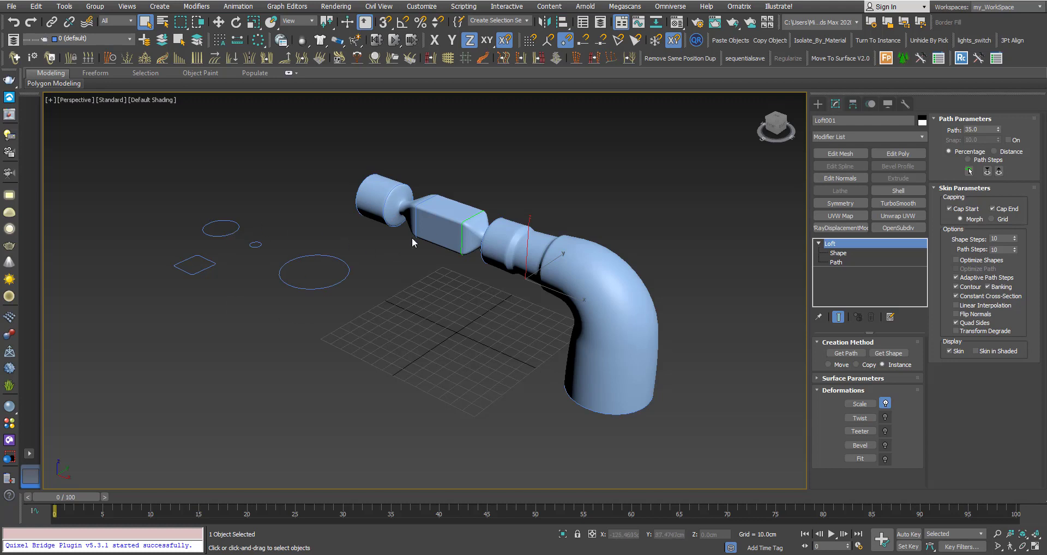
mouse_move(431, 234)
middle_mouse_down("alt")
mouse_move(460, 229)
mouse_move(436, 224)
mouse_move(433, 235)
middle_mouse_up("alt")
scroll(462, 217, "down", 2)
scroll(478, 221, "up", 2)
scroll(425, 228, "down", 2)
scroll(447, 231, "up", 2)
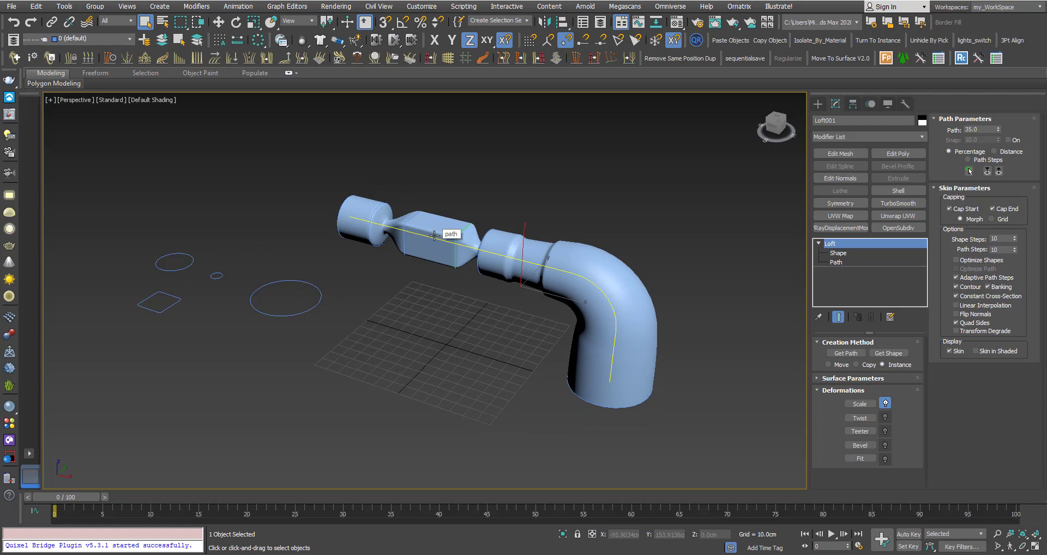
scroll(435, 235, "down", 2)
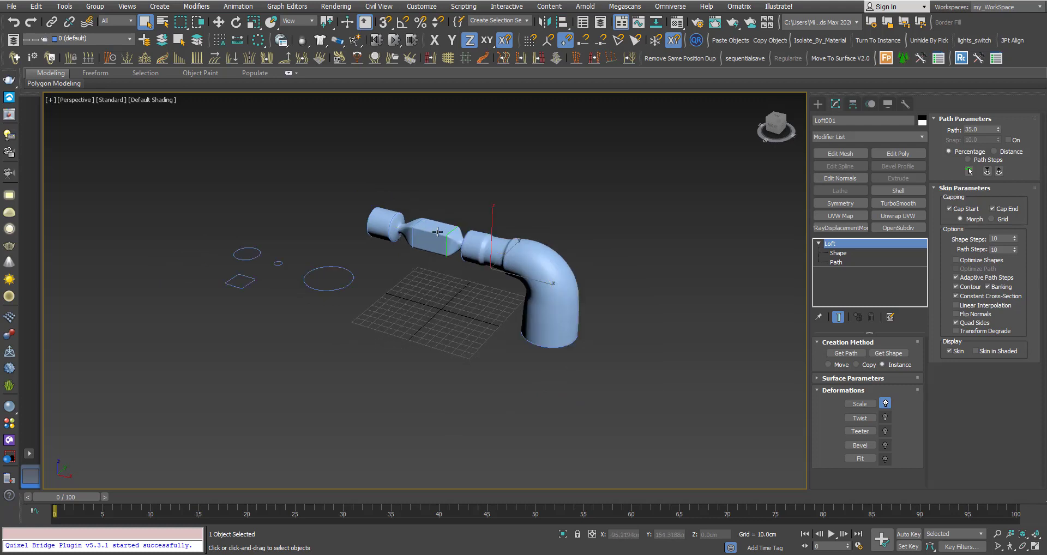
middle_click_drag(437, 231, 407, 223, "alt")
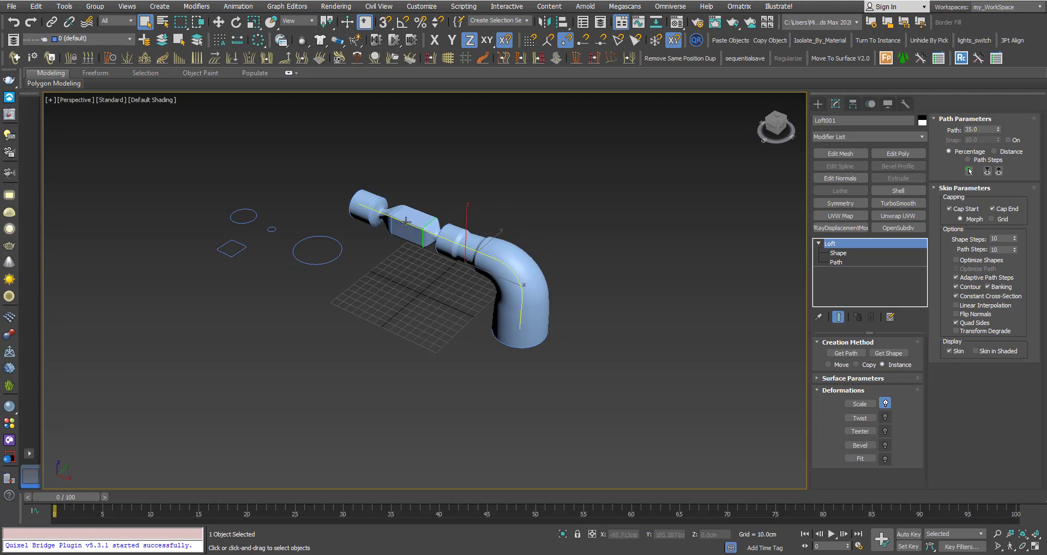